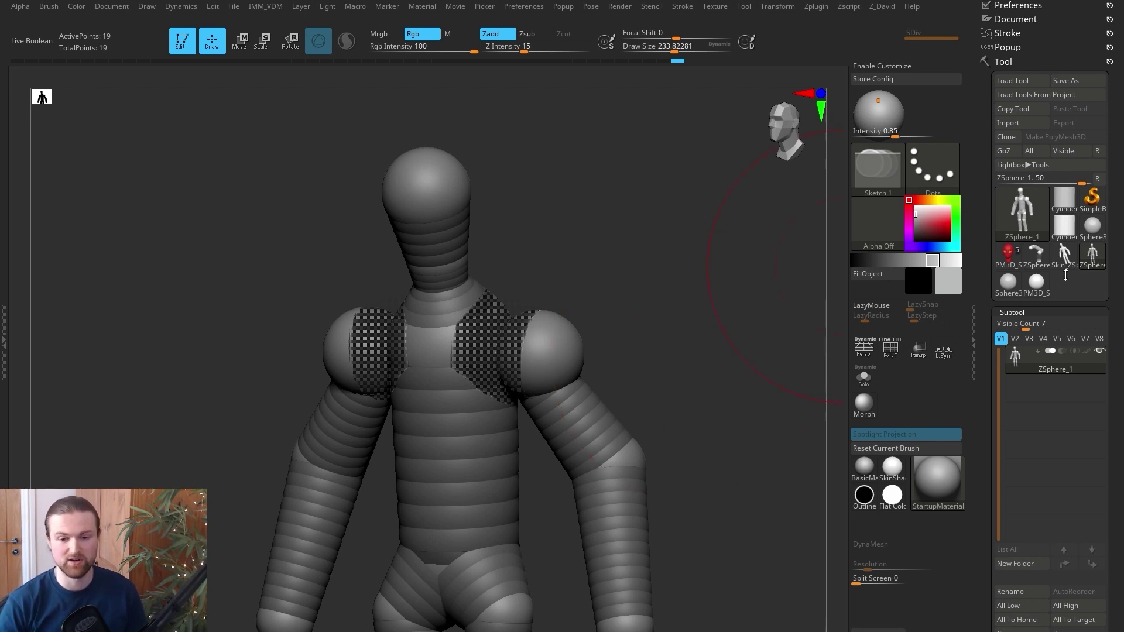
Step: Switch to the red head-and-neck sphere model and examine the head, shoulders and torso from several angles
click(1016, 259)
drag(577, 381, 587, 381)
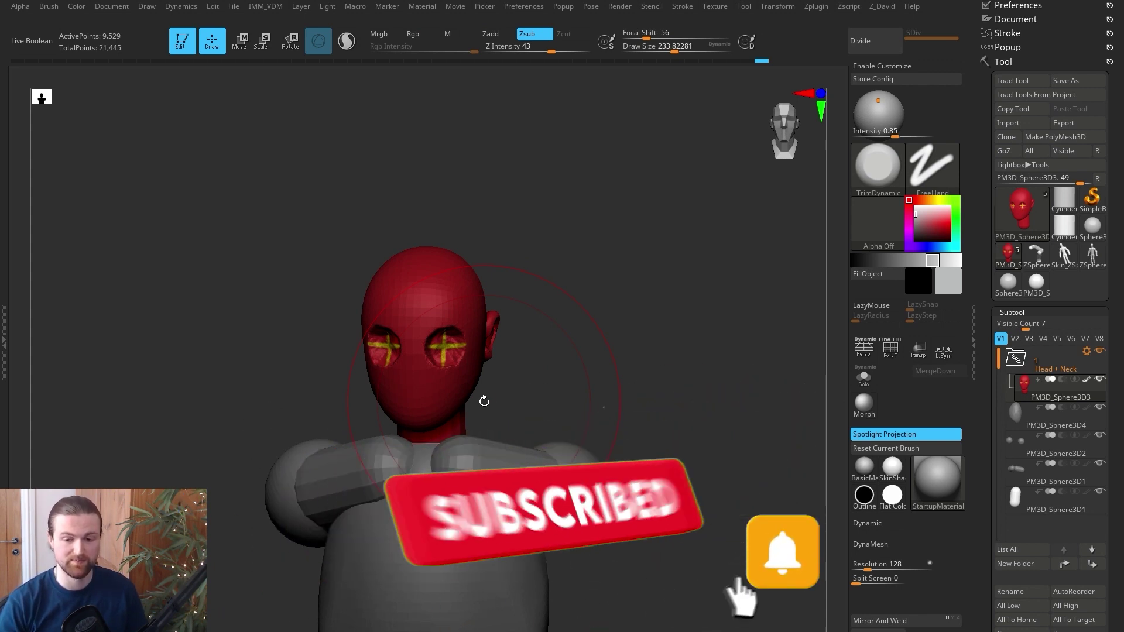
drag(484, 401, 705, 452)
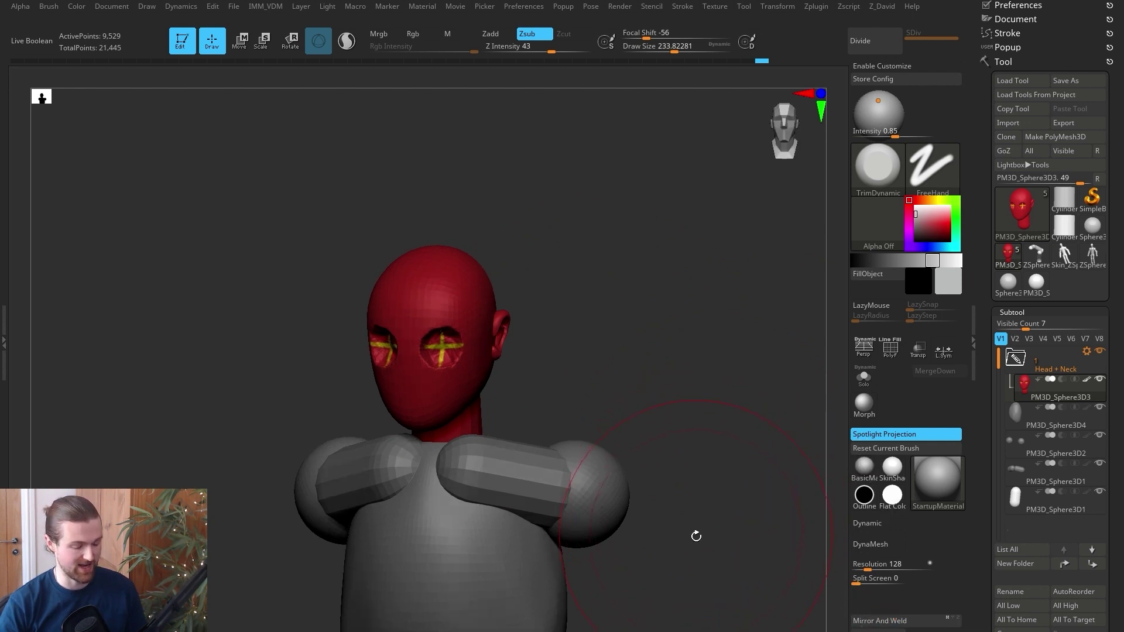
drag(695, 533, 709, 427)
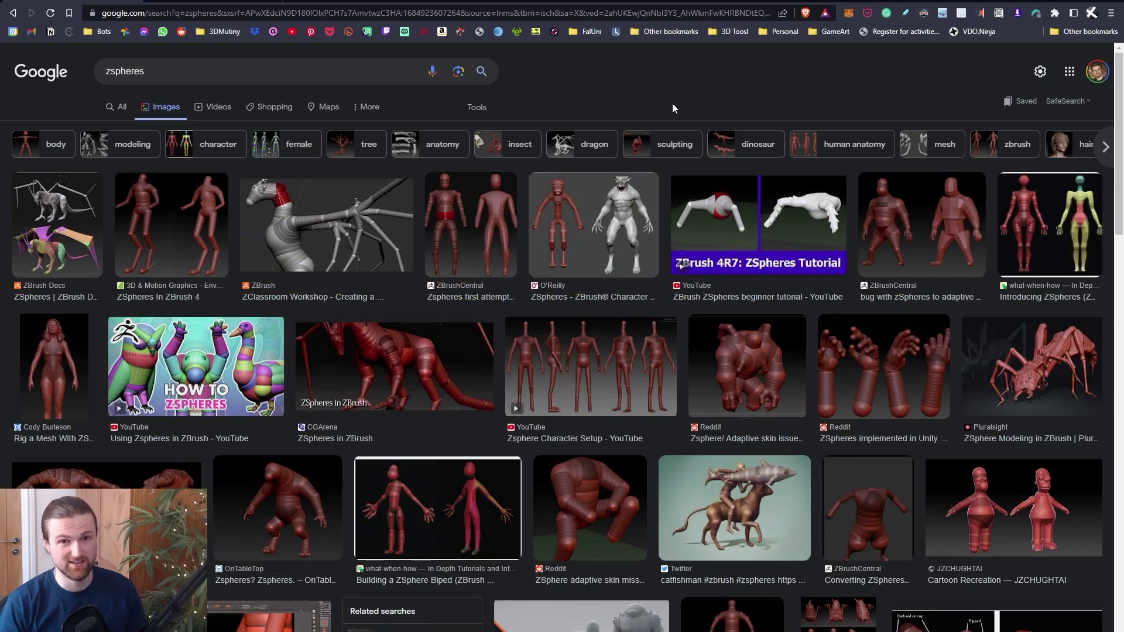
Step: Browse the zspheres image results in the browser, previewing the mesh rigging, Basic Female Body and Zsphere Theraga examples
mouse_move(307, 503)
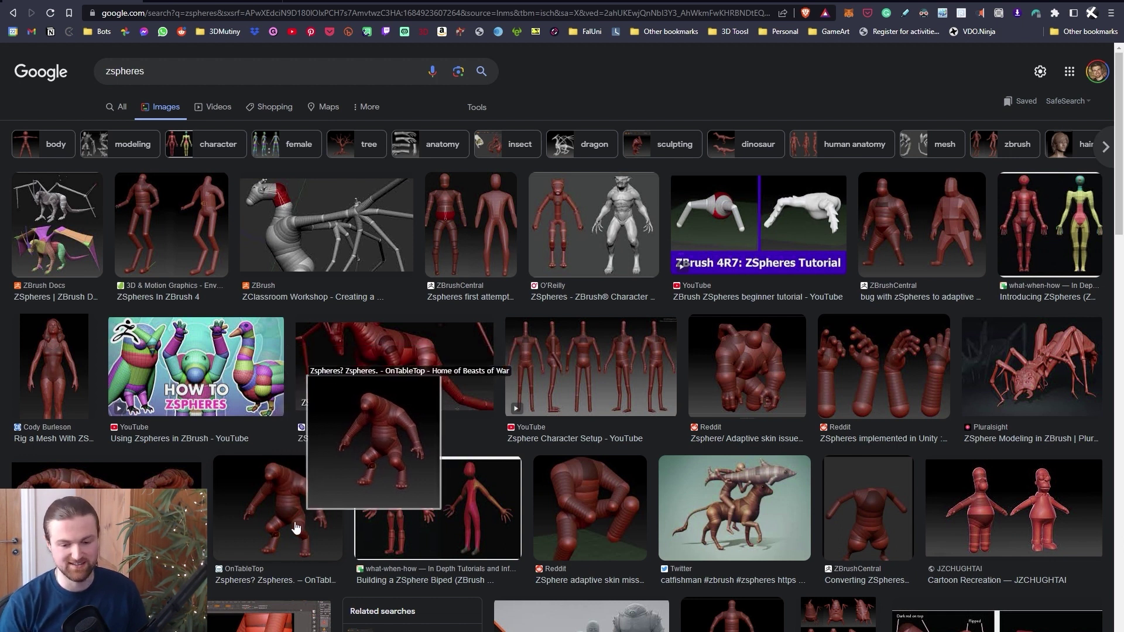
scroll(426, 359, down, 1)
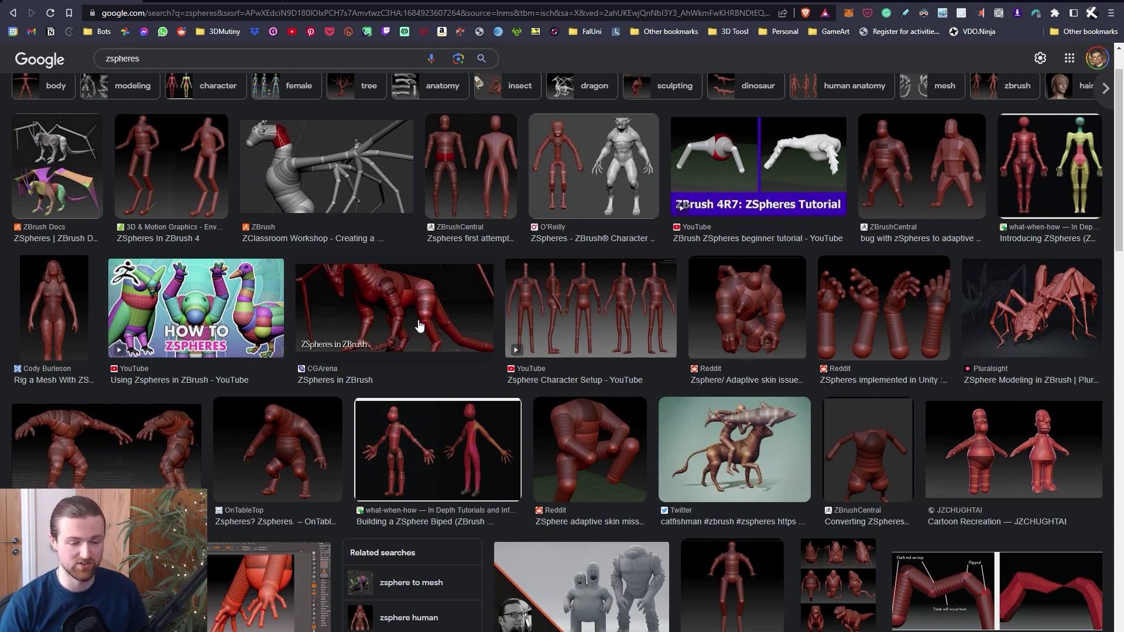
click(594, 170)
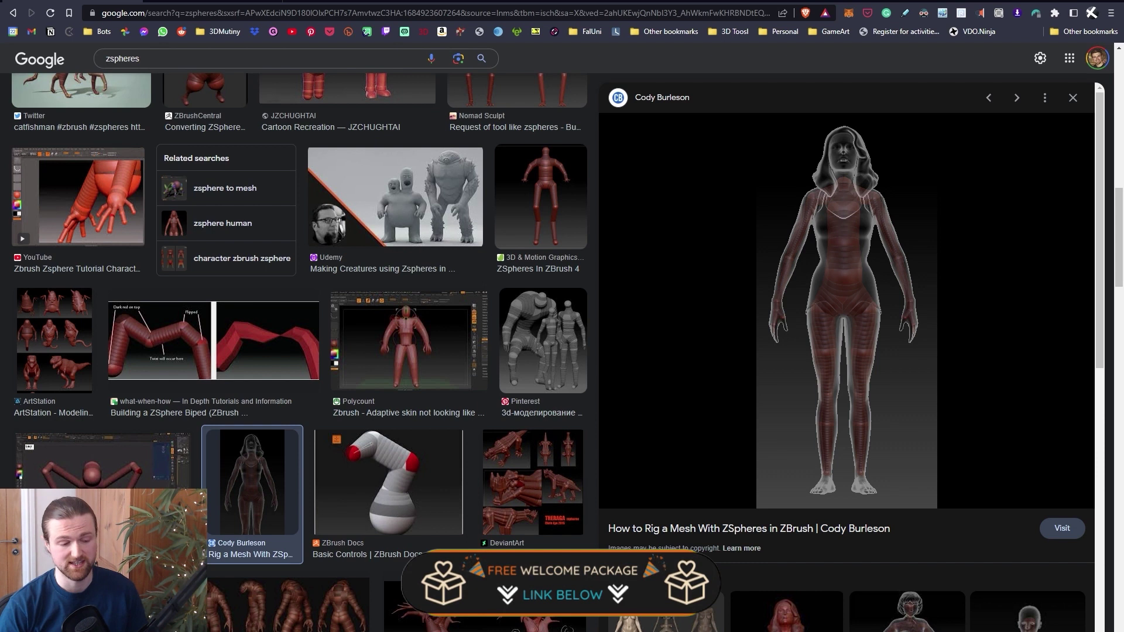
scroll(518, 440, down, 5)
click(518, 440)
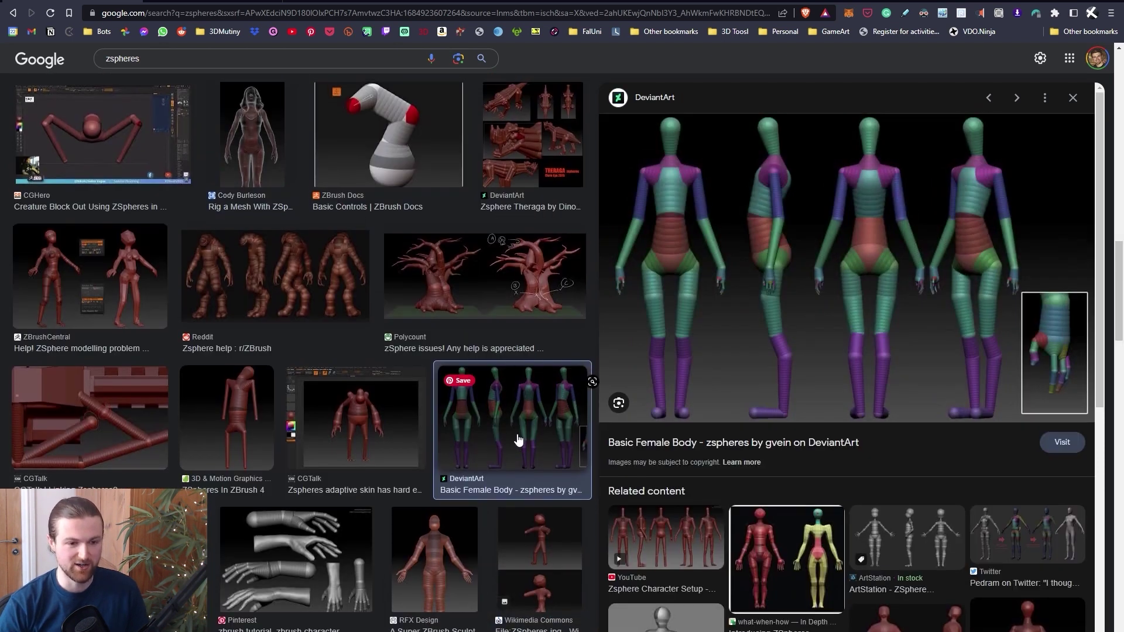
scroll(518, 440, up, 3)
click(542, 324)
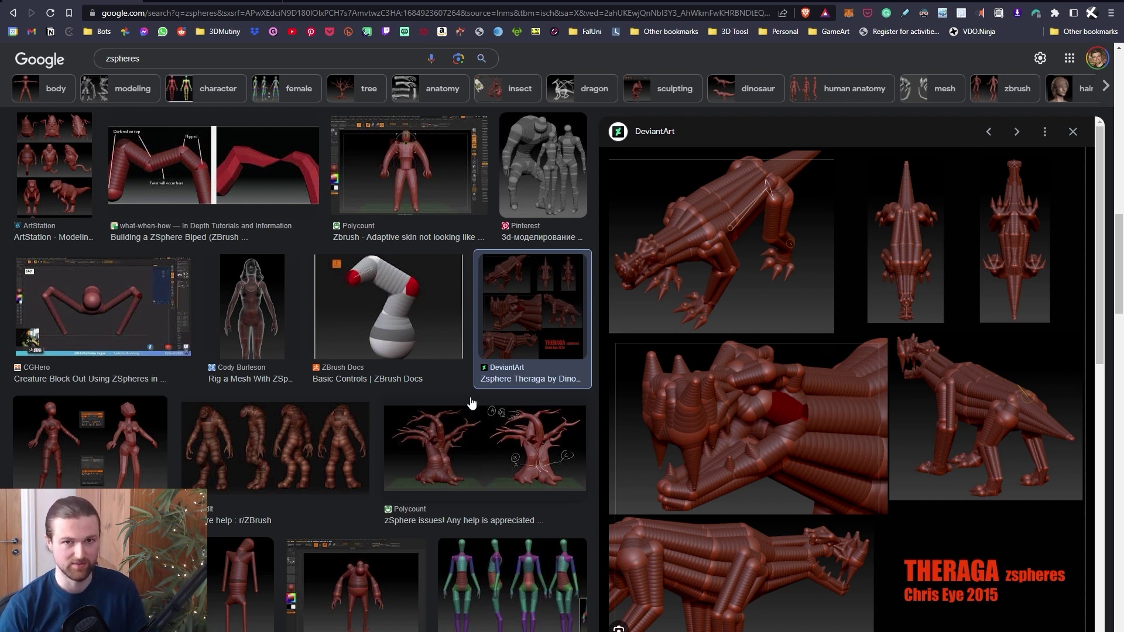
Step: Switch back to ZBrush and pick the ZSphere_2 tool from the available tools
key(alt+Tab)
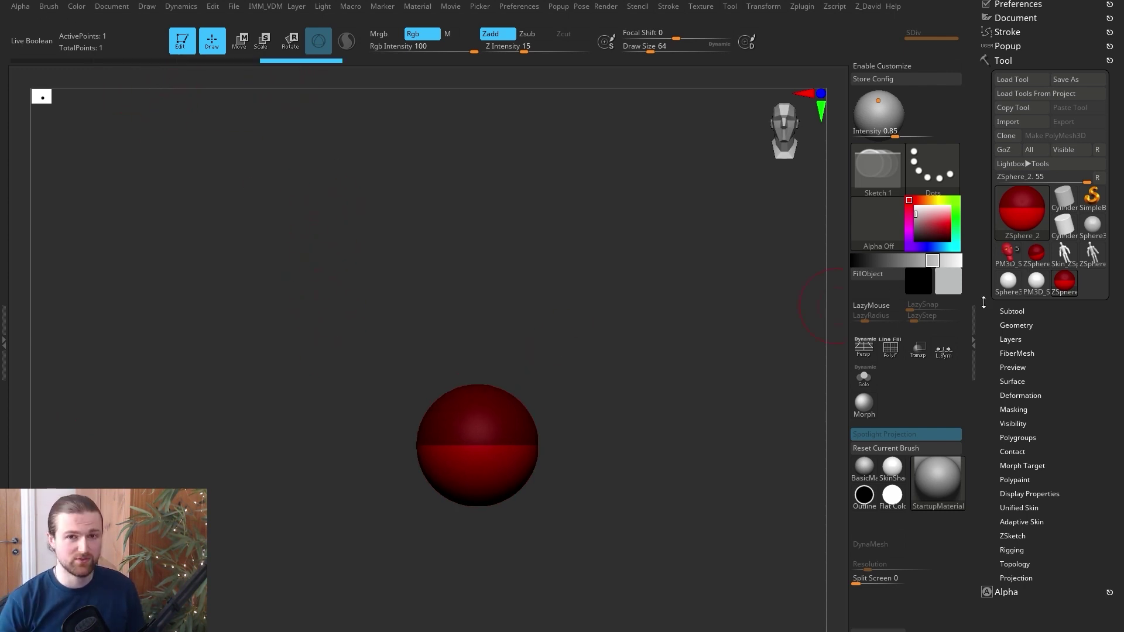
click(1066, 286)
click(1068, 291)
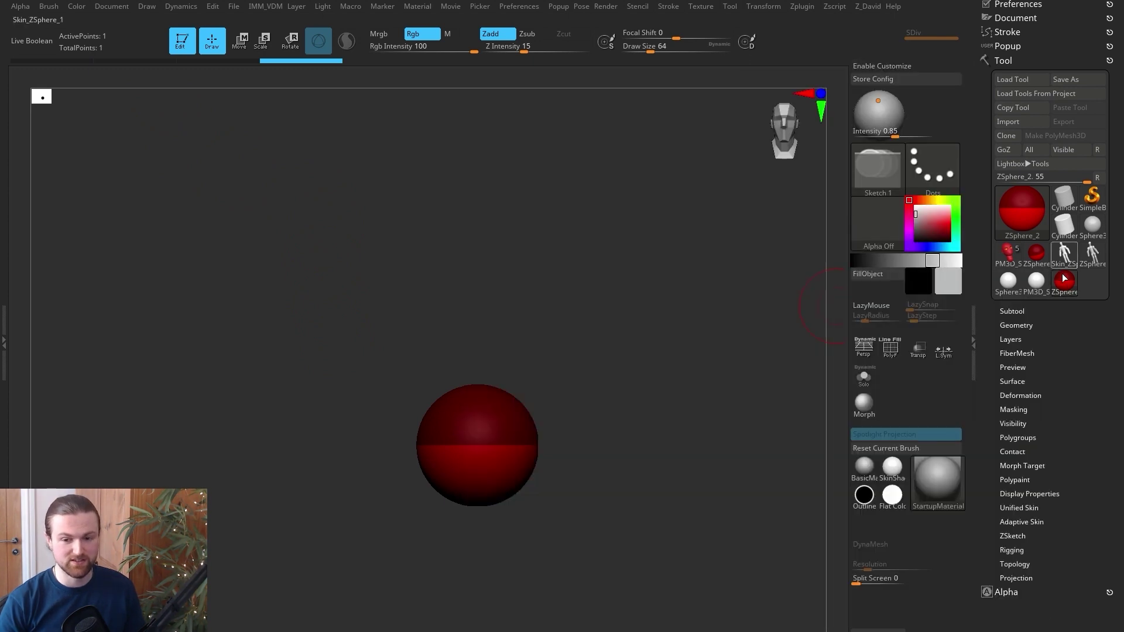
click(1064, 288)
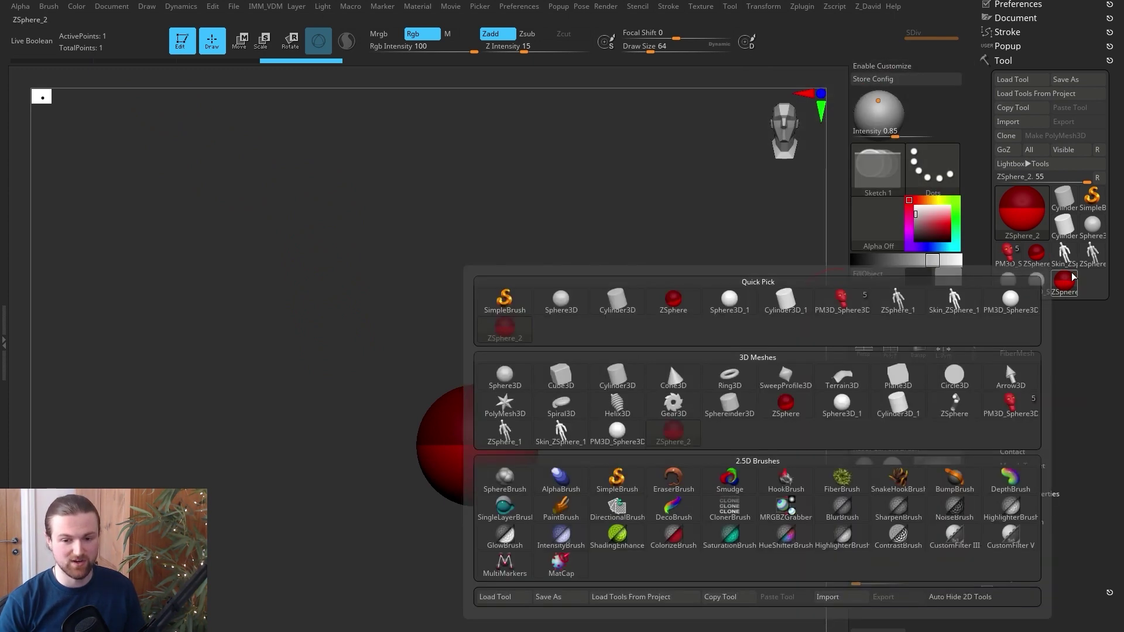
click(504, 333)
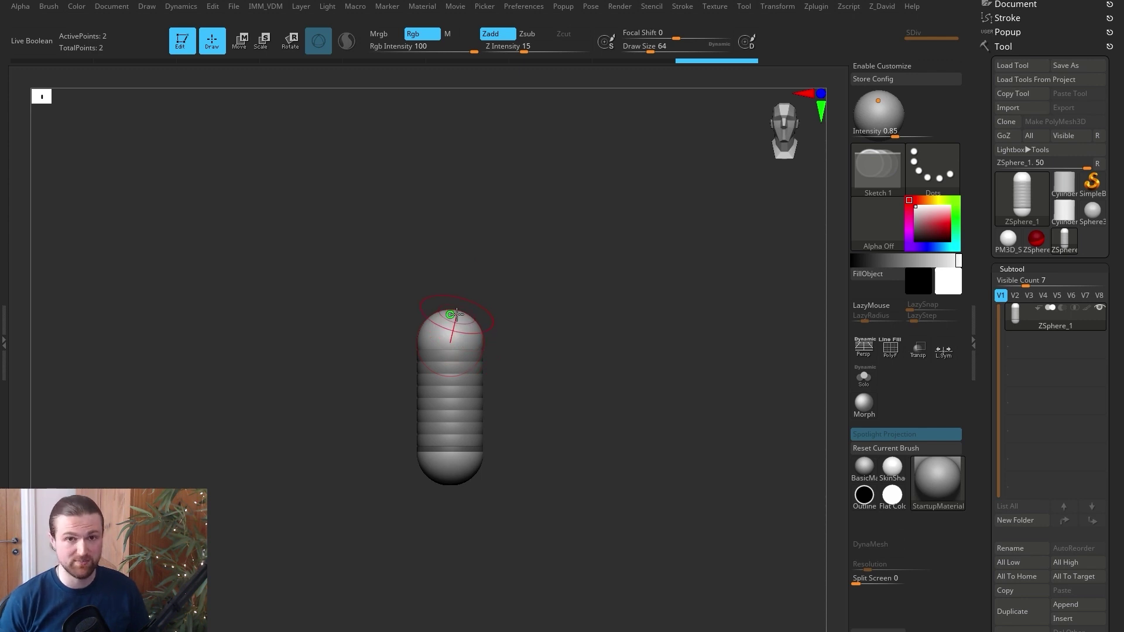
Step: Enlarge the upper ZSphere of the two-sphere chain for the ribcage and check the male torso anatomy reference in the browser
key(e)
drag(457, 335, 375, 491)
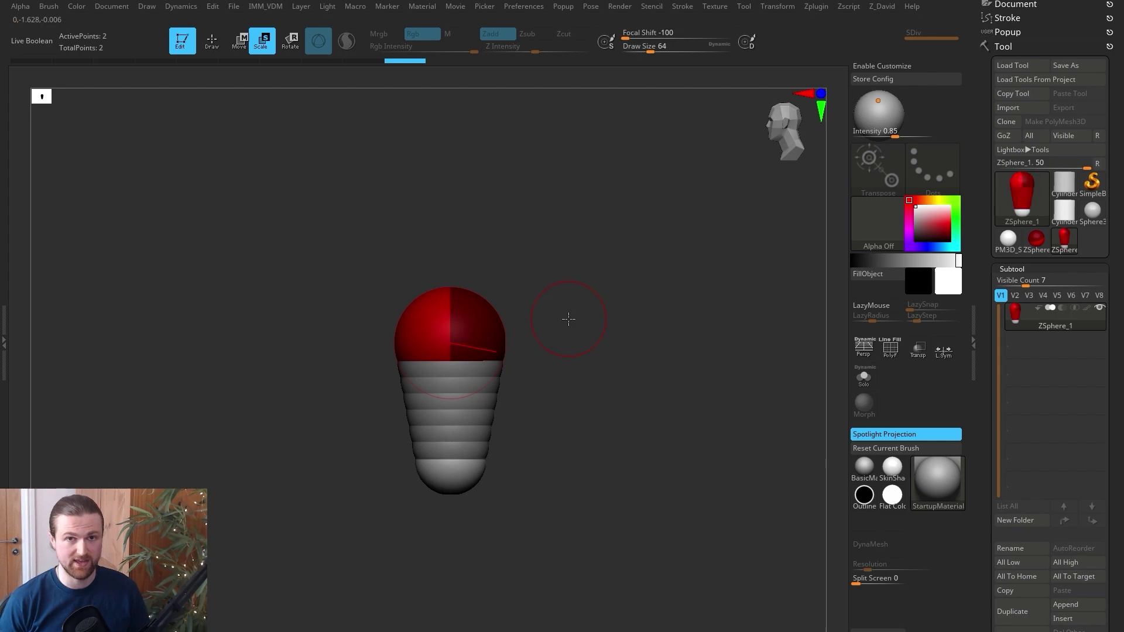
key(alt+Tab)
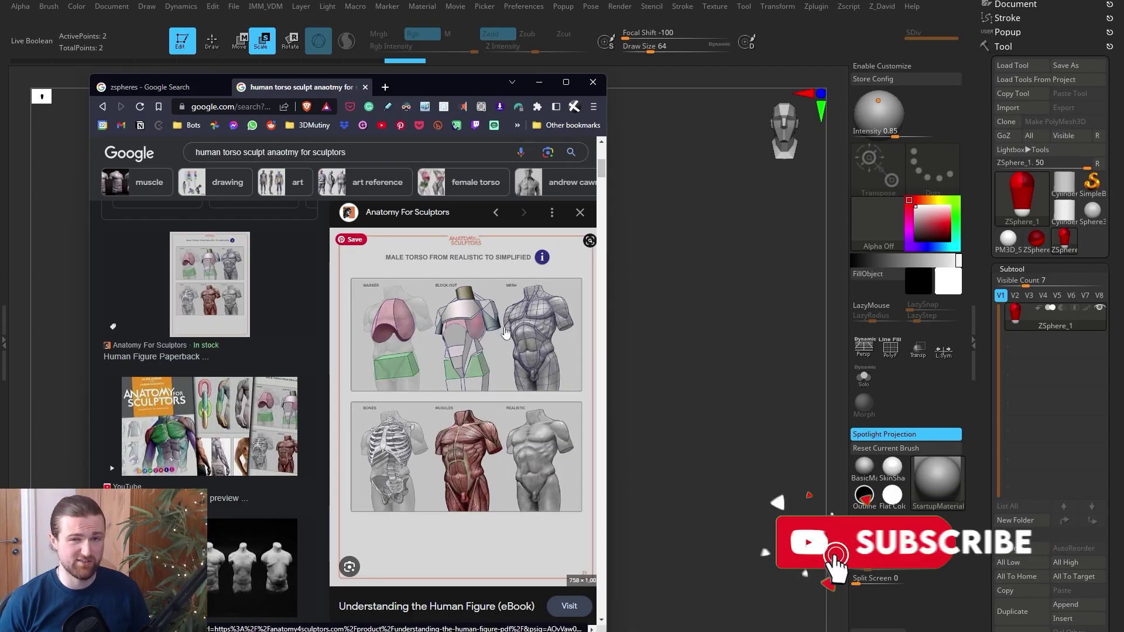
click(665, 346)
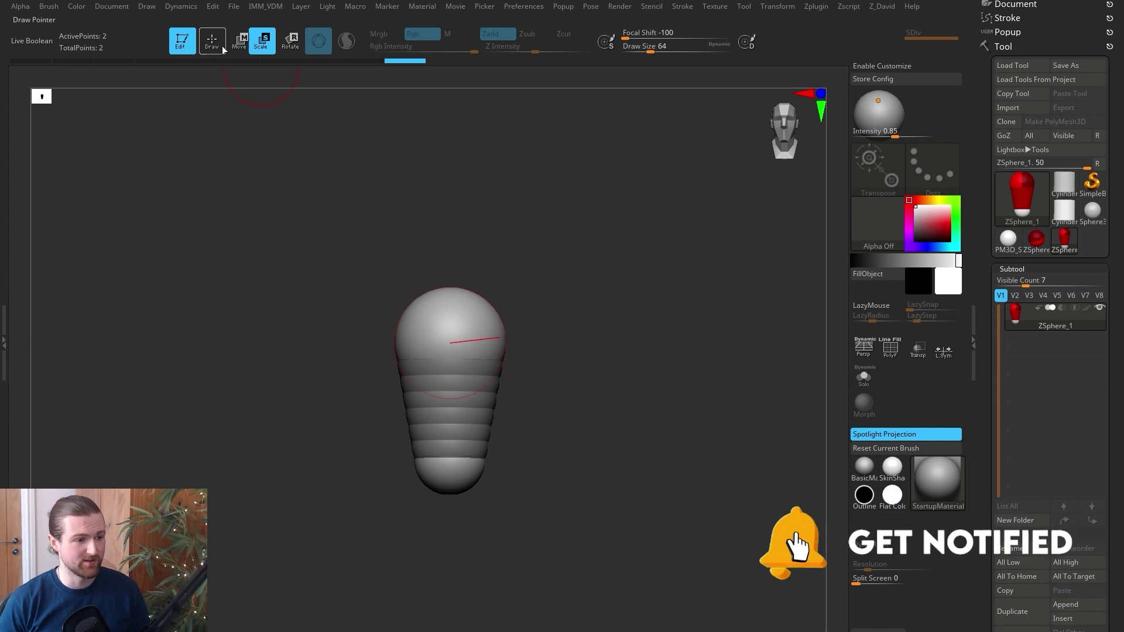
Step: Add a mirrored pair of shoulder ZSpheres on the sides of the ribcage sphere and move them into place
key(q)
drag(480, 349, 497, 373)
click(240, 41)
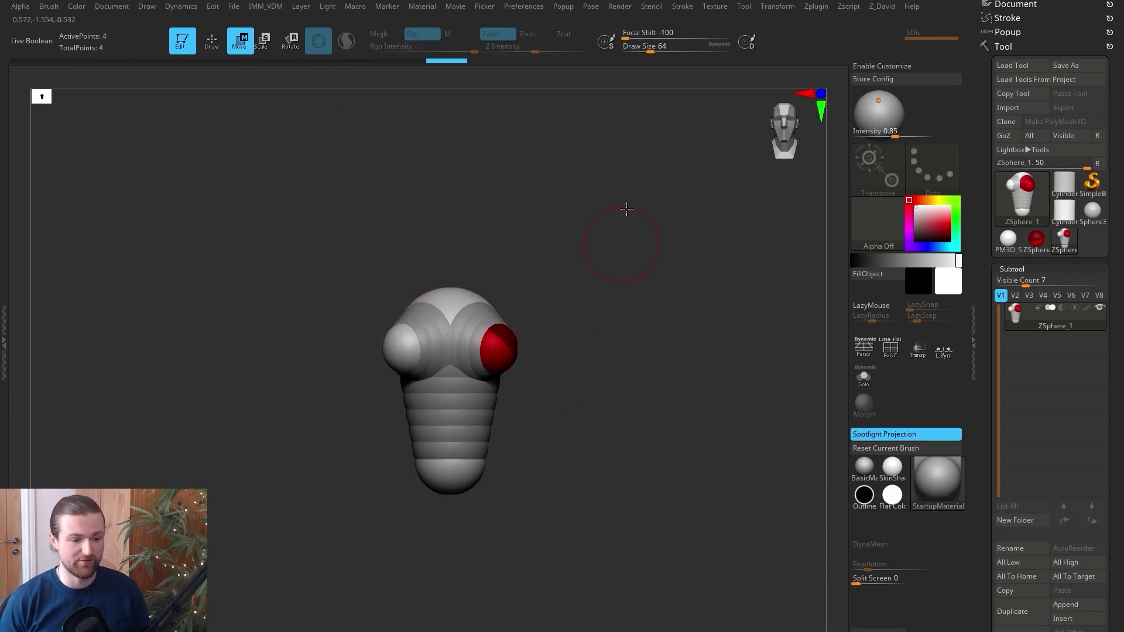
drag(515, 345, 505, 370)
mouse_move(576, 375)
mouse_down()
mouse_move(590, 377)
mouse_move(580, 369)
mouse_up()
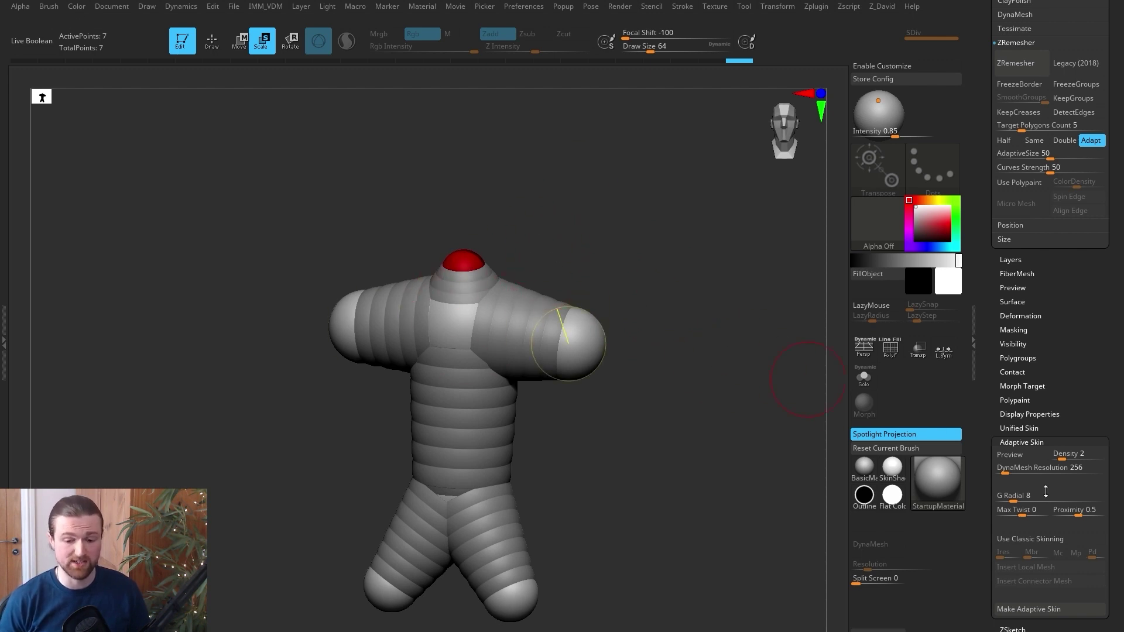
Step: Preview the adaptive skin of the ZSphere figure and inspect the resulting mesh from an angle
key(a)
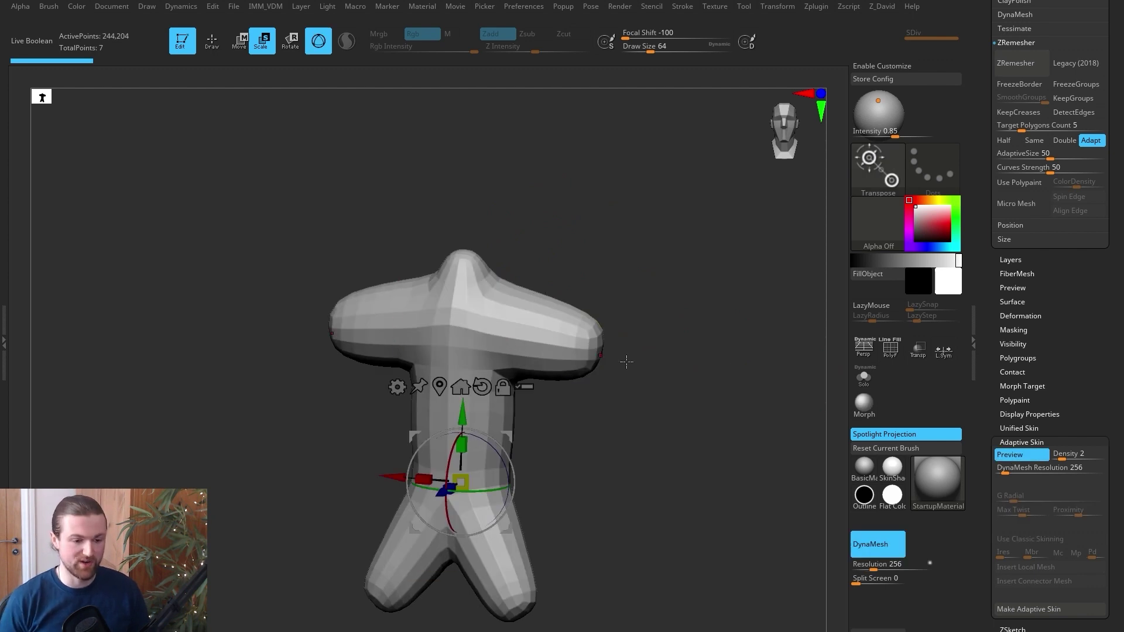
drag(637, 364, 450, 360)
key(q)
alt+drag(640, 345, 599, 411)
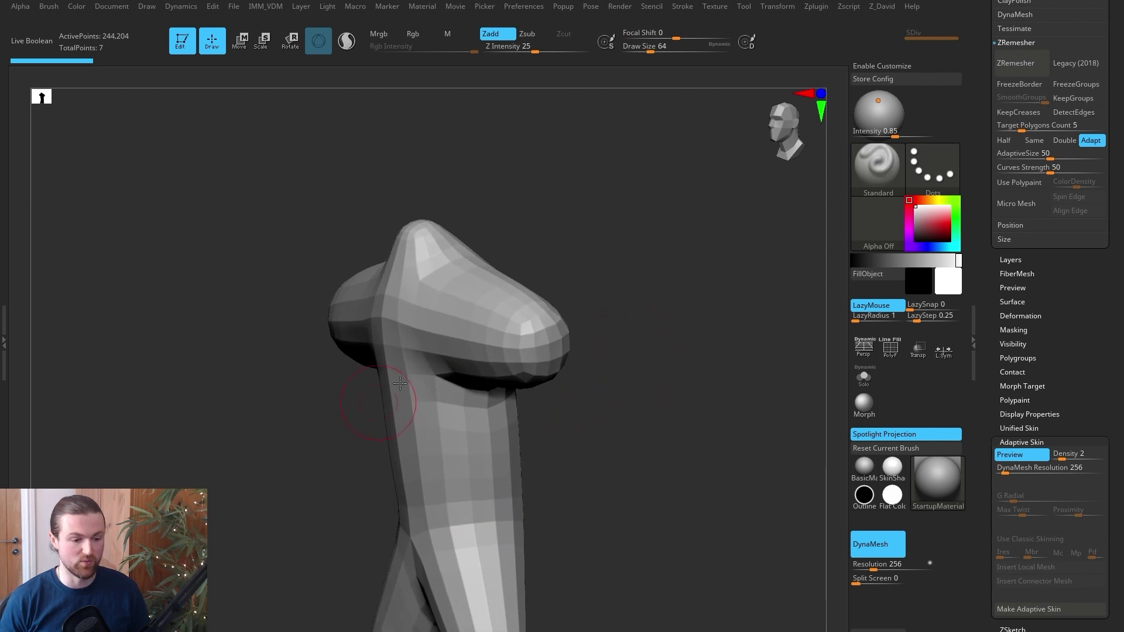
Step: Reshape the chest below the shoulders on the skin preview using the Move brush at a draw size of about 234
key(b)
key(m)
key(v)
key(space)
drag(441, 403, 465, 403)
drag(394, 366, 410, 359)
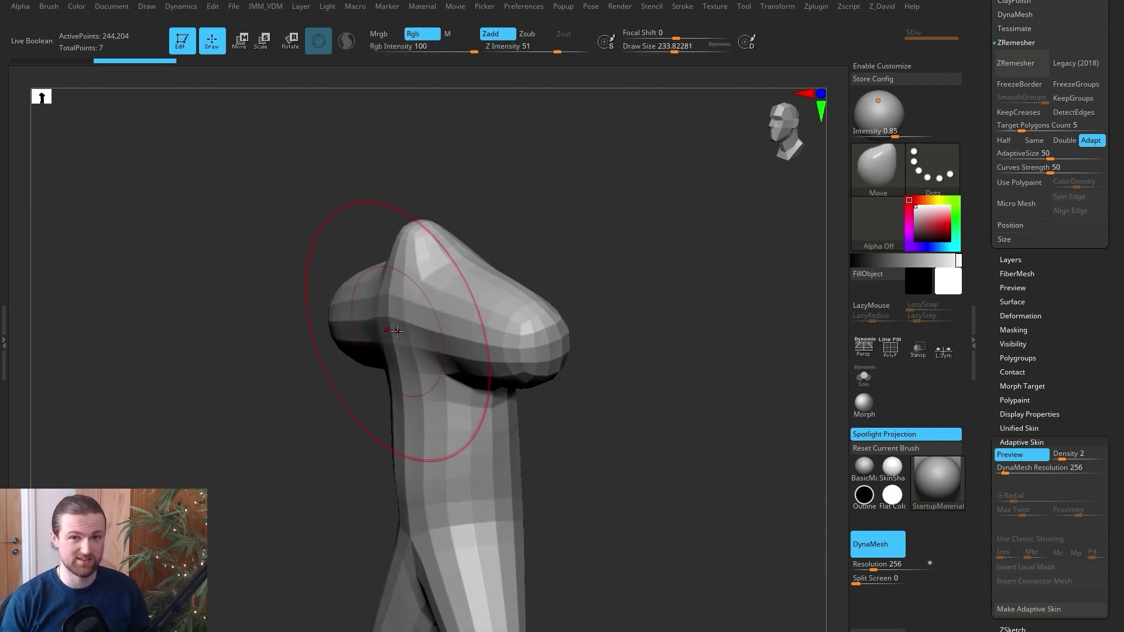
key([)
shift+right_drag(401, 331, 459, 386)
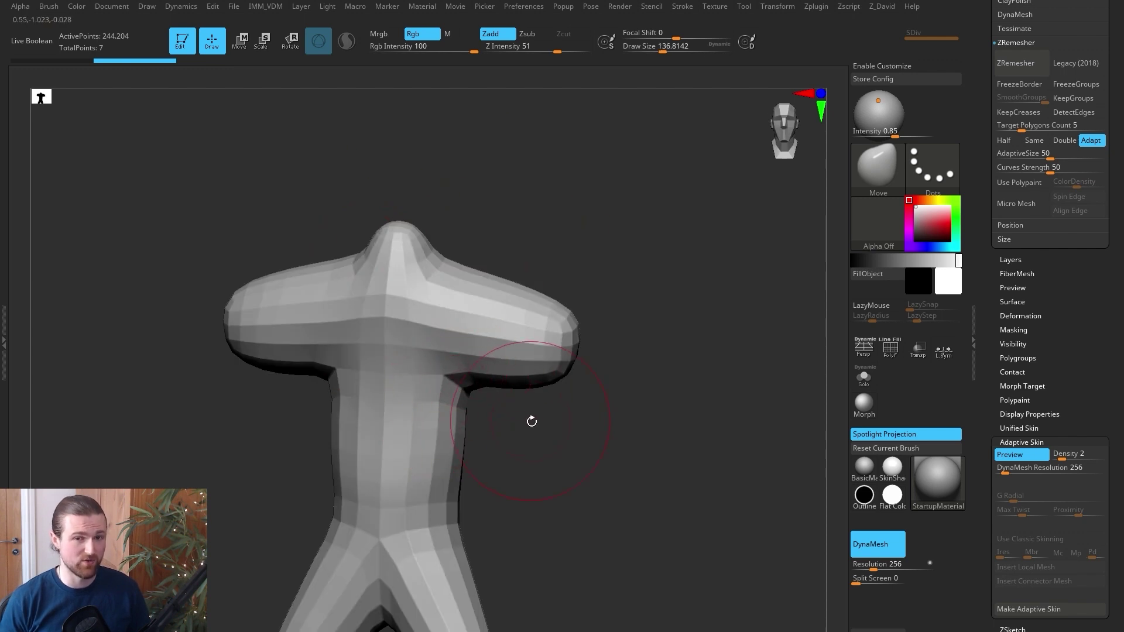
Step: Try to pull the side of the torso outward with an enlarged Move brush
right_drag(537, 423, 506, 446)
key(])
drag(420, 412, 492, 401)
key(ctrl+z)
Step: Build up volume on both sides of the chest below the shoulders with the ClayTubes brush
key(b)
key(c)
key(t)
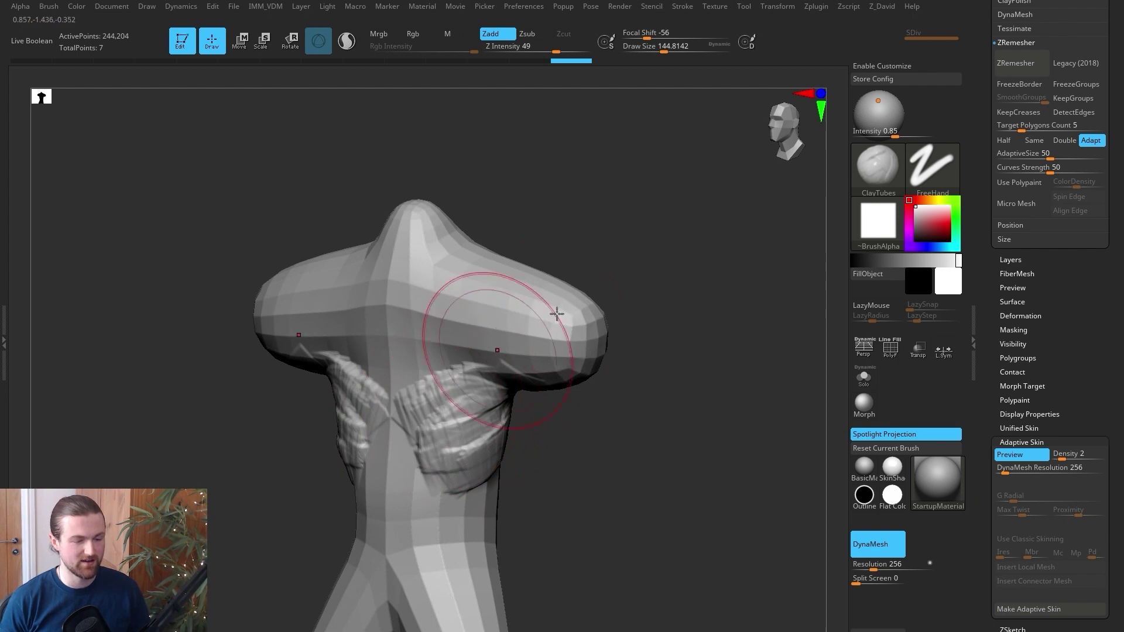
drag(597, 293, 580, 327)
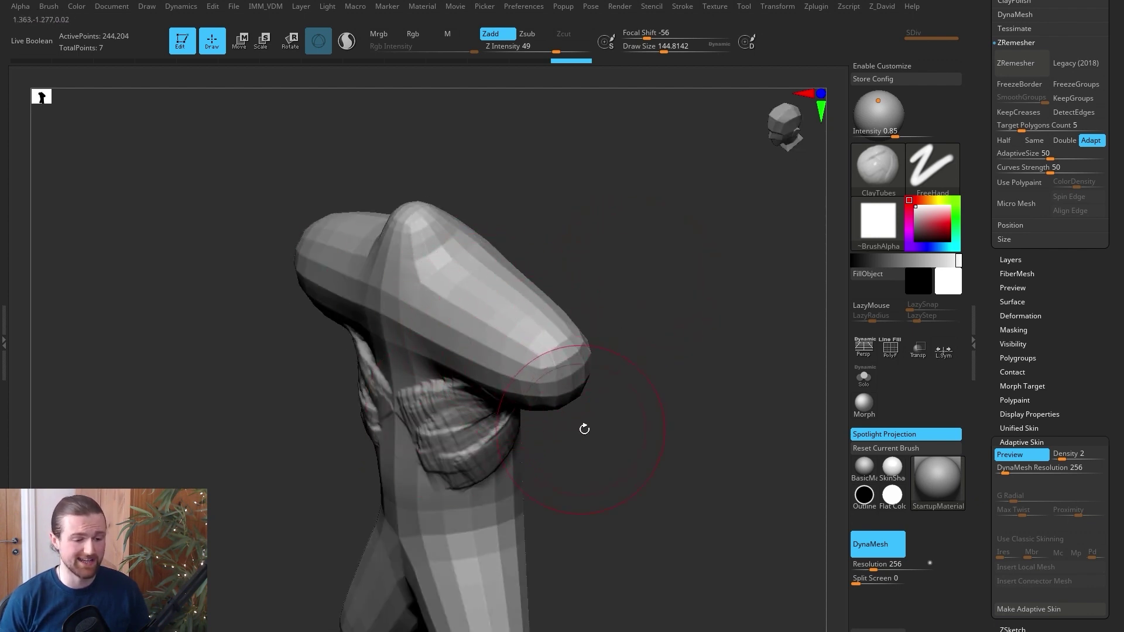
drag(589, 420, 544, 409)
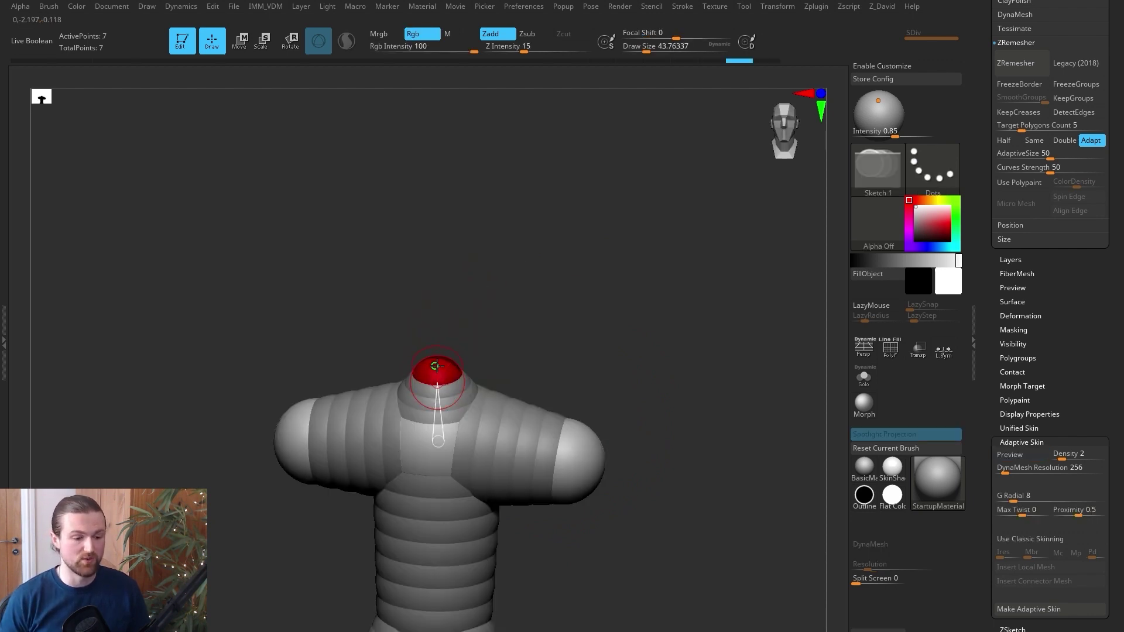
Step: Add a ZSphere on top of the neck, move it upward and enlarge it into a head
drag(435, 363, 436, 338)
key(w)
drag(517, 218, 556, 293)
click(264, 46)
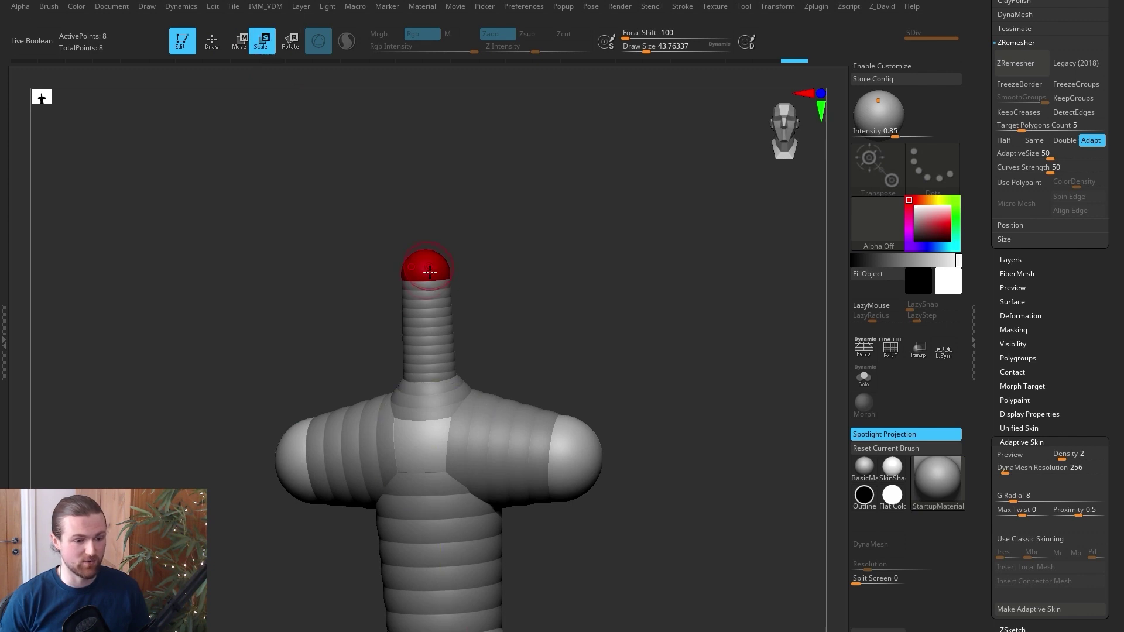
drag(433, 264, 427, 316)
Step: Insert a ZSphere into the link just below the head and shrink it to narrow the neck
key(q)
drag(538, 298, 436, 322)
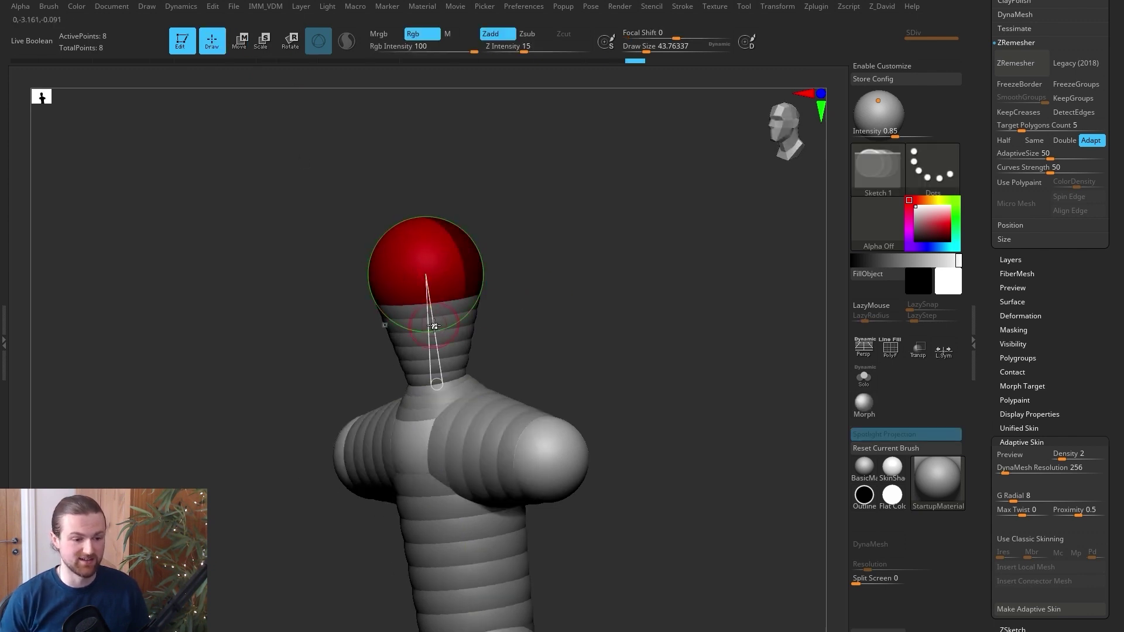
click(434, 325)
click(262, 41)
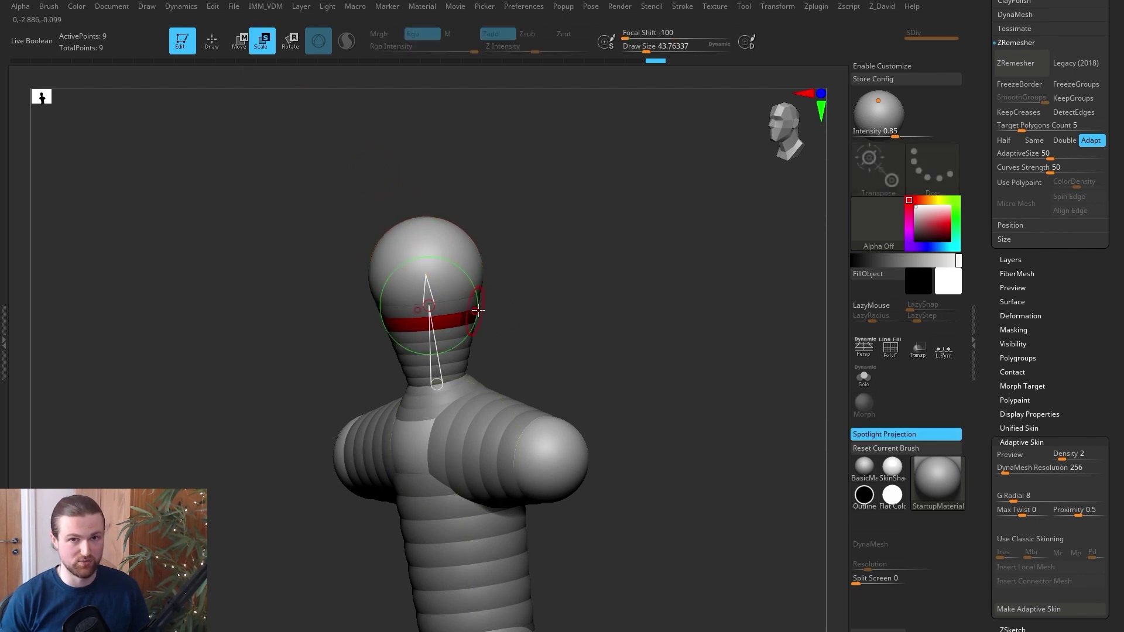
drag(477, 307, 460, 307)
shift+drag(480, 319, 494, 326)
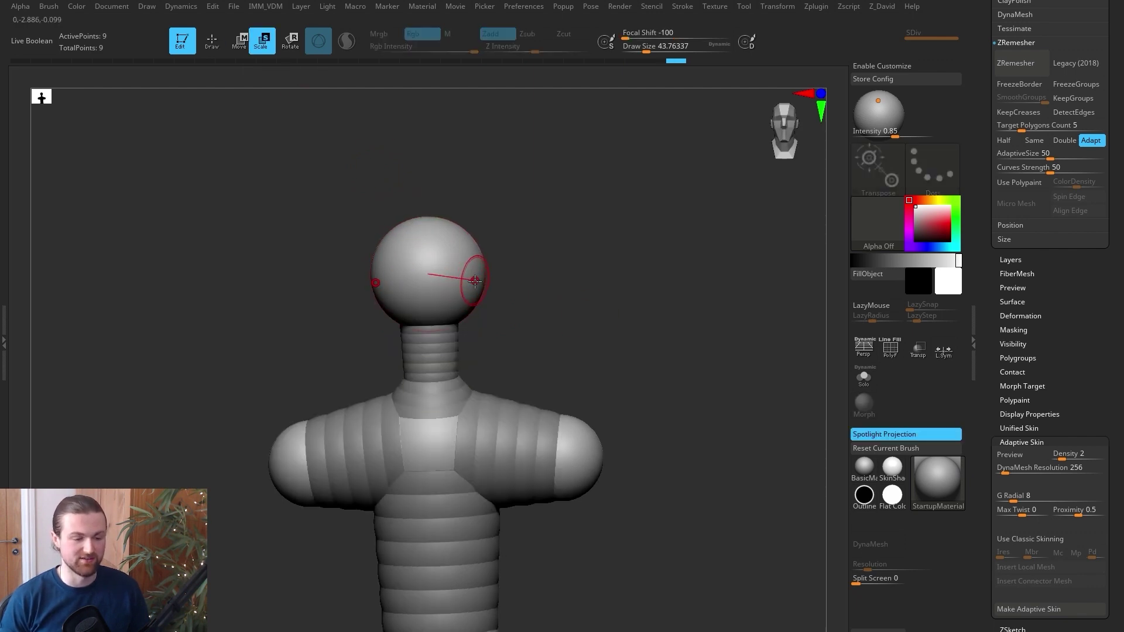
Step: Move the neck-base ZSphere in side view so the neck angles forward from the torso to the head
drag(539, 306, 427, 305)
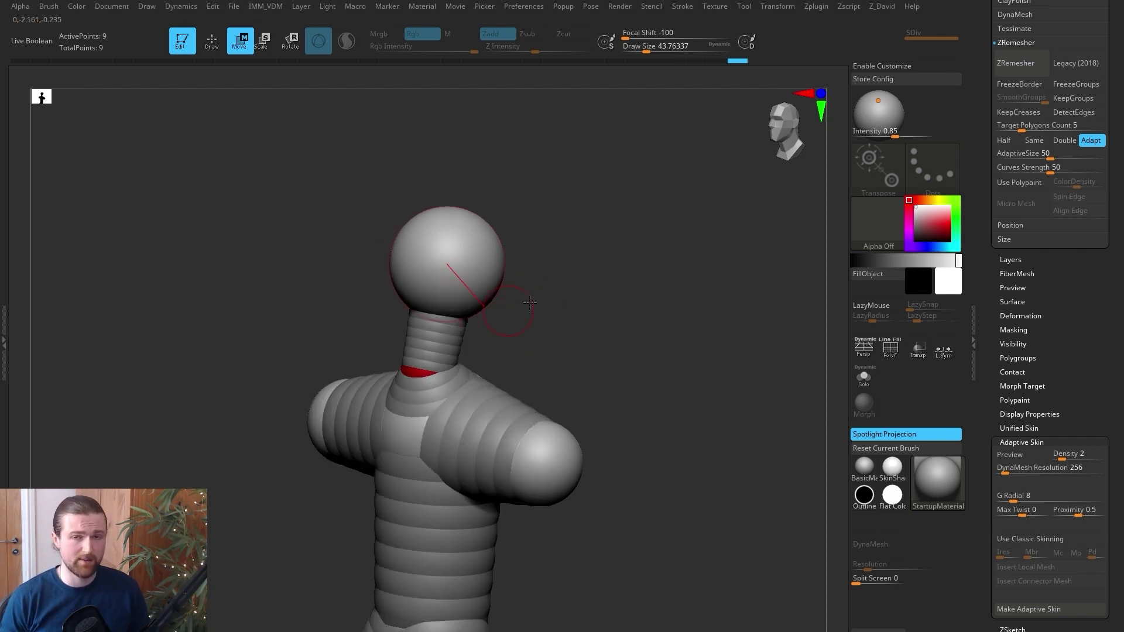
drag(539, 322, 504, 346)
drag(406, 373, 422, 360)
drag(550, 316, 532, 323)
mouse_move(449, 359)
mouse_down()
mouse_move(420, 358)
mouse_move(478, 355)
mouse_move(461, 356)
mouse_up()
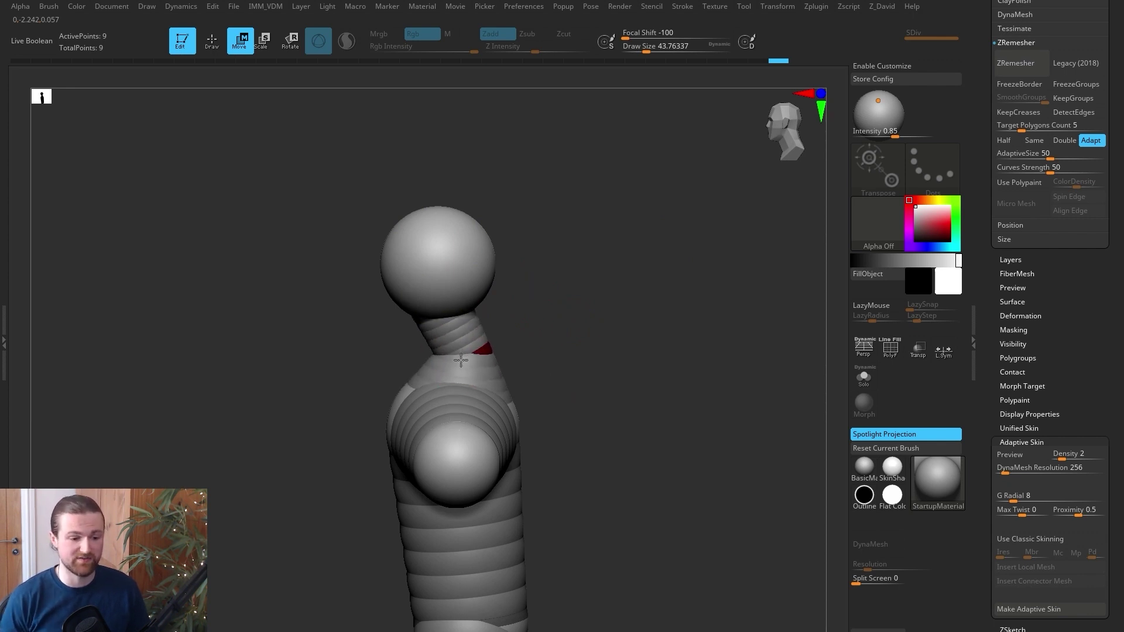
drag(461, 361, 421, 366)
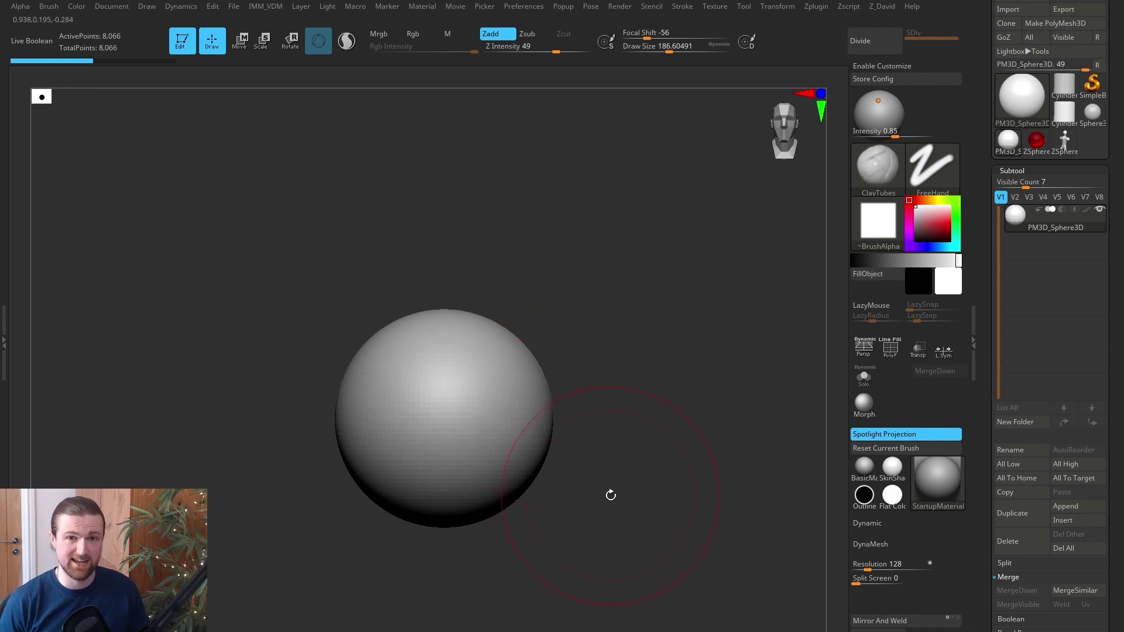
Step: Stretch the sphere vertically into an egg-shaped head with the Move brush and flatten its lower front with TrimDynamic
drag(604, 494, 557, 496)
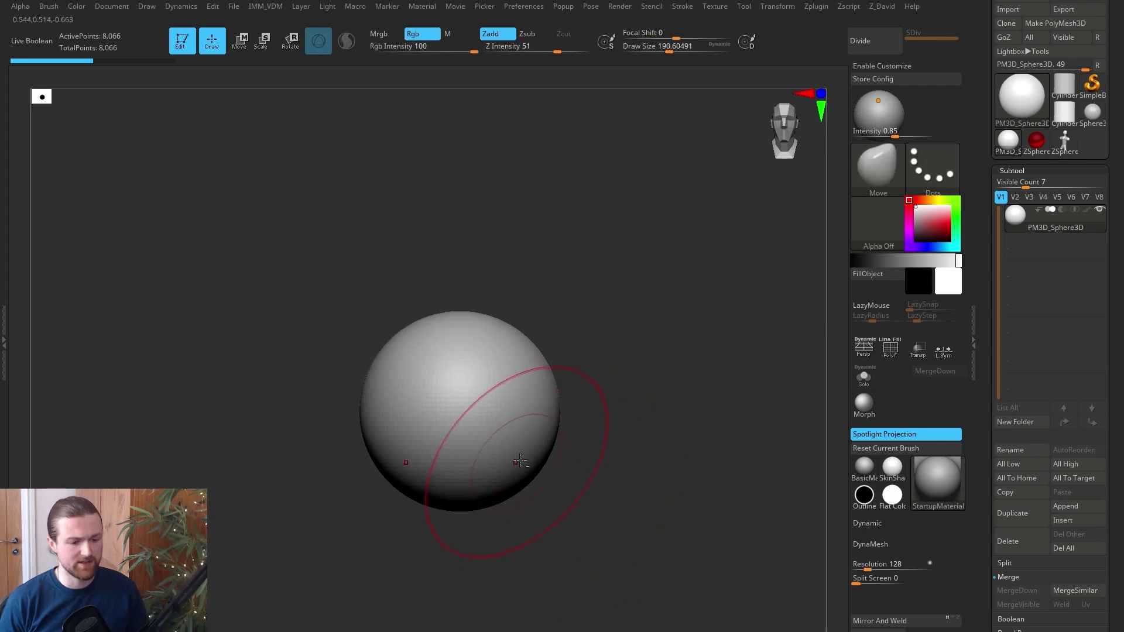
alt+drag(576, 468, 588, 497)
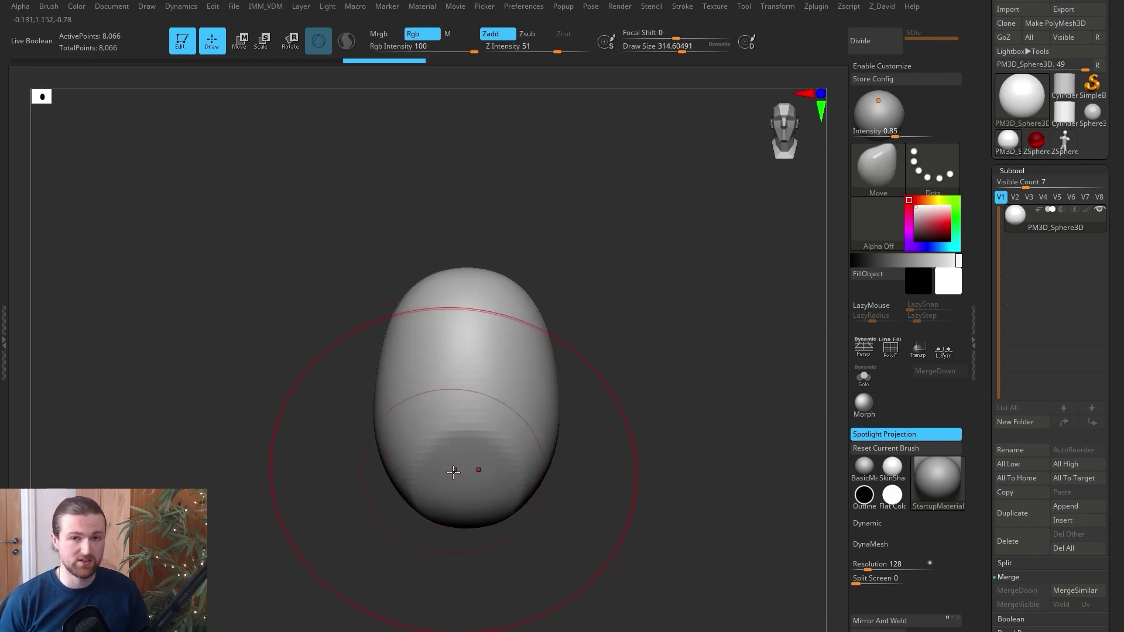
key(b)
key(t)
key(d)
Step: Push up the lower edge of the head with the Move brush to refine the jaw shape
key(b)
key(m)
key(v)
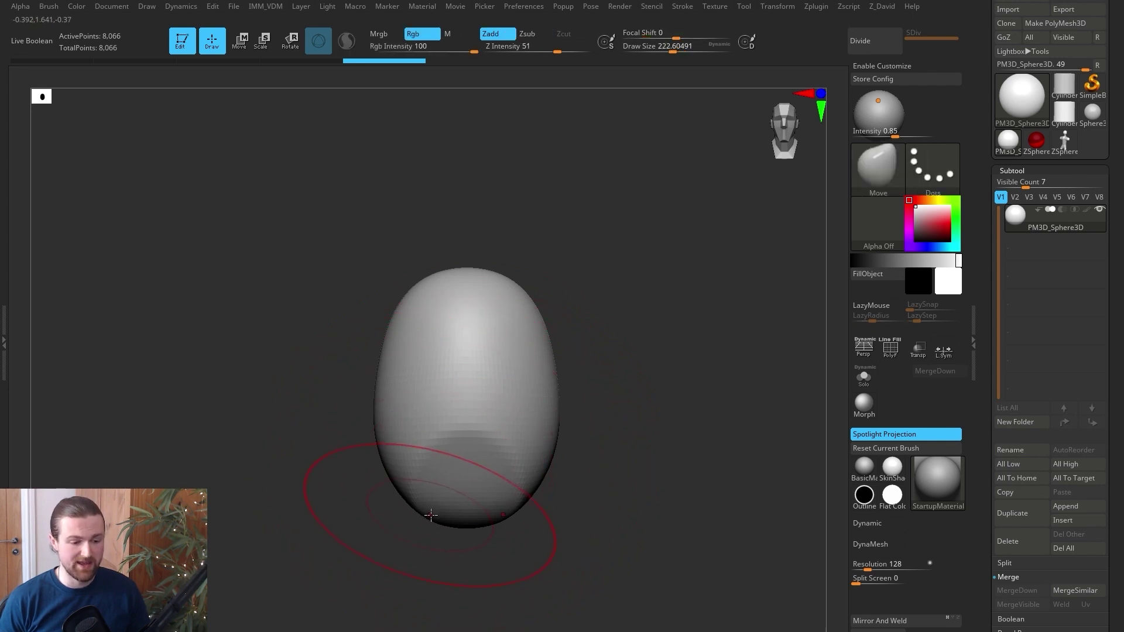
drag(429, 514, 426, 483)
drag(655, 400, 589, 407)
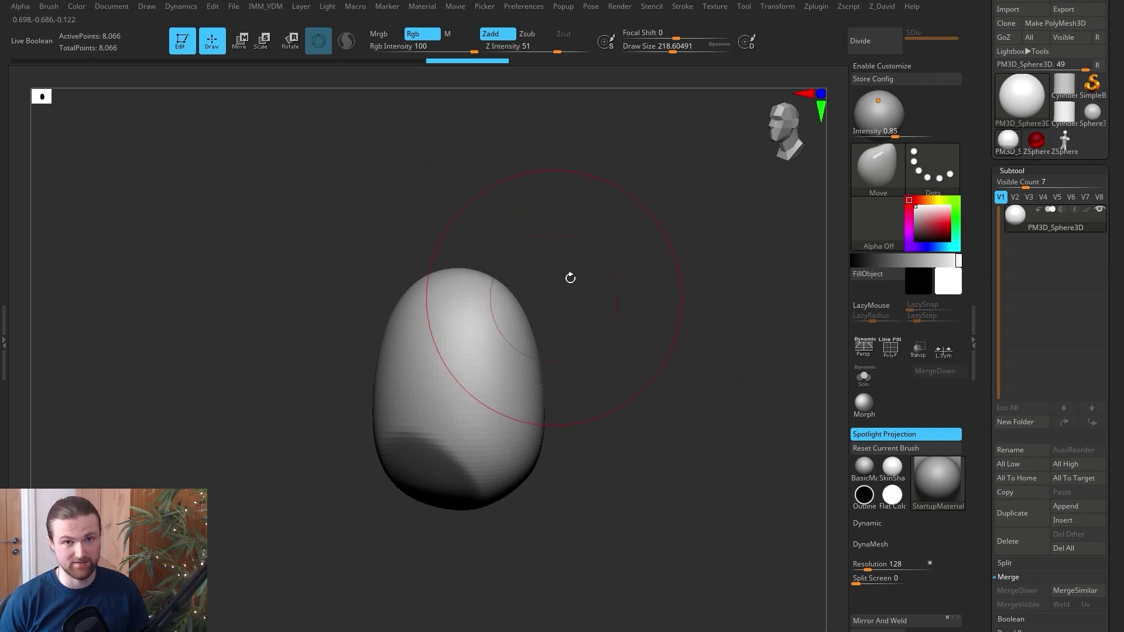
Step: Flatten the front and lower surfaces of the egg-shaped form with the TrimDynamic brush
mouse_move(653, 379)
mouse_down()
mouse_move(607, 293)
mouse_move(603, 371)
mouse_up()
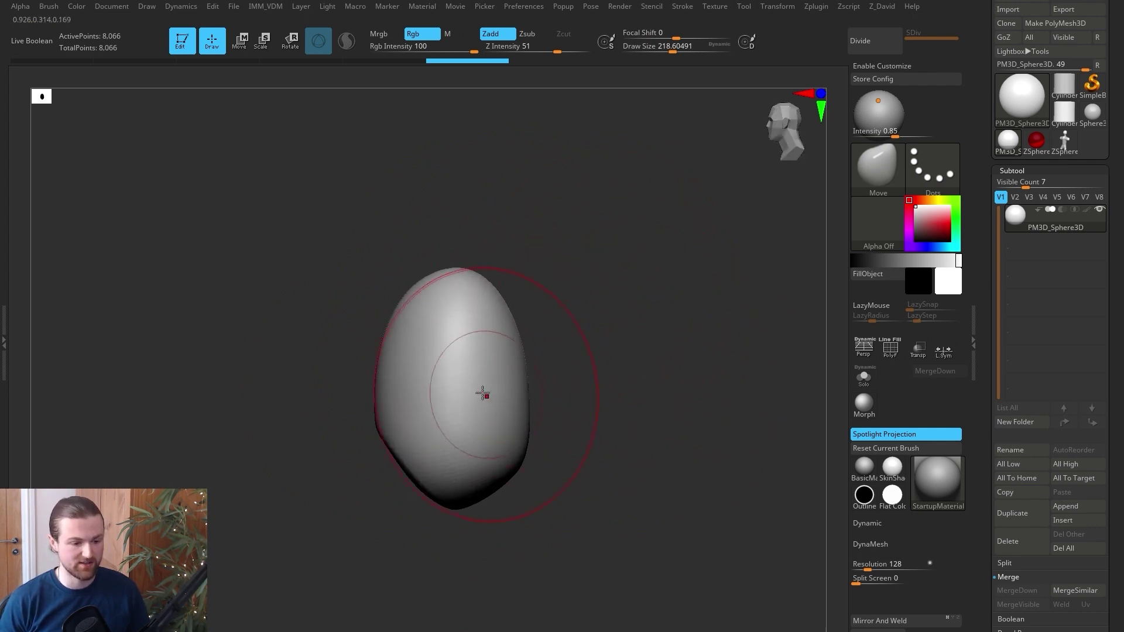
key(b)
key(t)
key(d)
mouse_move(423, 349)
mouse_down()
mouse_move(419, 381)
mouse_move(451, 414)
mouse_move(571, 393)
mouse_move(545, 329)
mouse_up()
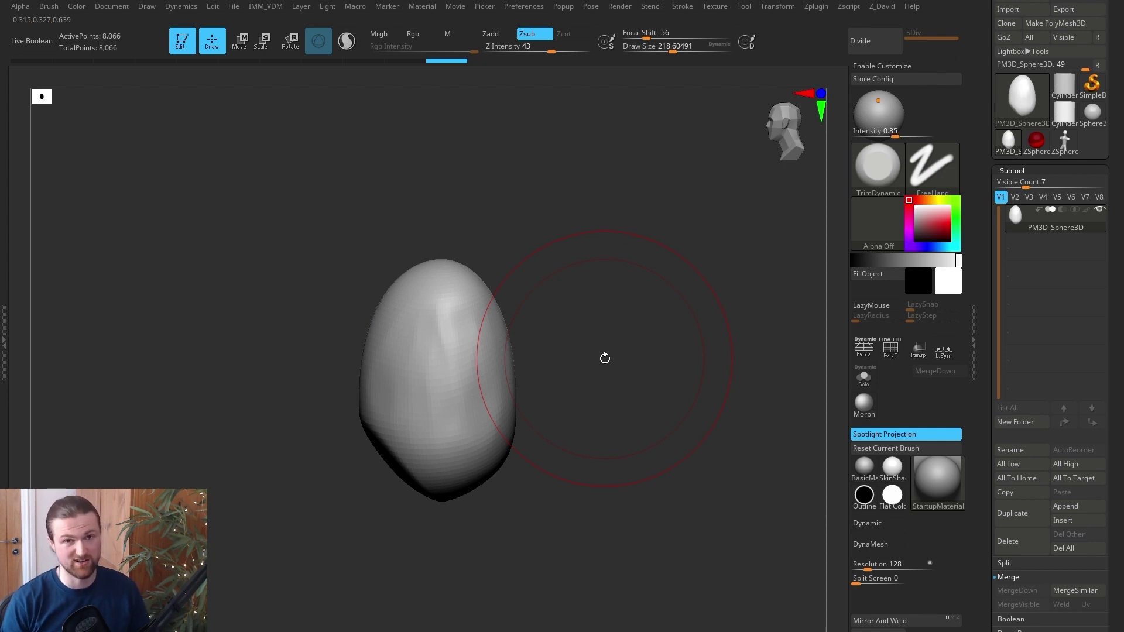
drag(605, 359, 414, 427)
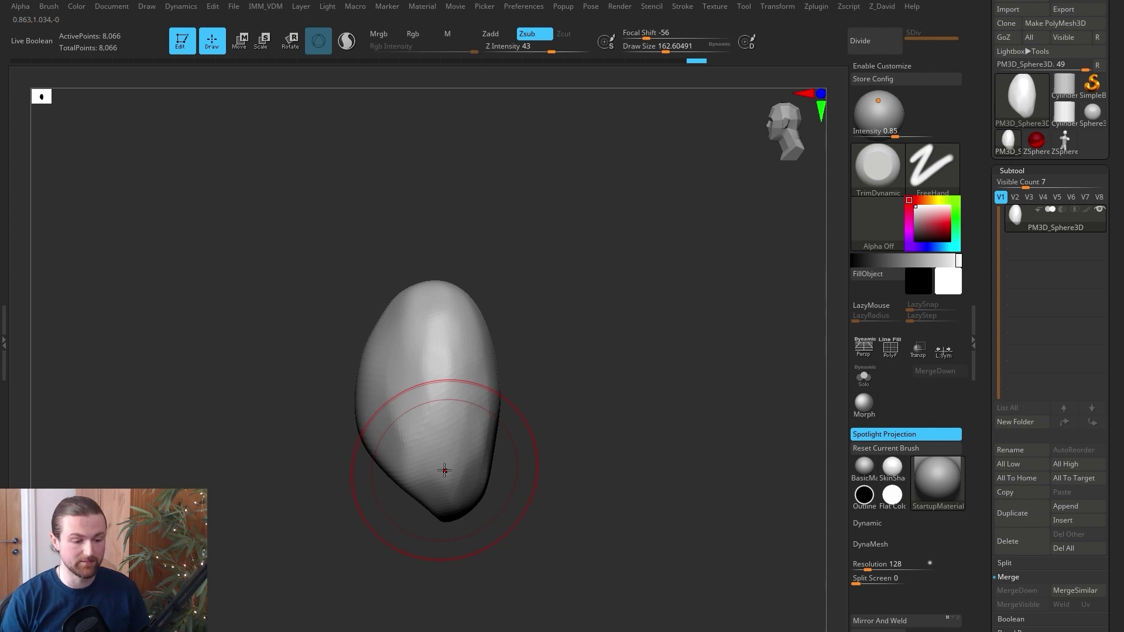
Step: Insert a capsule from IMM Primitives at the base of the egg-shaped form and adjust its placement and size below it
key(b)
click(213, 188)
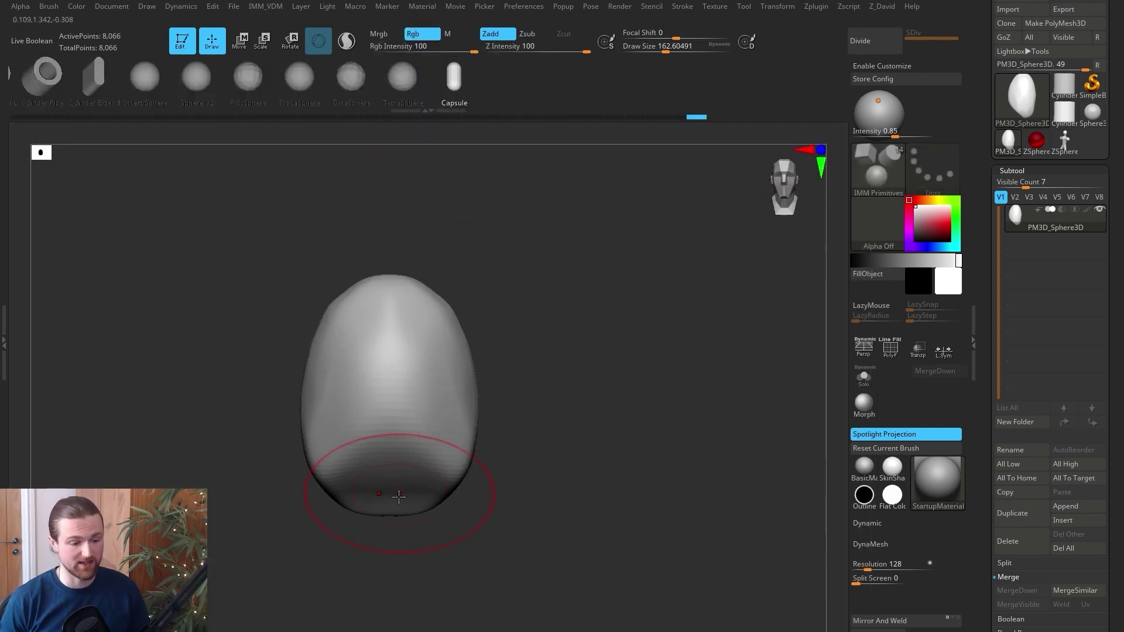
drag(446, 335, 449, 333)
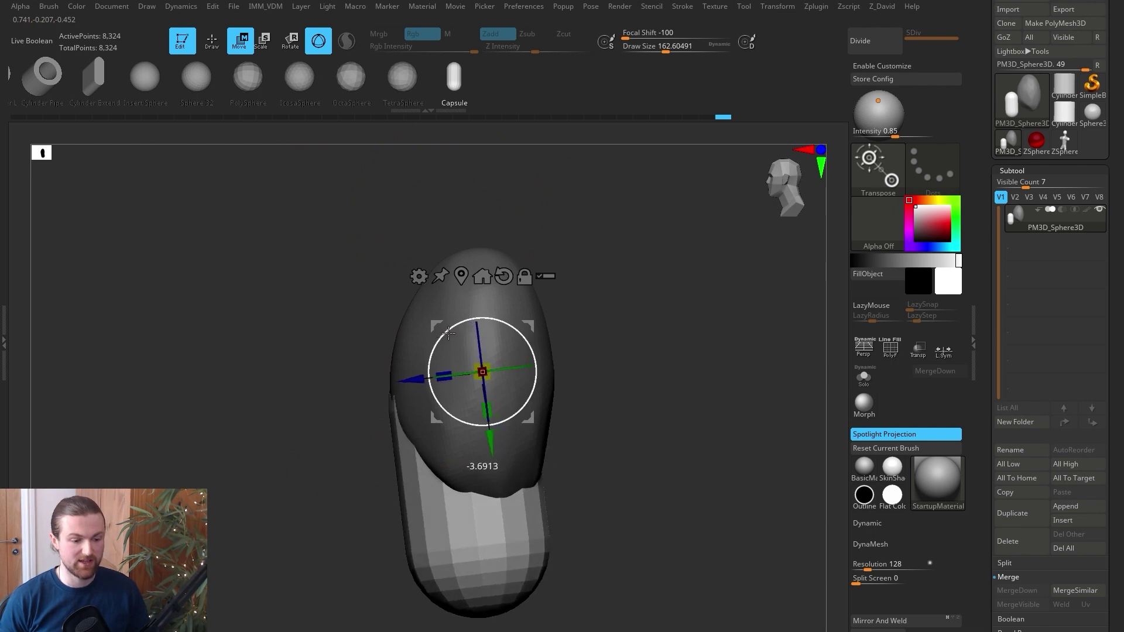
drag(638, 374, 654, 374)
drag(528, 321, 536, 321)
drag(694, 393, 617, 430)
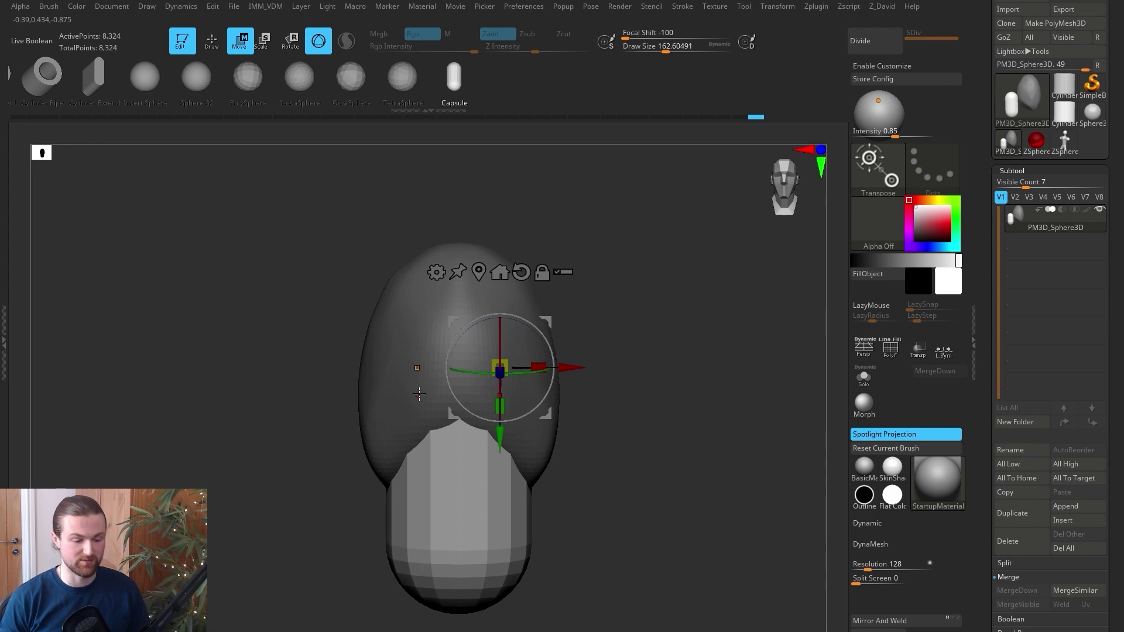
Step: Turn on the polyframe display and scale the inserted capsule uniformly with the gizmo
key(shift+f)
drag(603, 485, 589, 329)
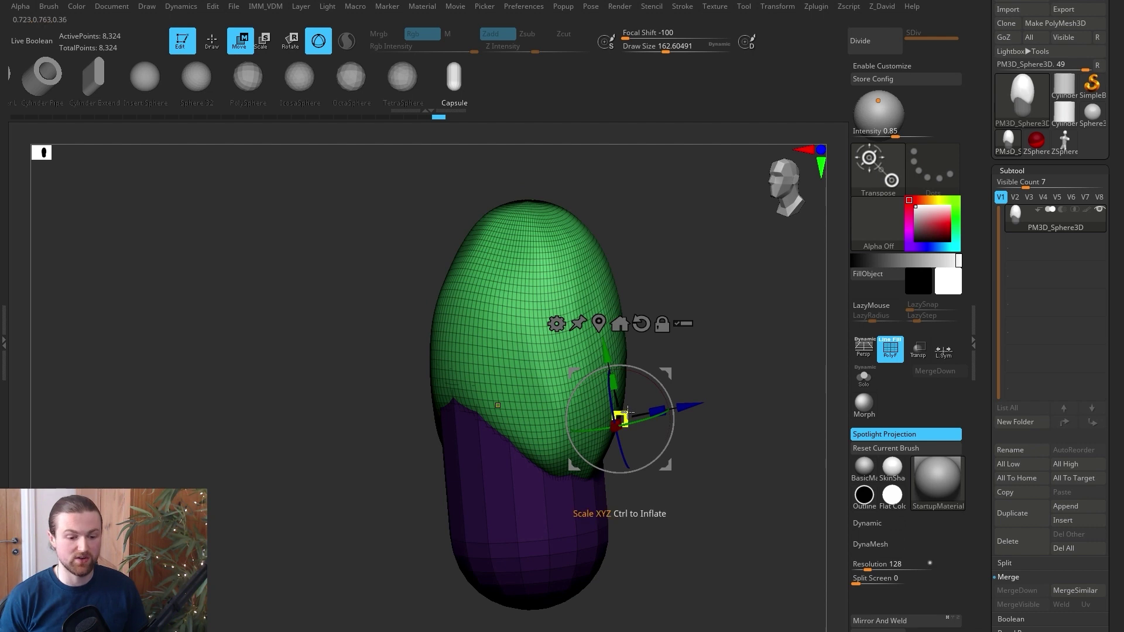
drag(627, 414, 631, 413)
Step: Switch to the ZSphere figure, try scaling the chest ZSphere, undo the change and return to the primitive-based mesh
click(1061, 144)
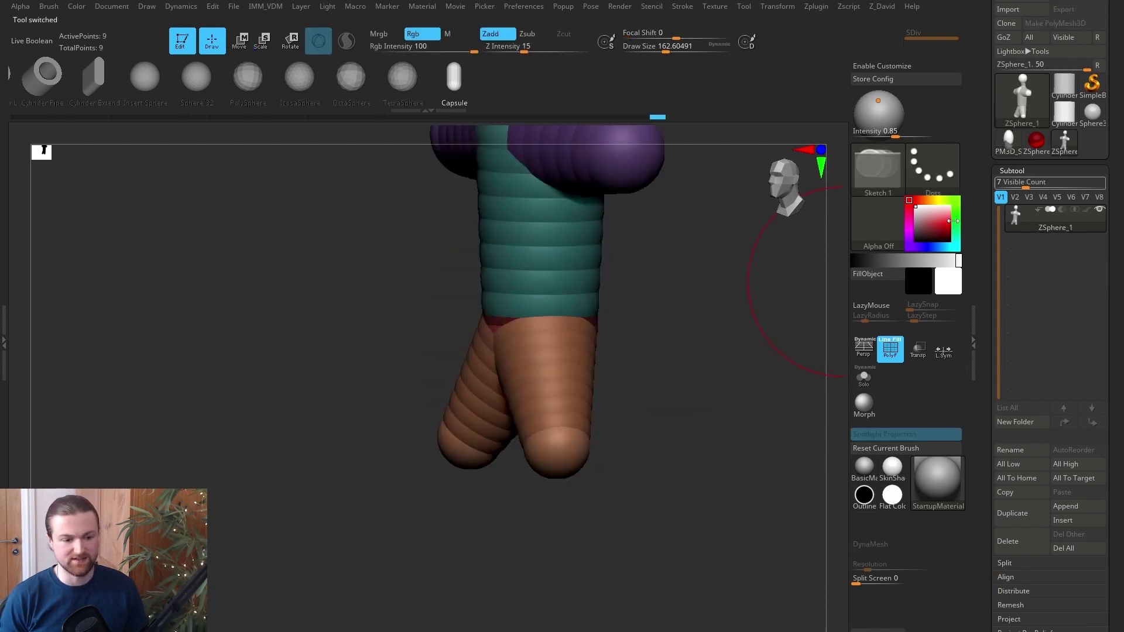
alt+drag(722, 321, 743, 434)
alt+drag(685, 242, 668, 286)
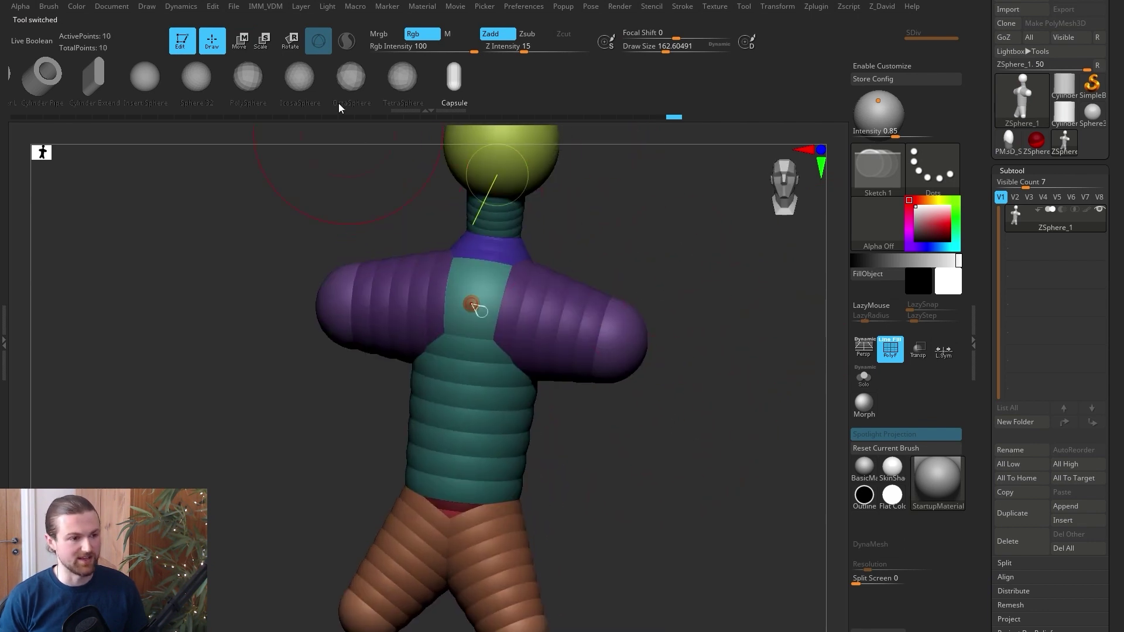
click(261, 41)
mouse_move(499, 297)
mouse_down()
mouse_move(492, 284)
mouse_move(468, 343)
mouse_move(472, 289)
mouse_up()
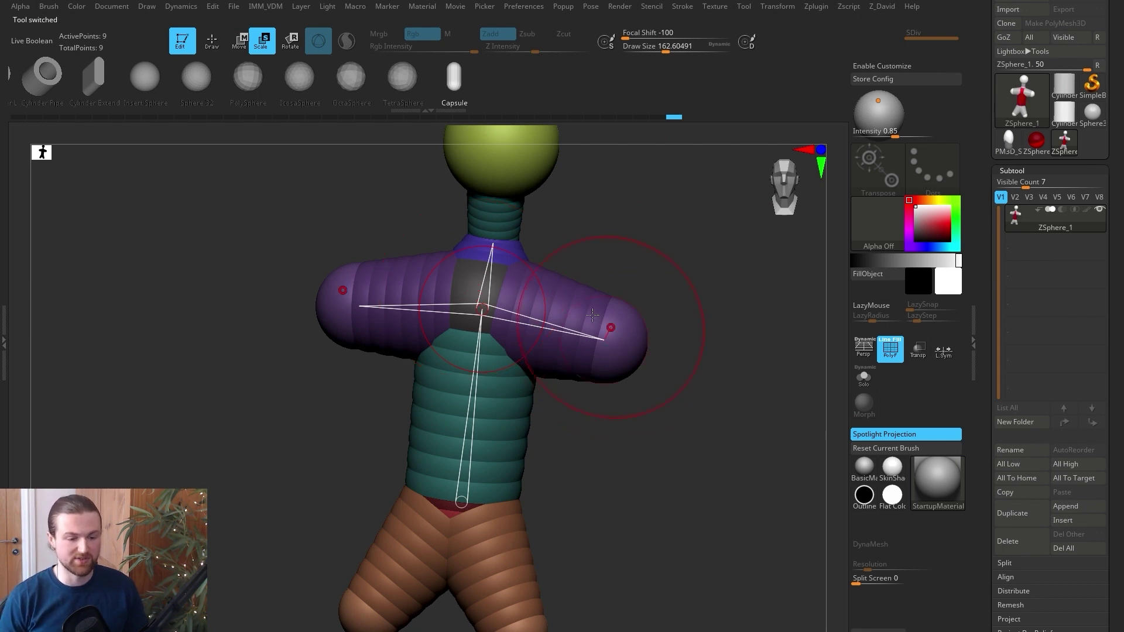
drag(546, 326, 556, 357)
key(ctrl+z)
click(1010, 147)
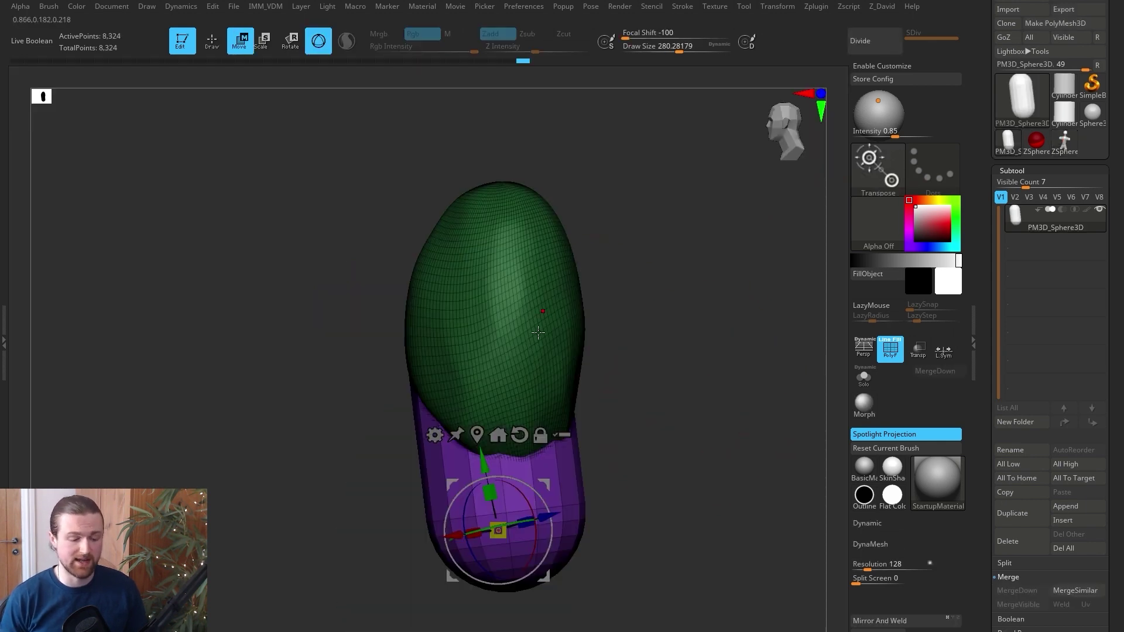
Step: Reposition and tilt the lower capsule with the gizmo so it angles beneath the egg-shaped torso
alt+drag(554, 478, 591, 354)
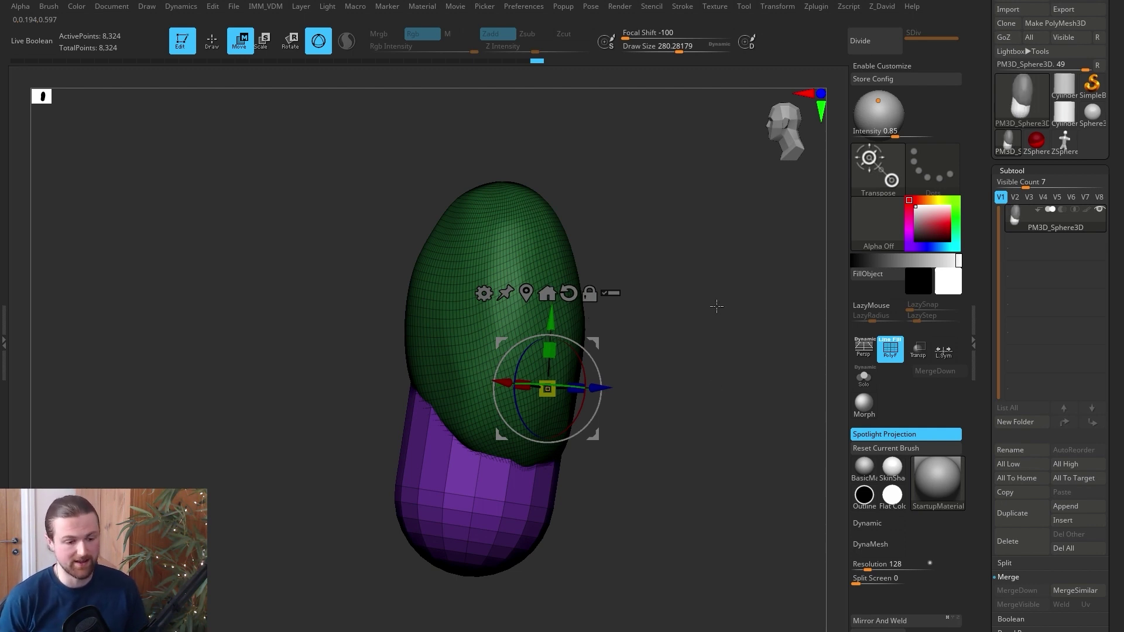
drag(725, 330, 664, 344)
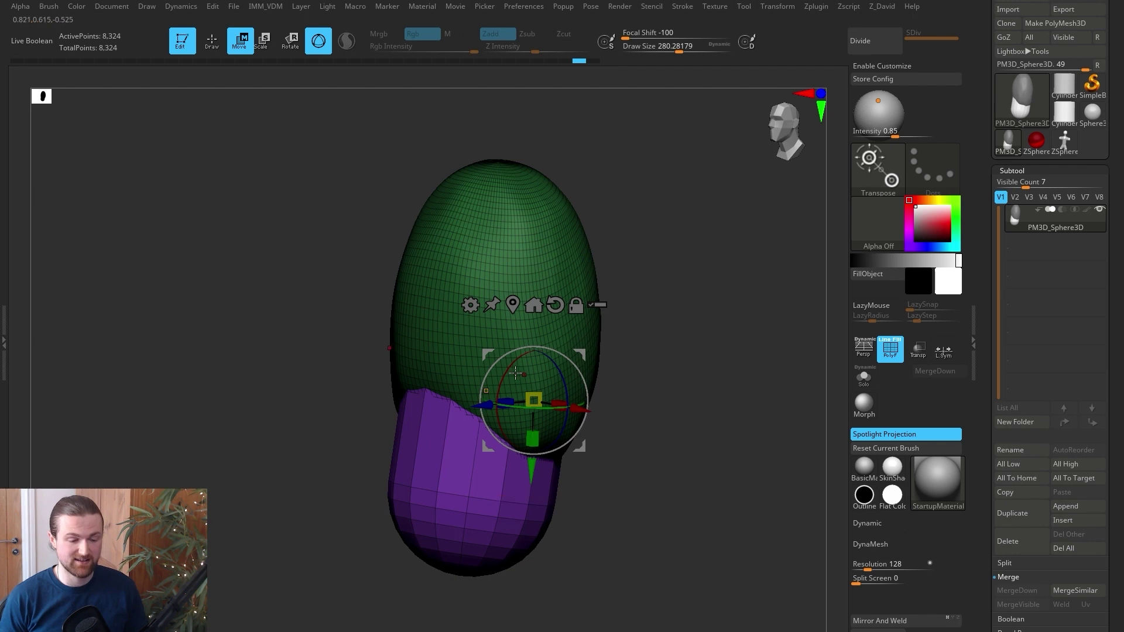
drag(507, 375, 472, 417)
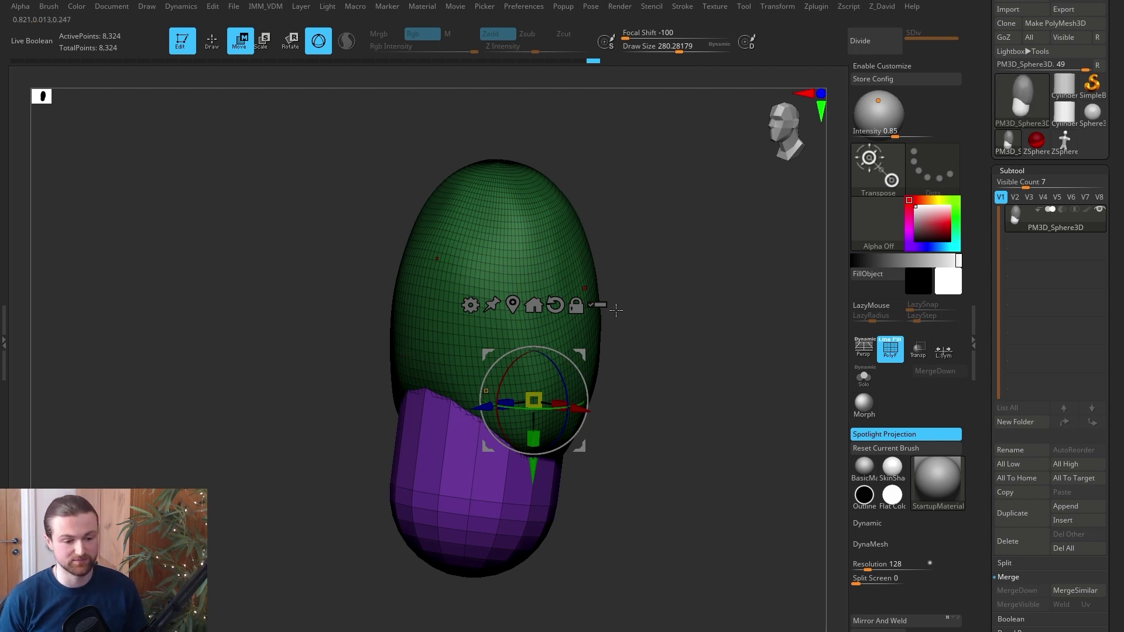
Step: Insert an IMM Primitives capsule between the shoulders as the neck and scale and raise it with the gizmo in side view
key(b)
click(212, 179)
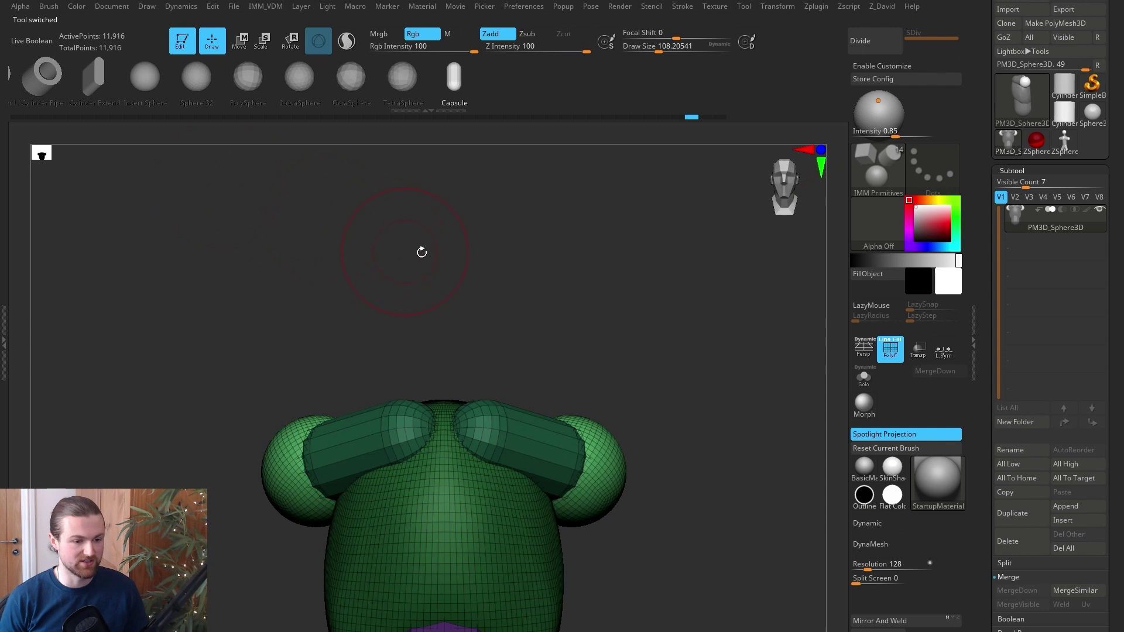
click(443, 83)
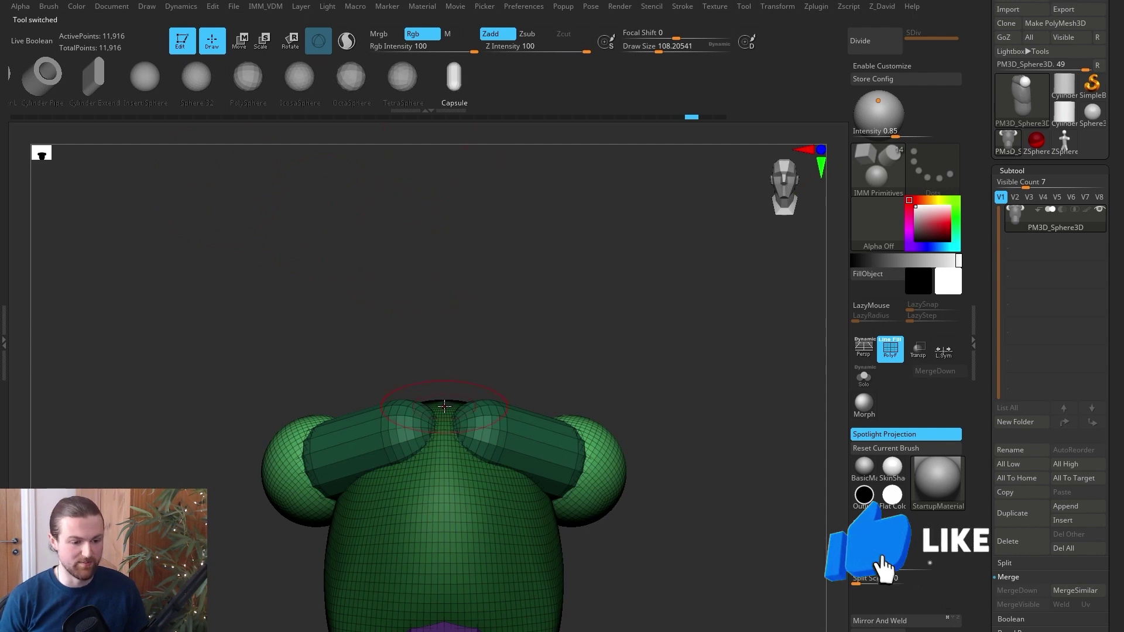
drag(445, 403, 469, 422)
mouse_move(527, 325)
mouse_down()
mouse_move(521, 316)
mouse_move(578, 346)
mouse_move(574, 391)
mouse_up()
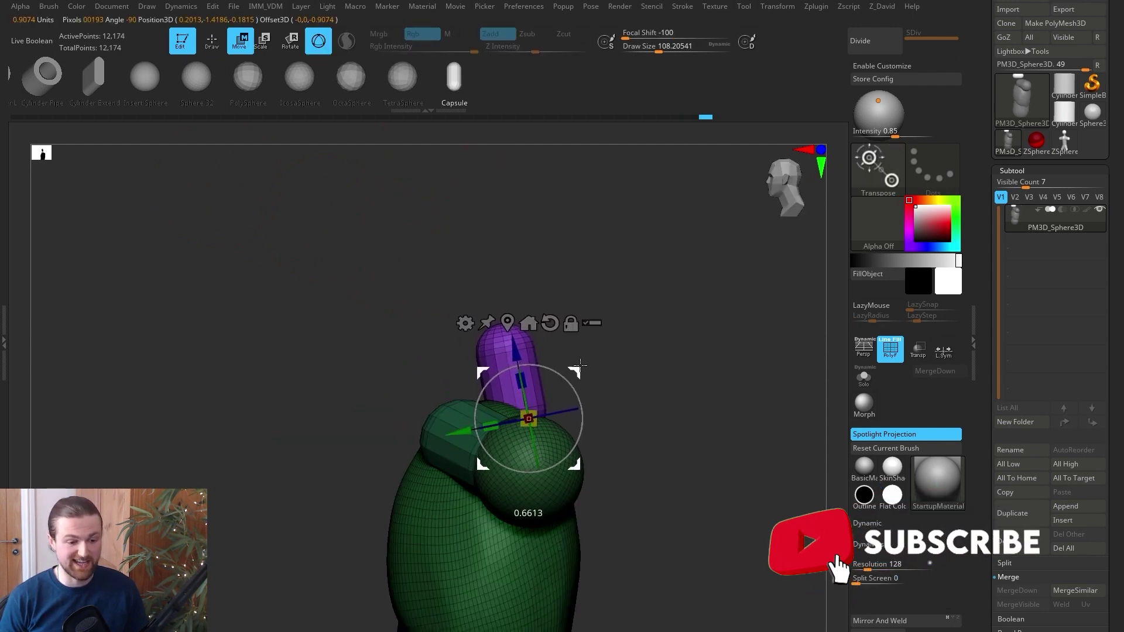
drag(527, 421, 528, 390)
key(q)
key(space)
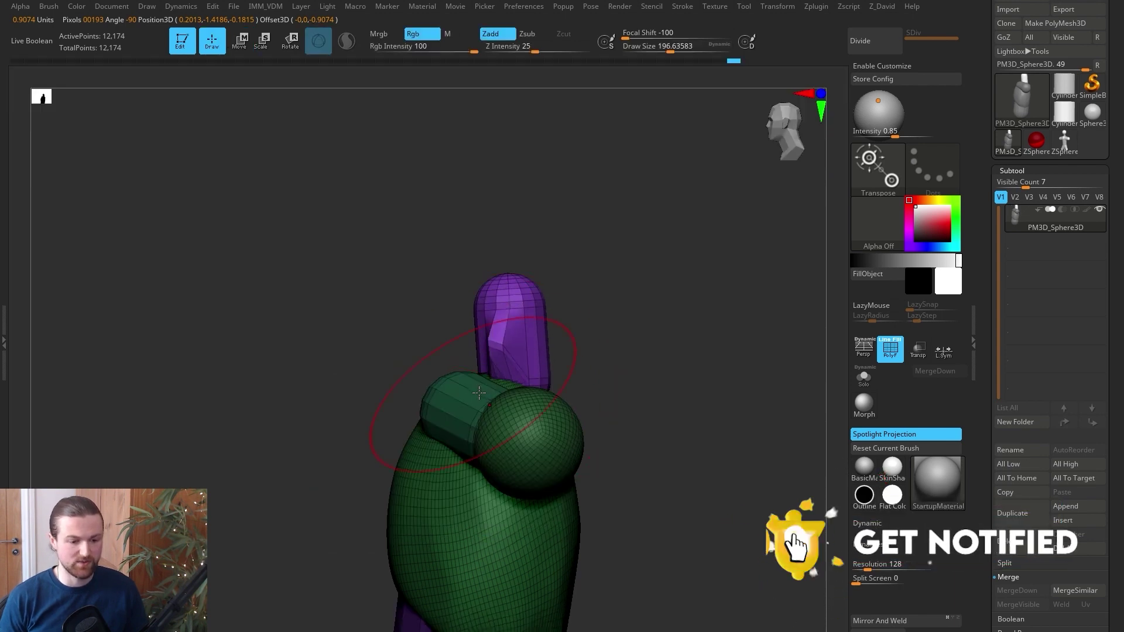
key(ctrl)
key(b)
key(m)
key(v)
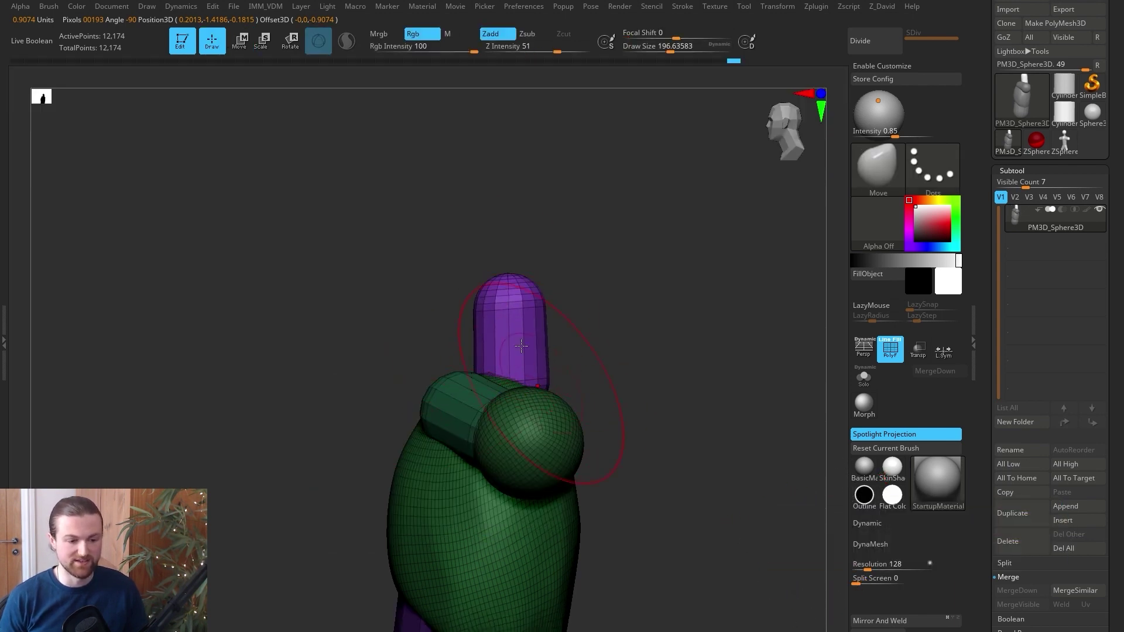
Step: Insert a sphere from IMM Primitives on top of the neck as the head
key(b)
click(217, 189)
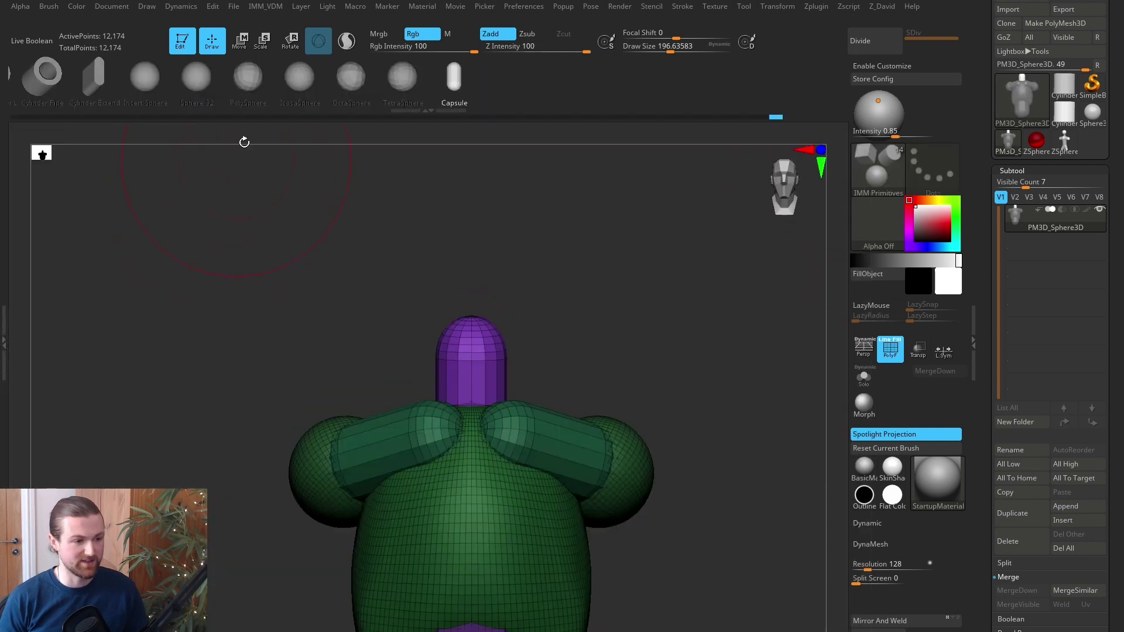
click(148, 103)
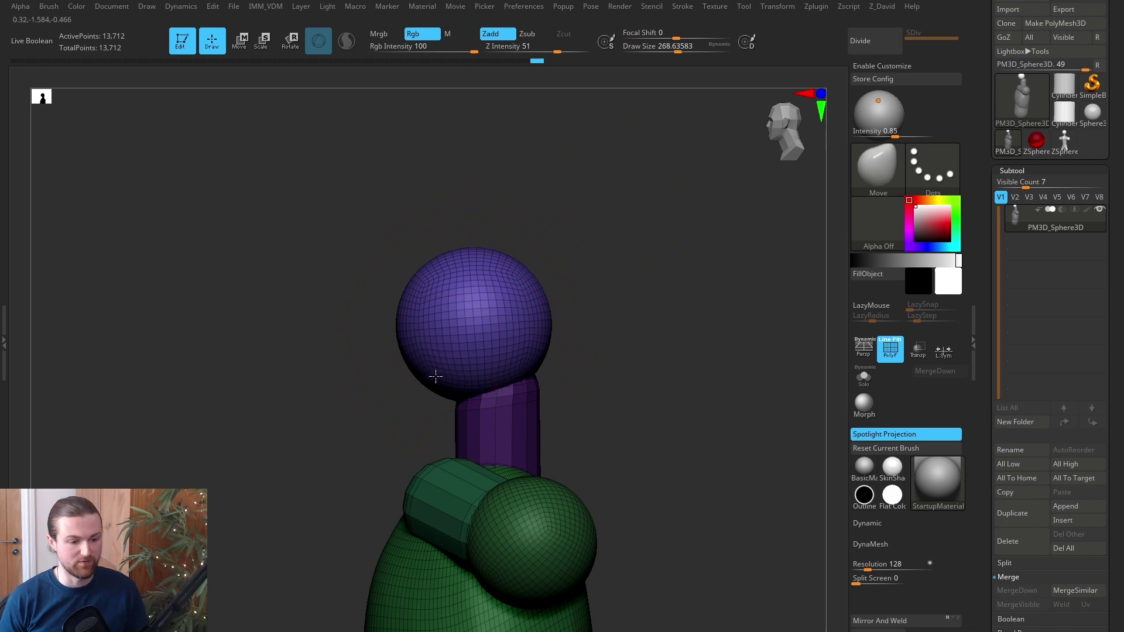
Step: Shape the head sphere's side profile with the Move brush, extending the face and jaw downward and enlarging the cranium
drag(536, 354, 539, 372)
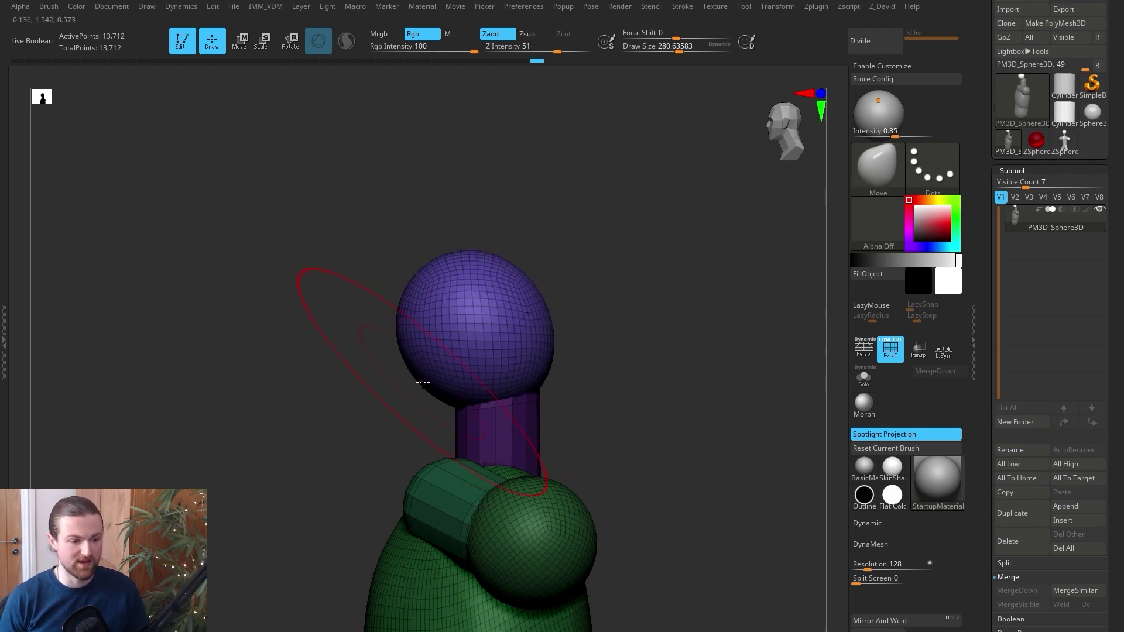
drag(446, 327, 418, 362)
drag(448, 261, 446, 242)
drag(501, 281, 515, 269)
drag(422, 268, 412, 254)
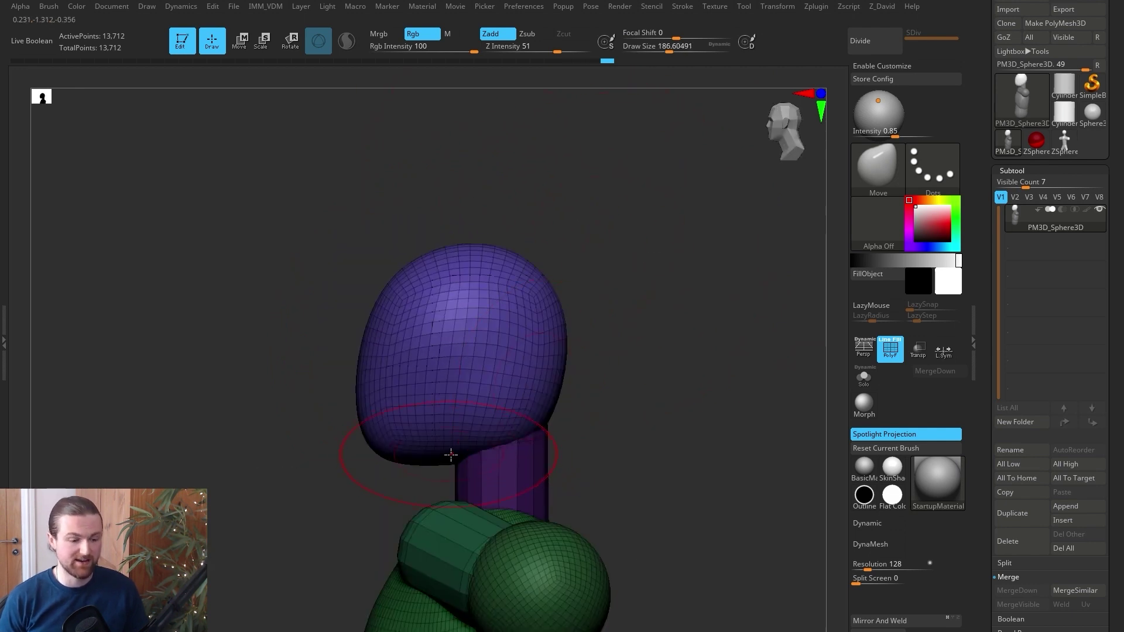
drag(373, 433, 377, 443)
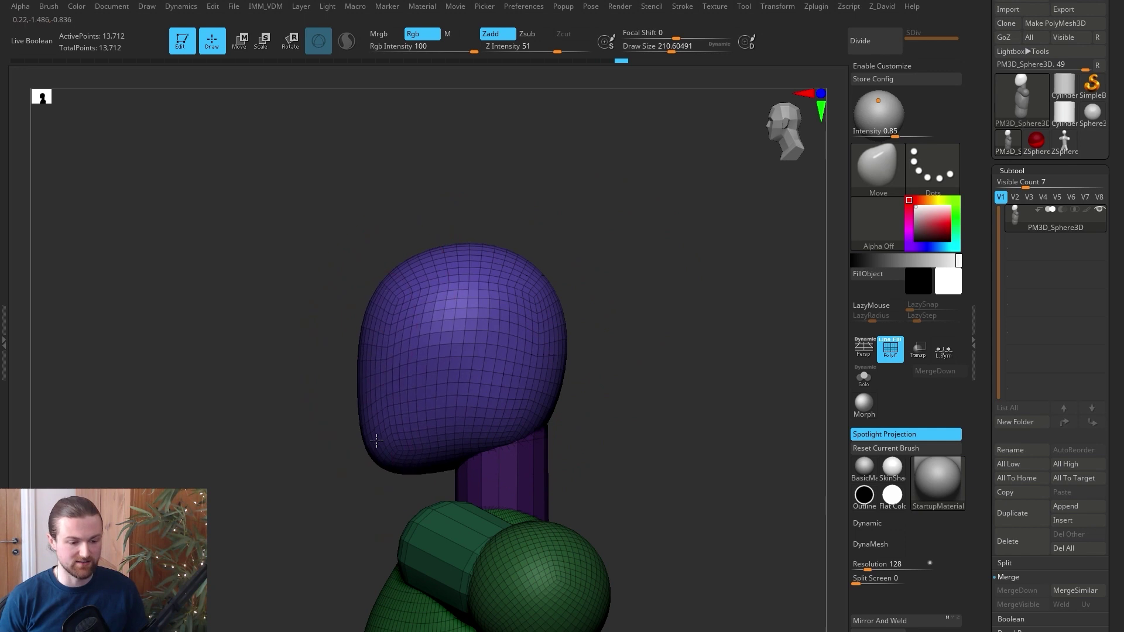
Step: Push in the sides of the head from the back view with the Move brush to narrow it
right_drag(535, 433, 446, 463)
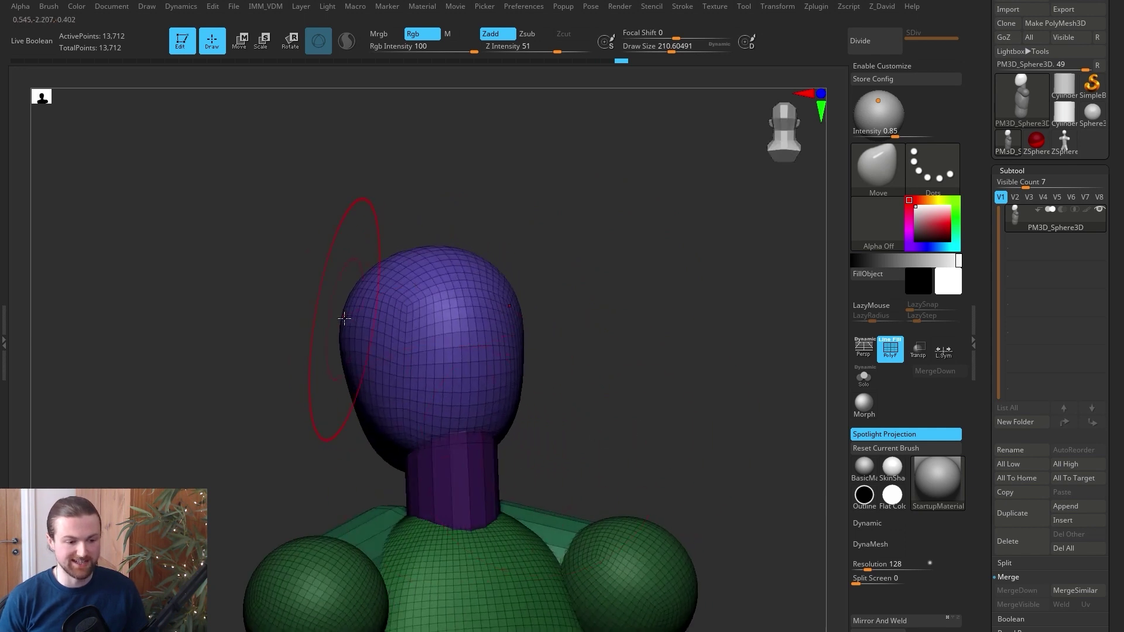
drag(345, 318, 367, 317)
right_drag(414, 452, 640, 364)
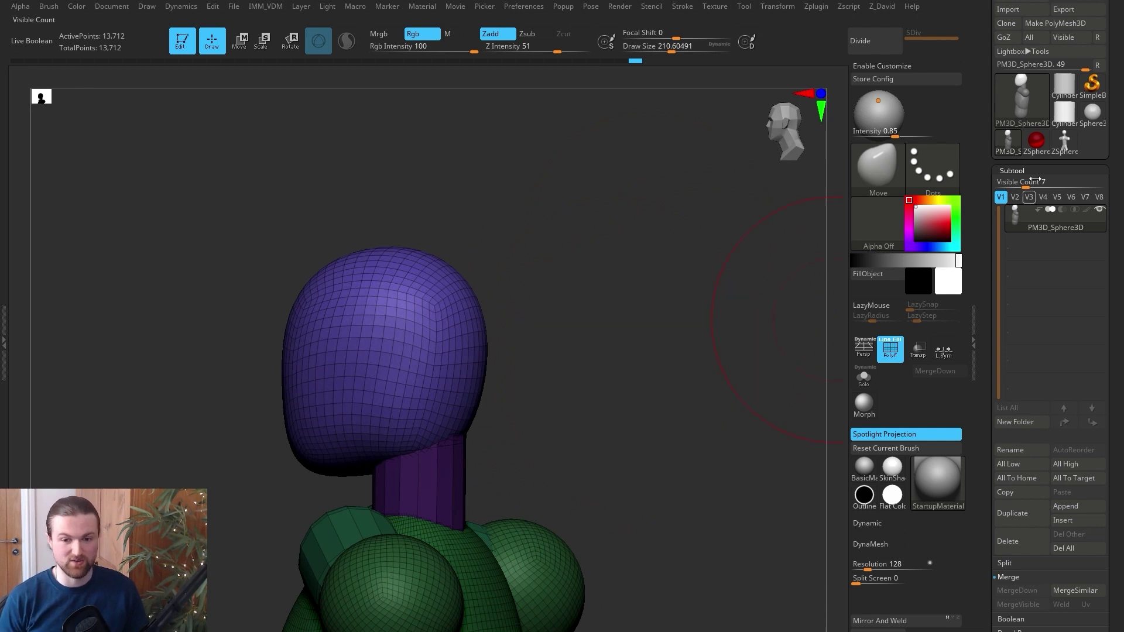
Step: Switch to the ZSphere figure and adjust the angle of its head and neck in side view with Rotate
click(1064, 143)
right_drag(600, 275, 506, 356)
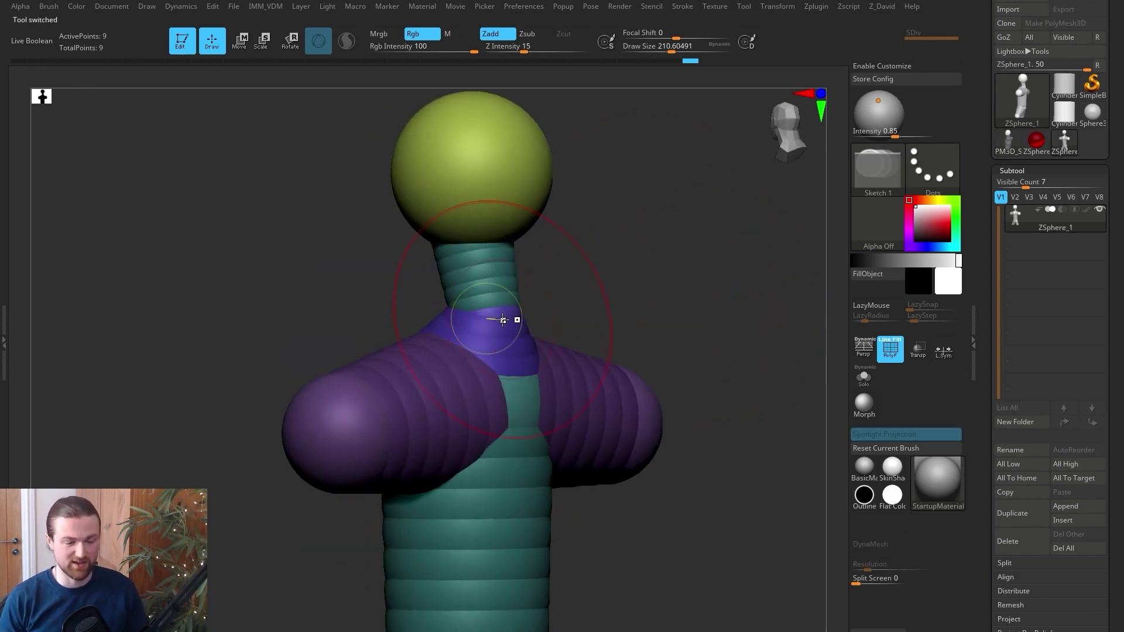
shift+right_drag(624, 282, 491, 334)
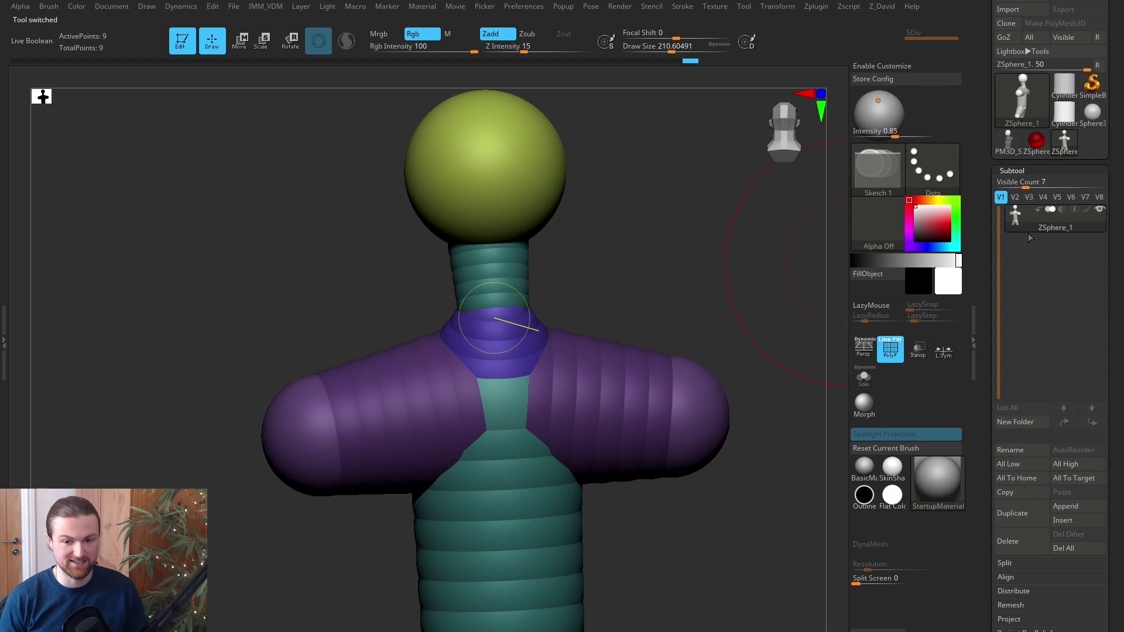
click(1008, 142)
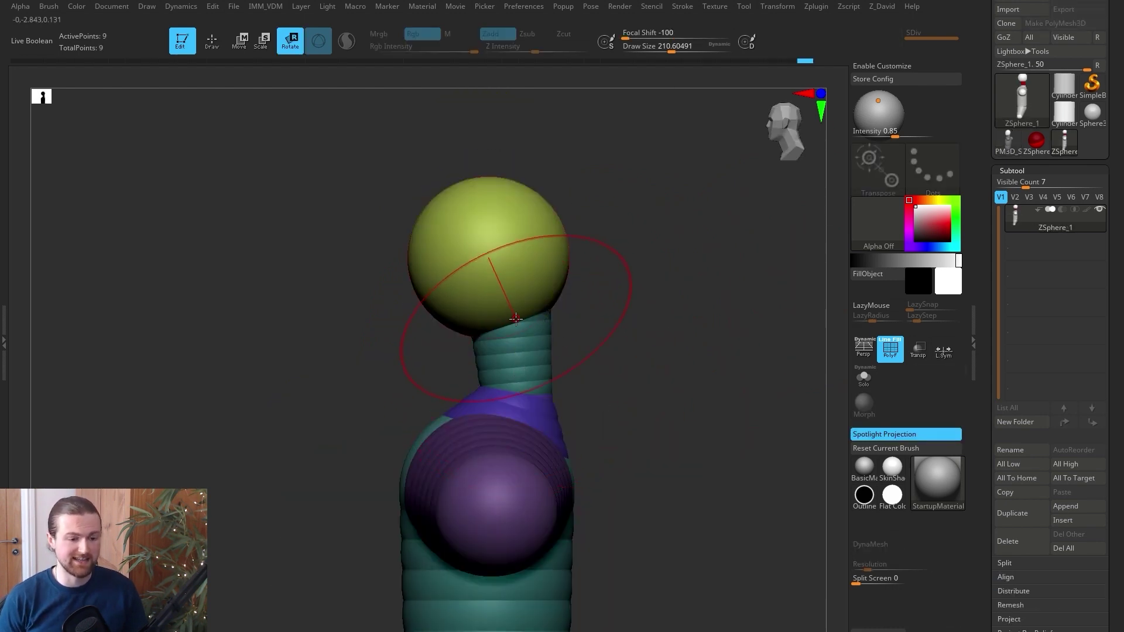
drag(519, 379, 556, 386)
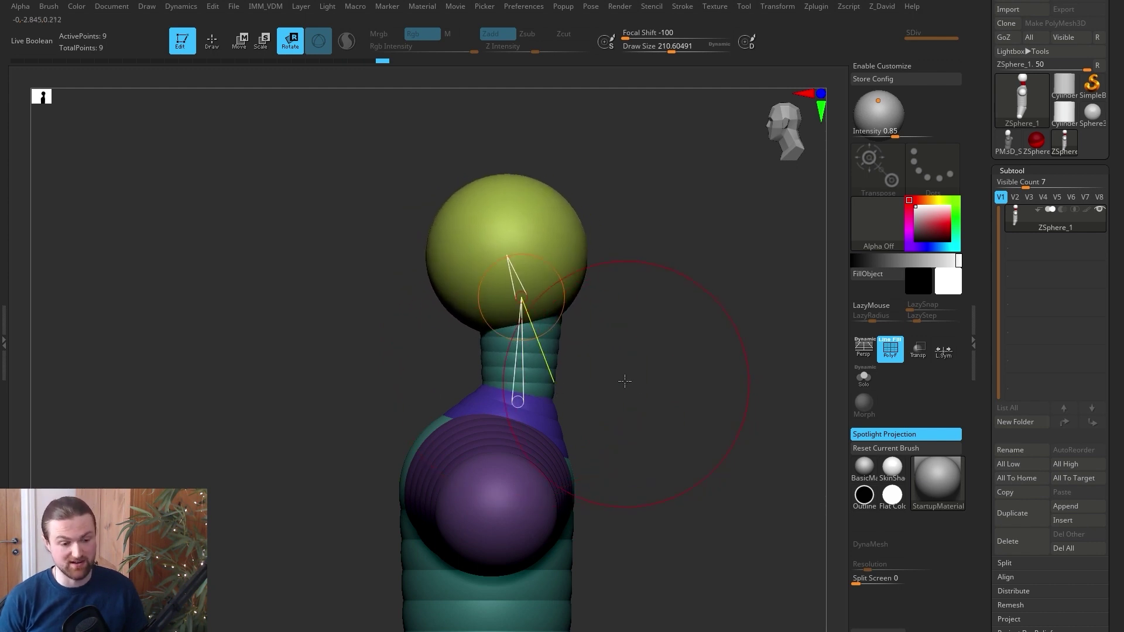
alt+drag(623, 378, 636, 384)
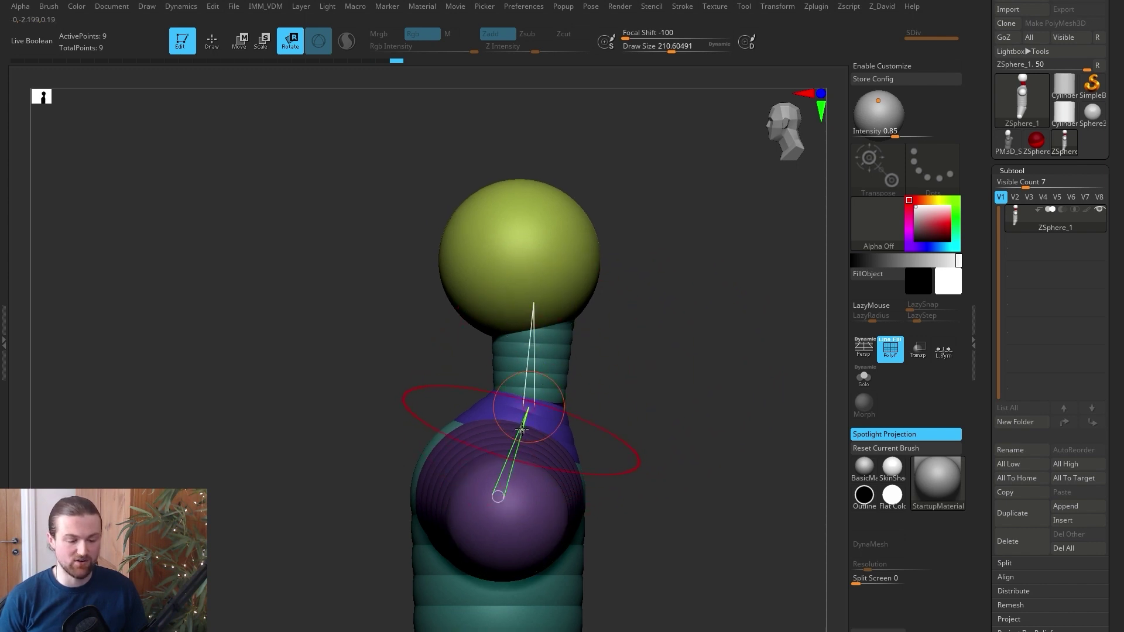
mouse_move(522, 427)
mouse_down()
mouse_move(499, 428)
mouse_move(519, 439)
mouse_up()
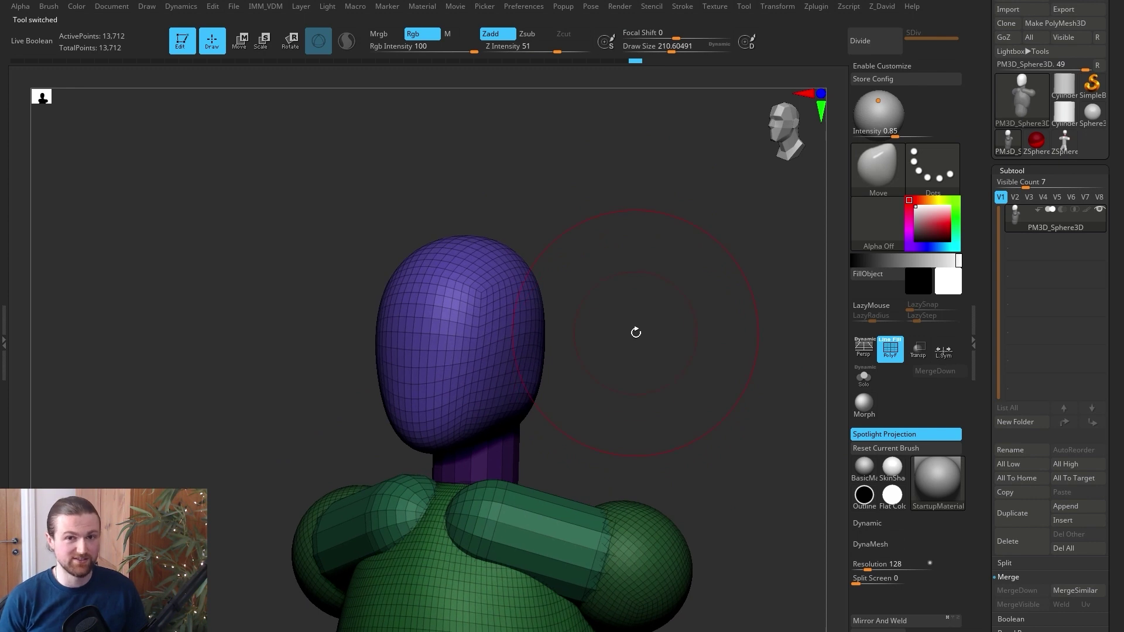
Step: Split the combined mesh into separate subtools by polygroup with Groups Split
mouse_move(566, 399)
mouse_down()
mouse_move(594, 409)
mouse_move(586, 418)
mouse_up()
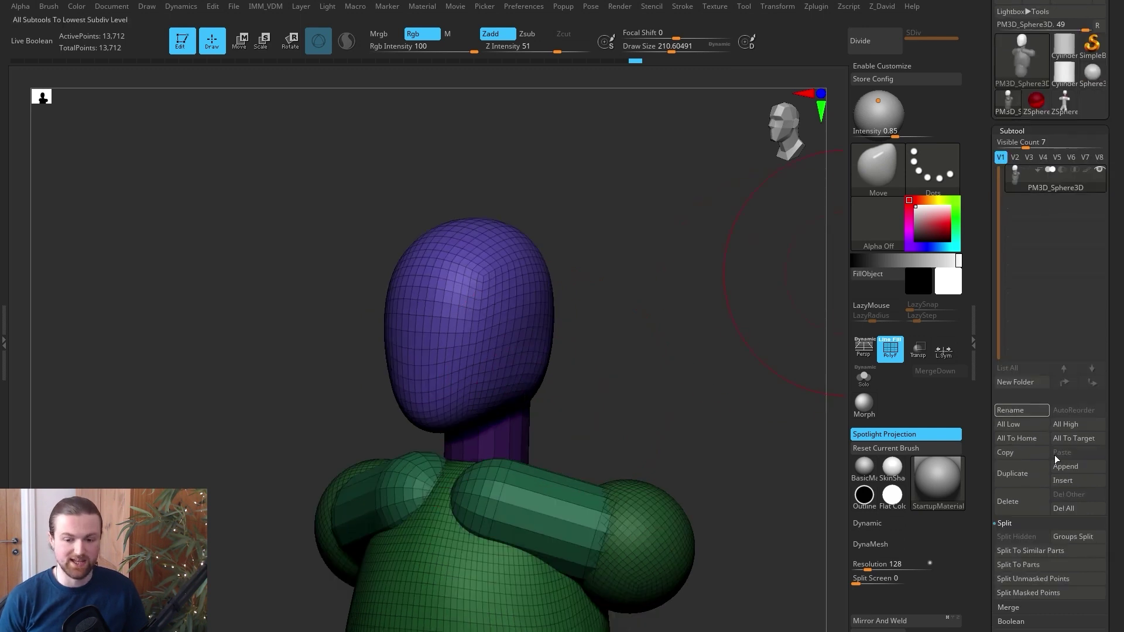
click(1067, 539)
click(917, 563)
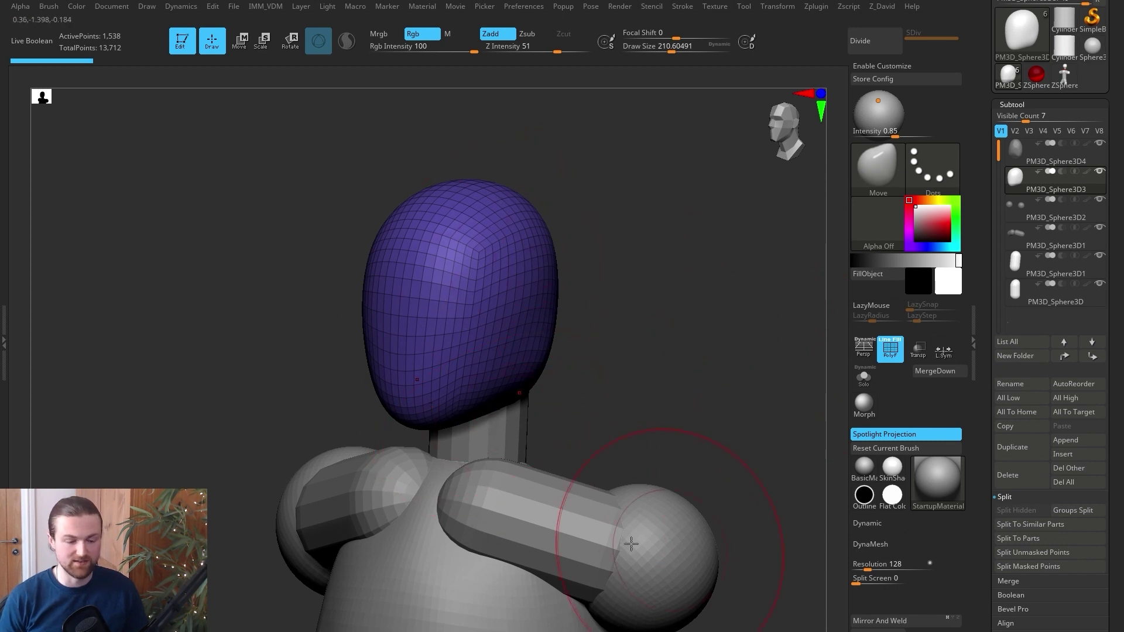
Step: Switch the active subtool between the body parts on the model, ending on the head
drag(755, 398, 706, 389)
alt+click(559, 392)
alt+click(496, 355)
drag(609, 316, 617, 306)
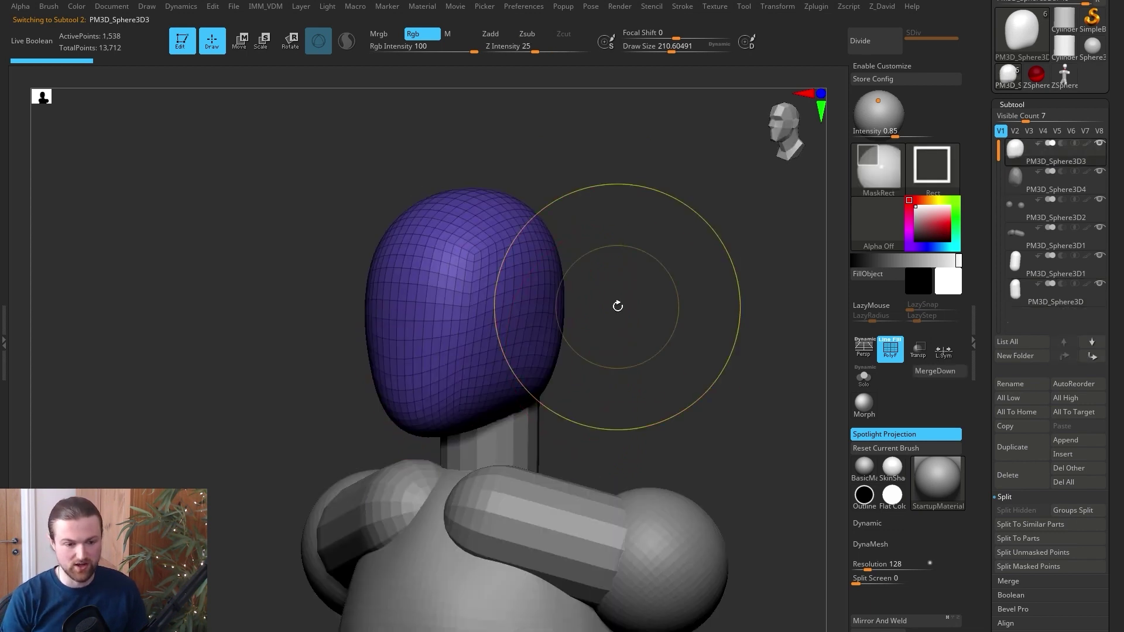
Step: Make the neck the active subtool and reorder it to the top of the subtool list beside the head
alt+click(520, 449)
key(ctrl)
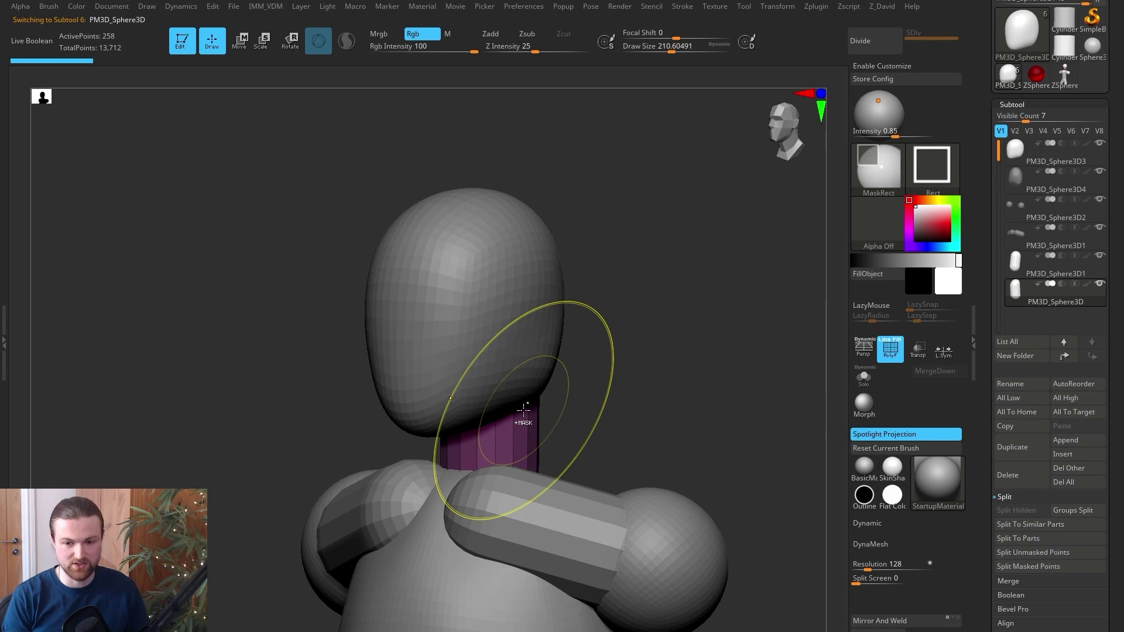
key(ctrl+Up)
key(ctrl+Up)
key(ctrl+Up)
key(ctrl+Up)
key(ctrl+Up)
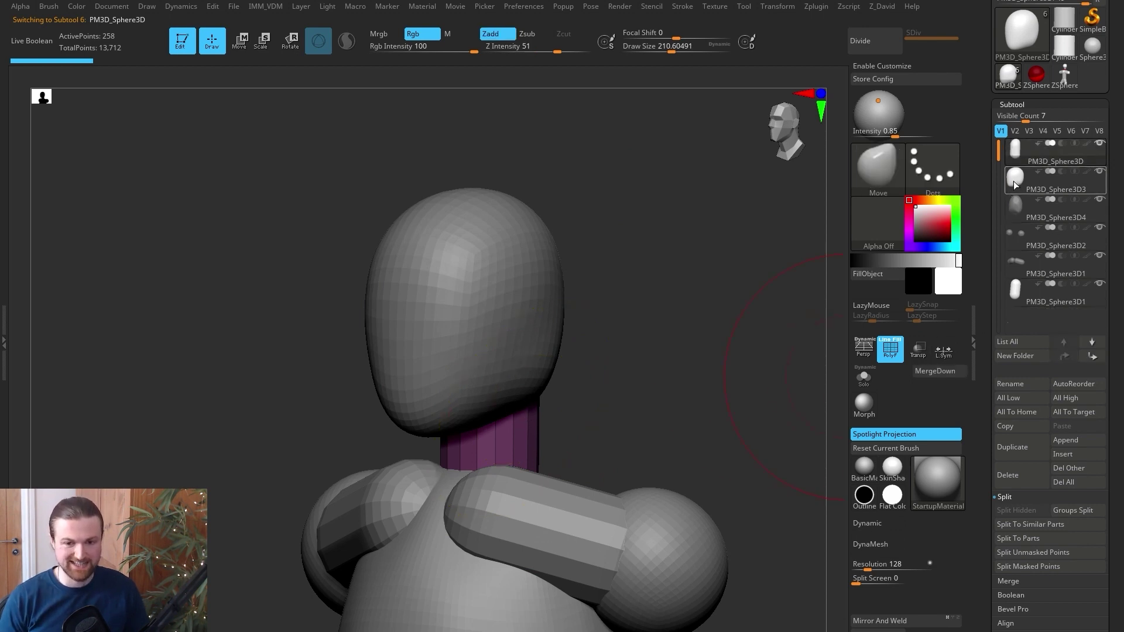
Step: Create a subtool folder named "Head + Neck" holding the neck and add the head subtool to it
click(1017, 356)
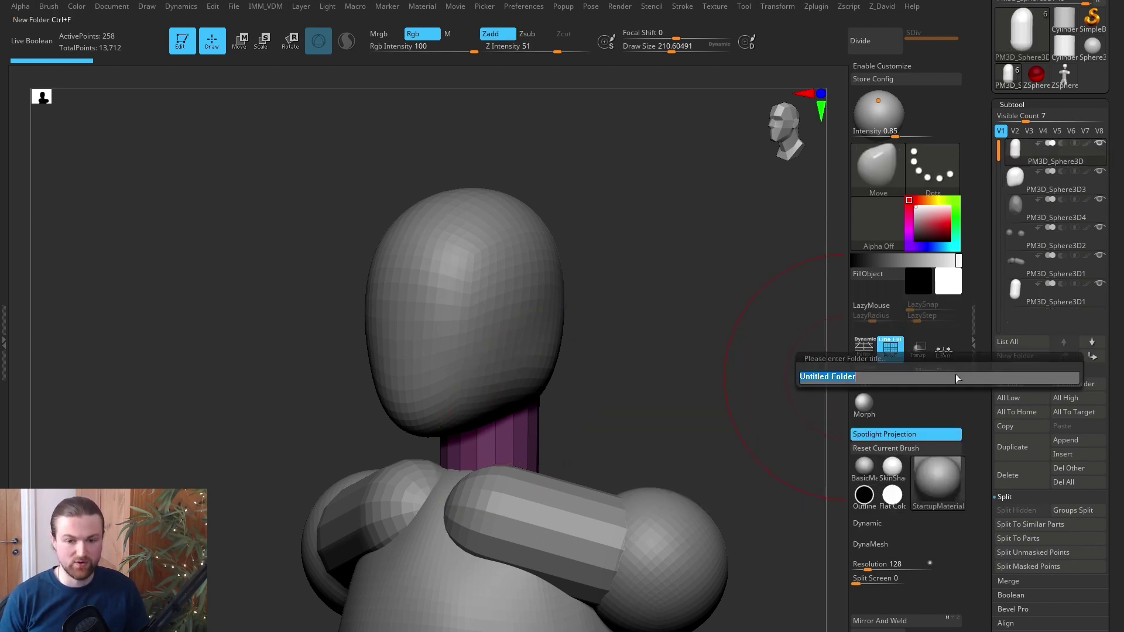
text(Head + Neck)
key(Return)
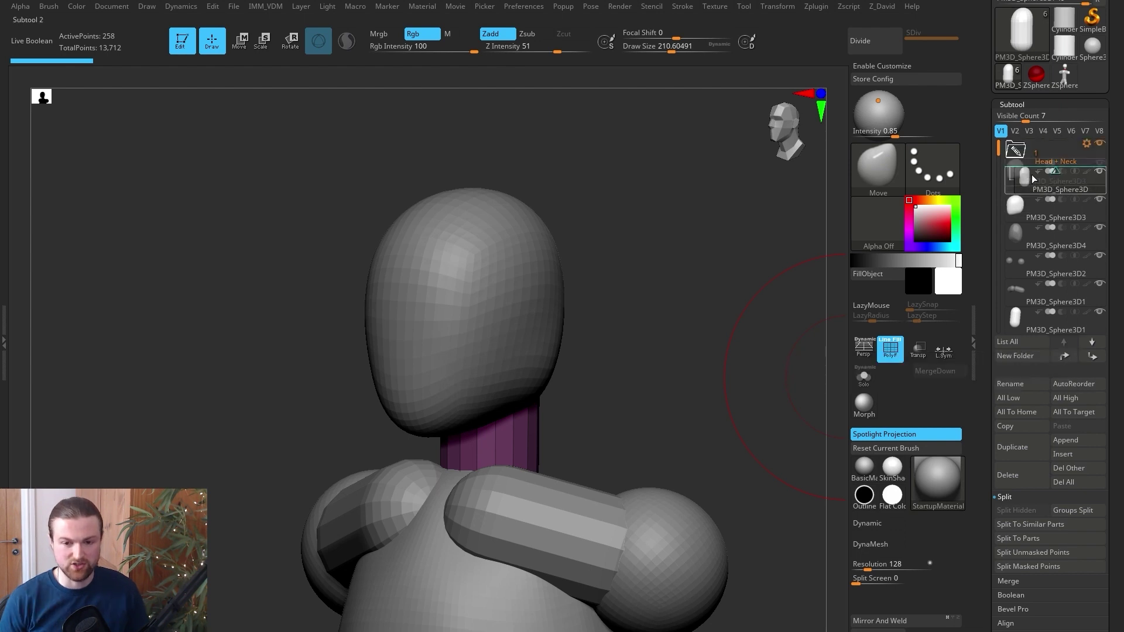
drag(1030, 175, 1045, 179)
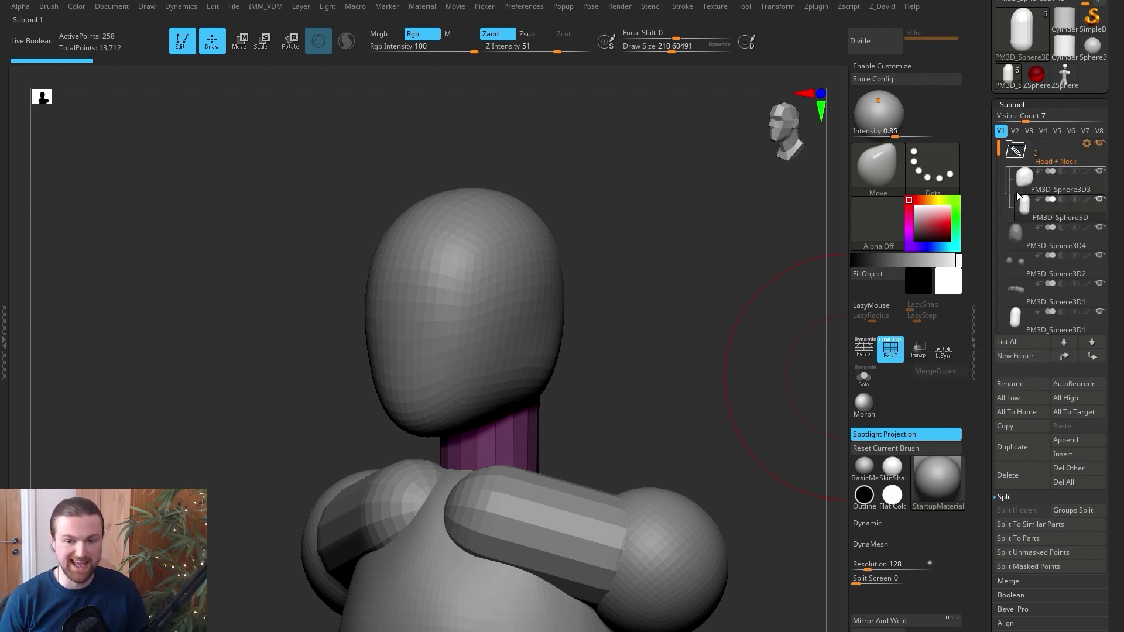
Step: Try rotating and moving the head and neck together using Transpose Set on the Head + Neck folder
drag(756, 322, 690, 316)
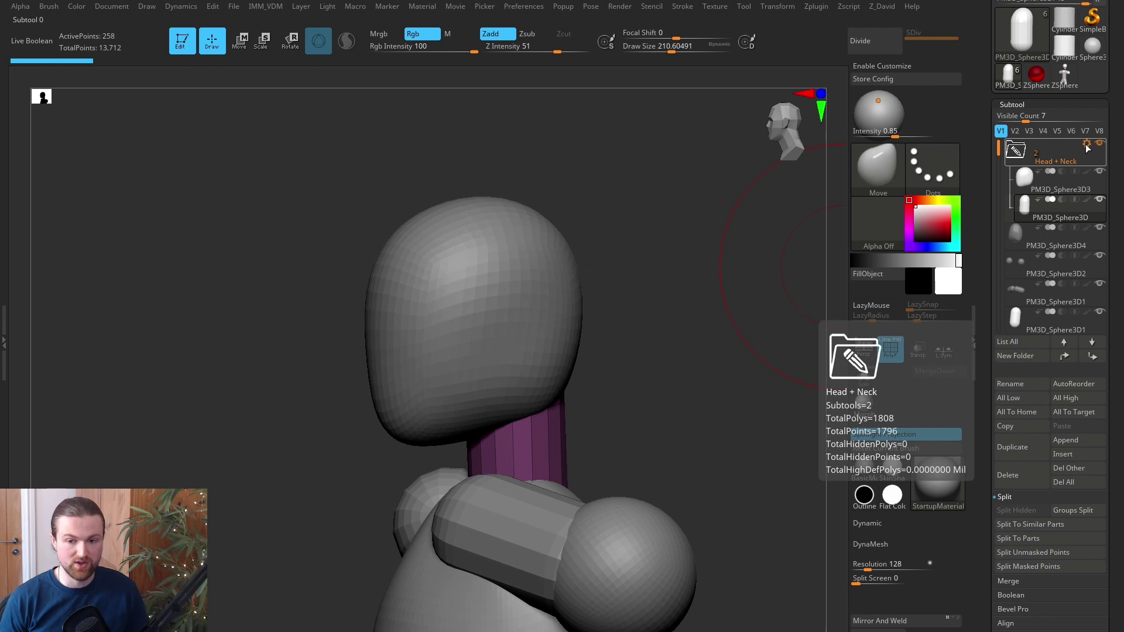
click(1087, 146)
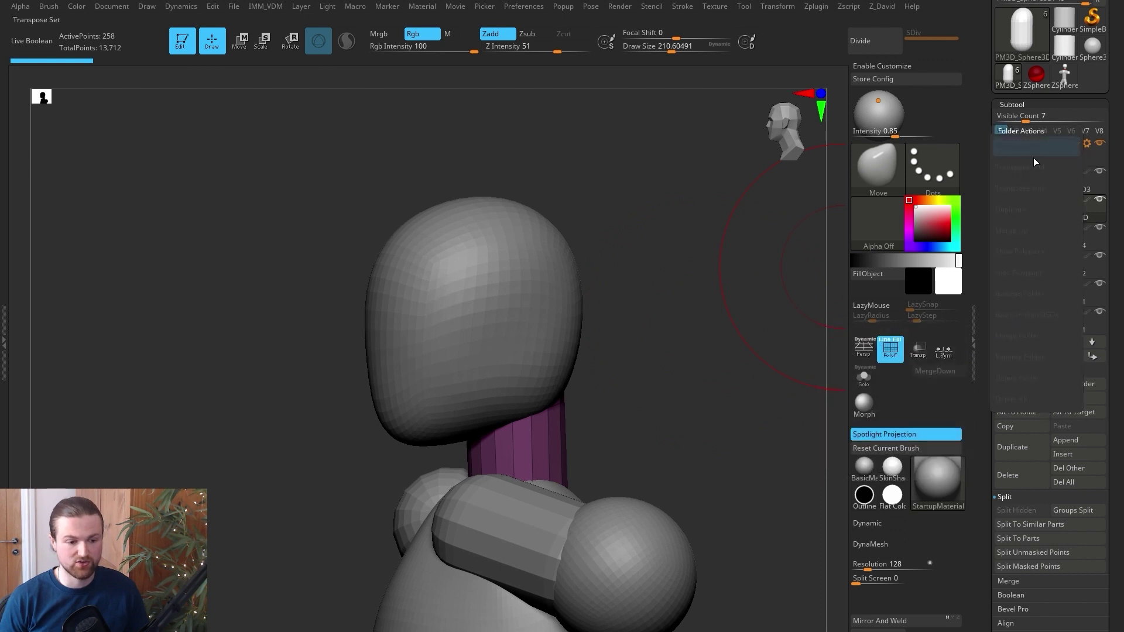
click(1051, 153)
drag(744, 355, 722, 356)
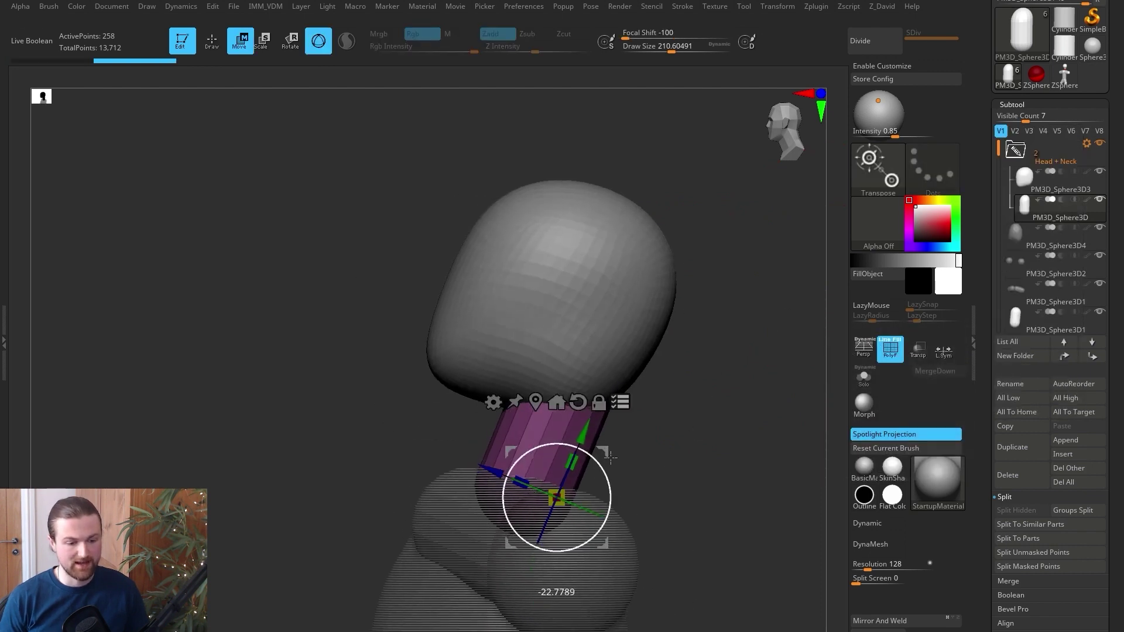
mouse_move(597, 463)
mouse_down()
mouse_move(585, 454)
mouse_move(607, 463)
mouse_move(562, 480)
mouse_move(579, 449)
mouse_move(590, 456)
mouse_up()
key(ctrl+z)
drag(585, 499, 665, 479)
key(ctrl+z)
key(ctrl+z)
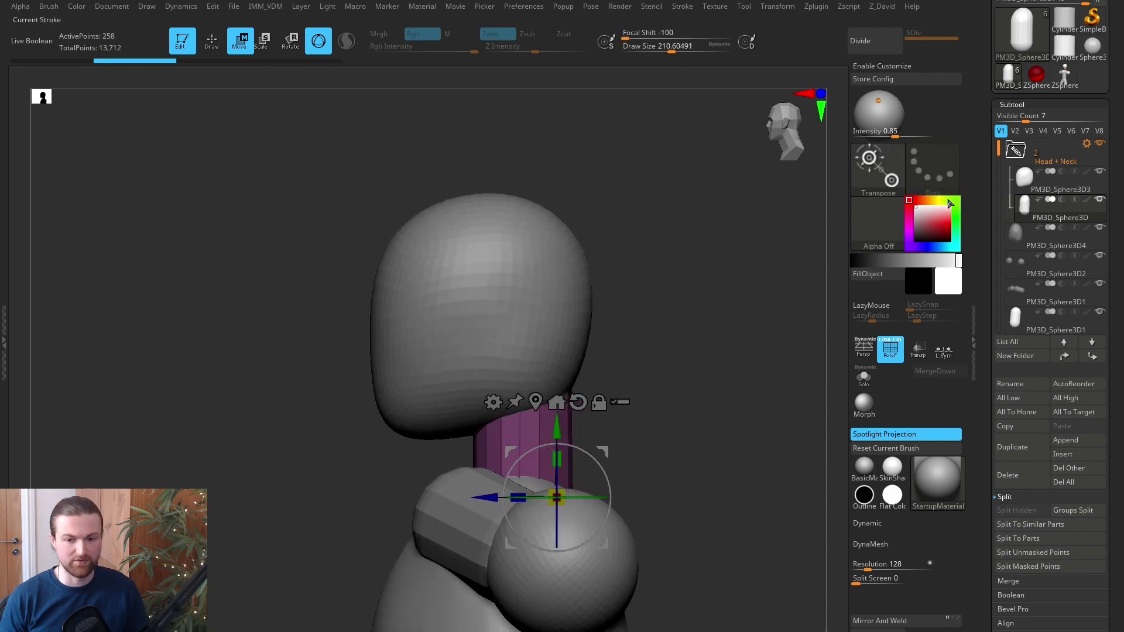
Step: Select the head subtool, reposition the gizmo near the base of the skull and try transforming the head alone
alt+click(543, 329)
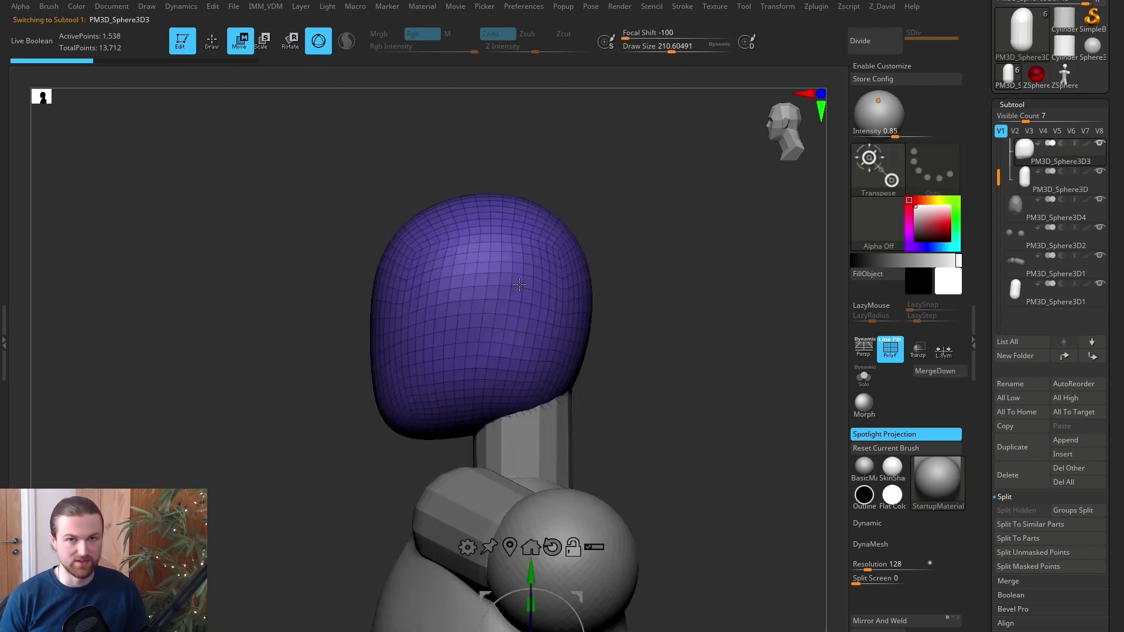
drag(998, 178, 997, 161)
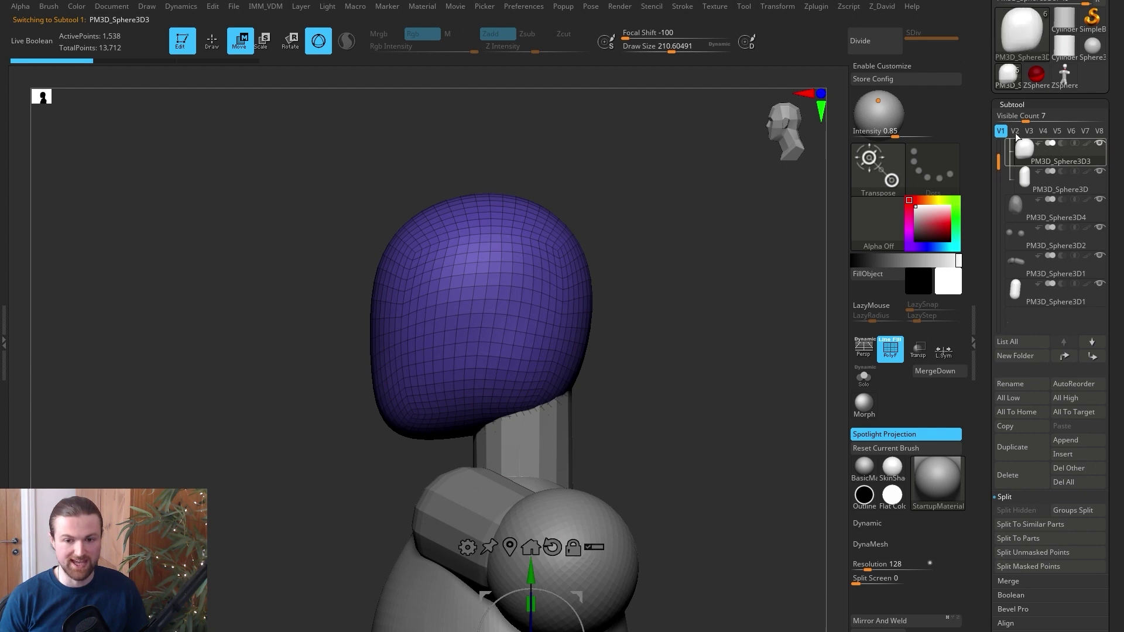
alt+drag(579, 581, 631, 367)
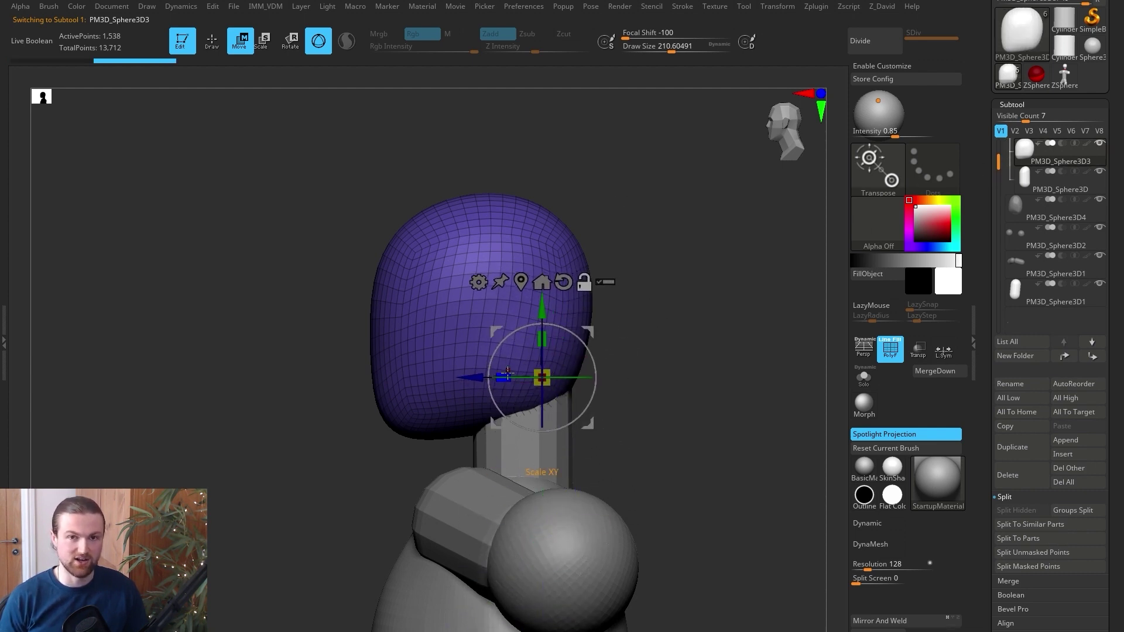
drag(544, 323, 561, 331)
key(ctrl+z)
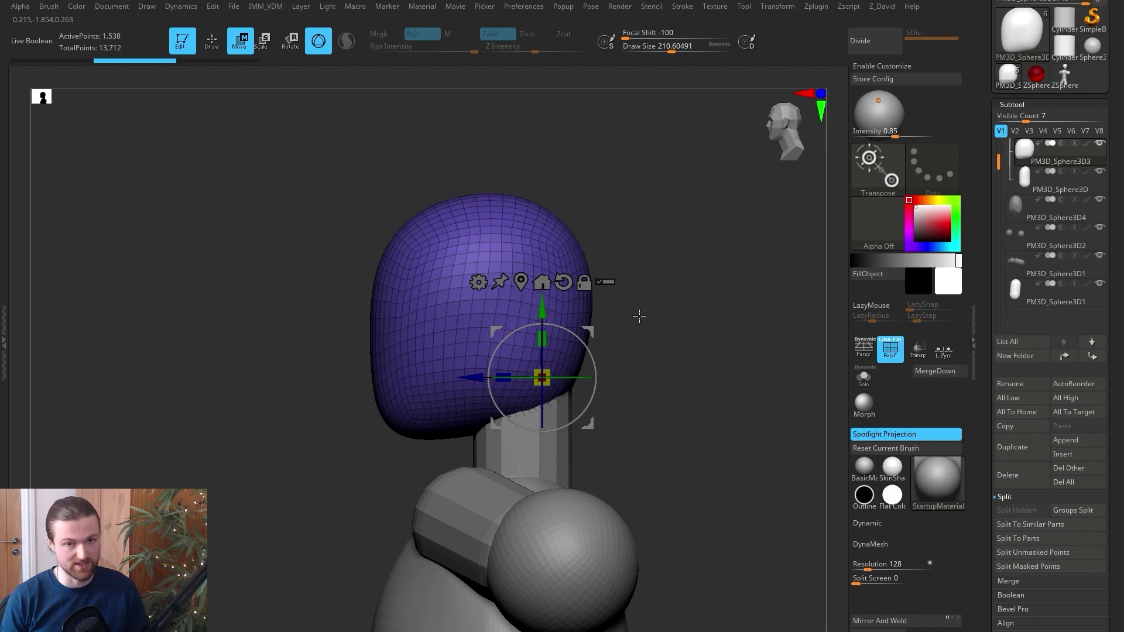
mouse_move(576, 336)
mouse_down()
mouse_move(590, 354)
mouse_move(577, 337)
mouse_up()
Step: Try rotating the head and neck together around the repositioned gizmo with Transpose Set, and return to Draw mode
click(1085, 143)
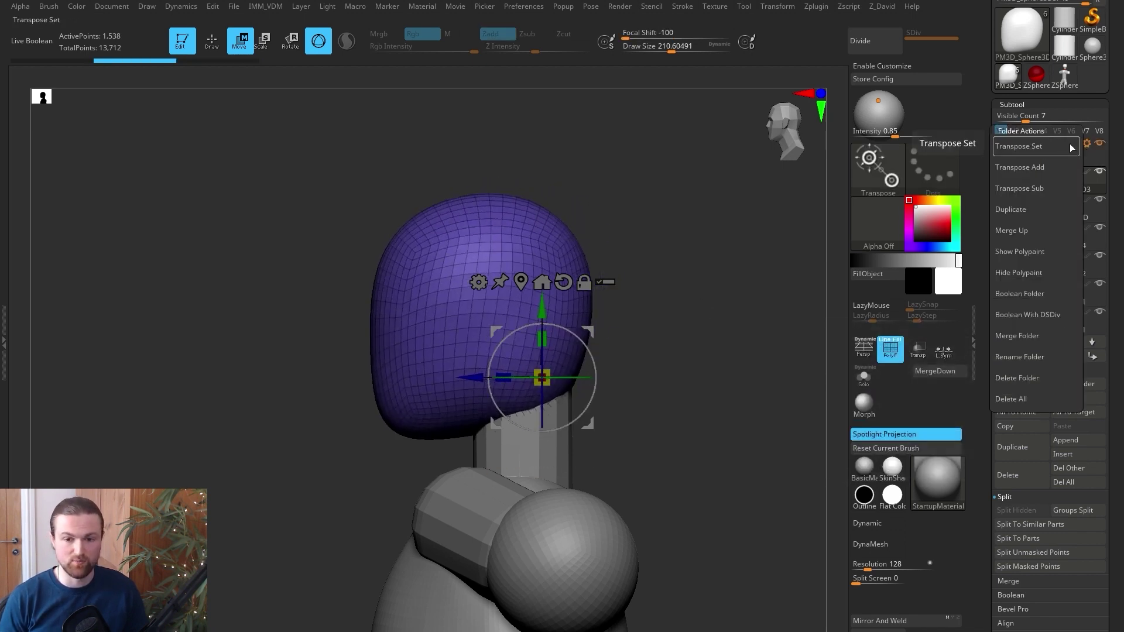
click(1045, 151)
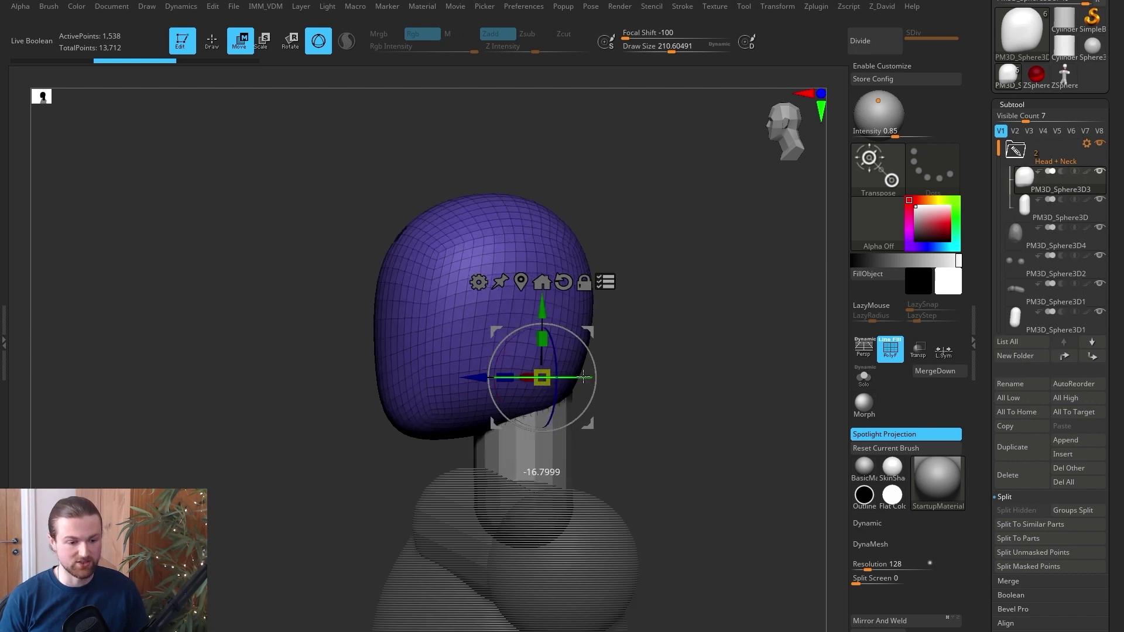
alt+drag(595, 330, 655, 430)
key(q)
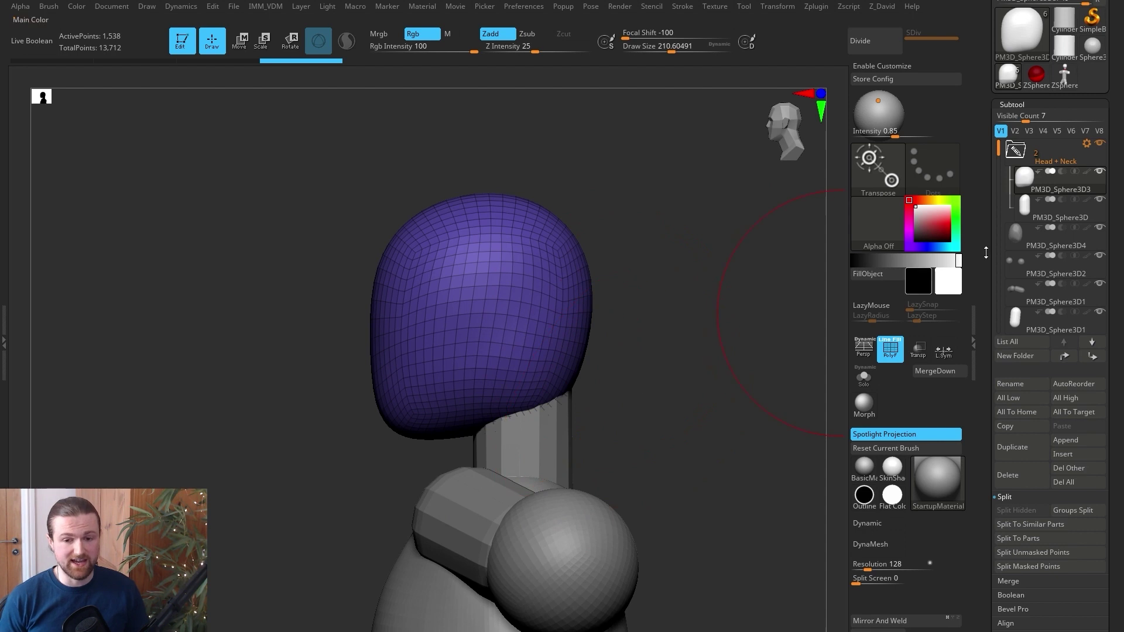
Step: Merge the head subtool down into the neck with MergeDown
click(1028, 206)
alt+click(524, 259)
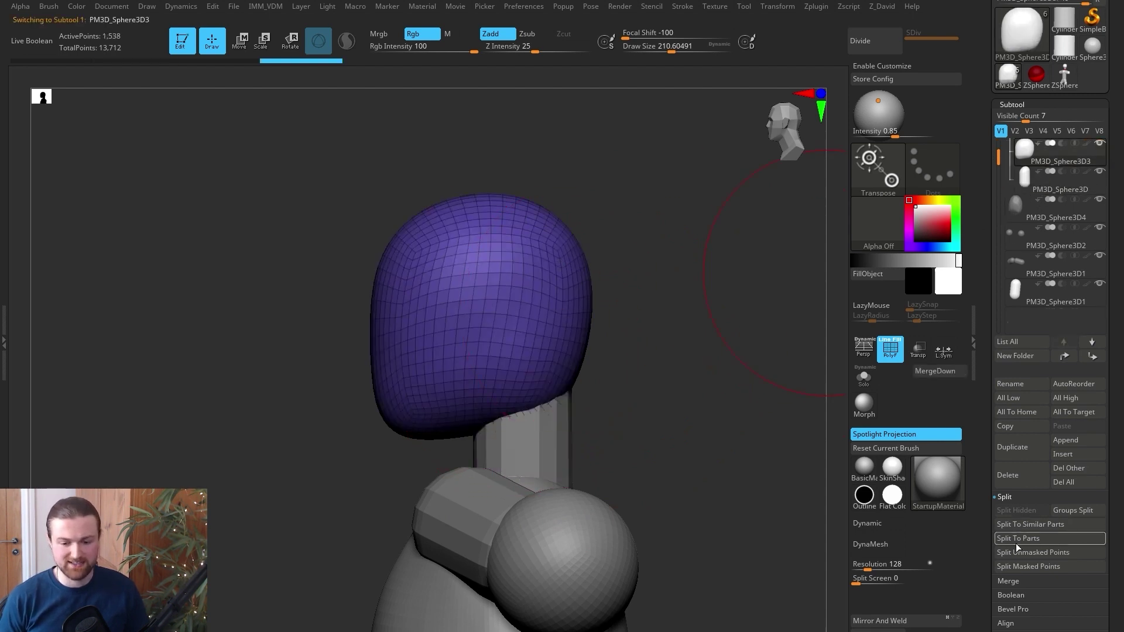
click(1008, 581)
click(1017, 524)
click(912, 548)
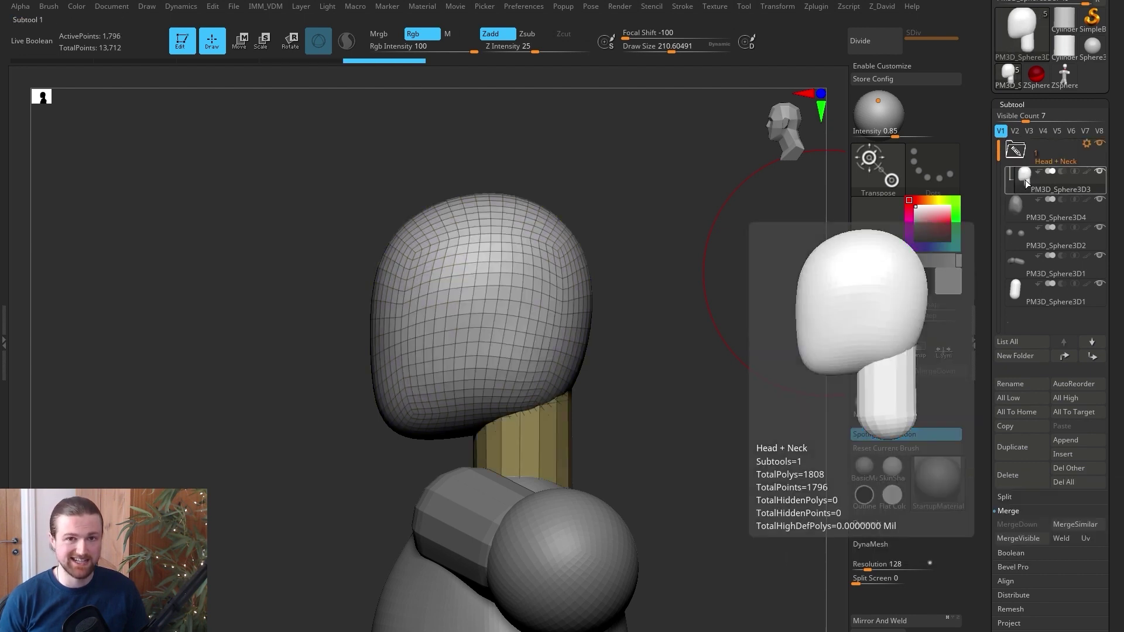
Step: Reshape the front of the merged head at the chin and forehead in side view with the Move brush
key(b)
key(m)
key(v)
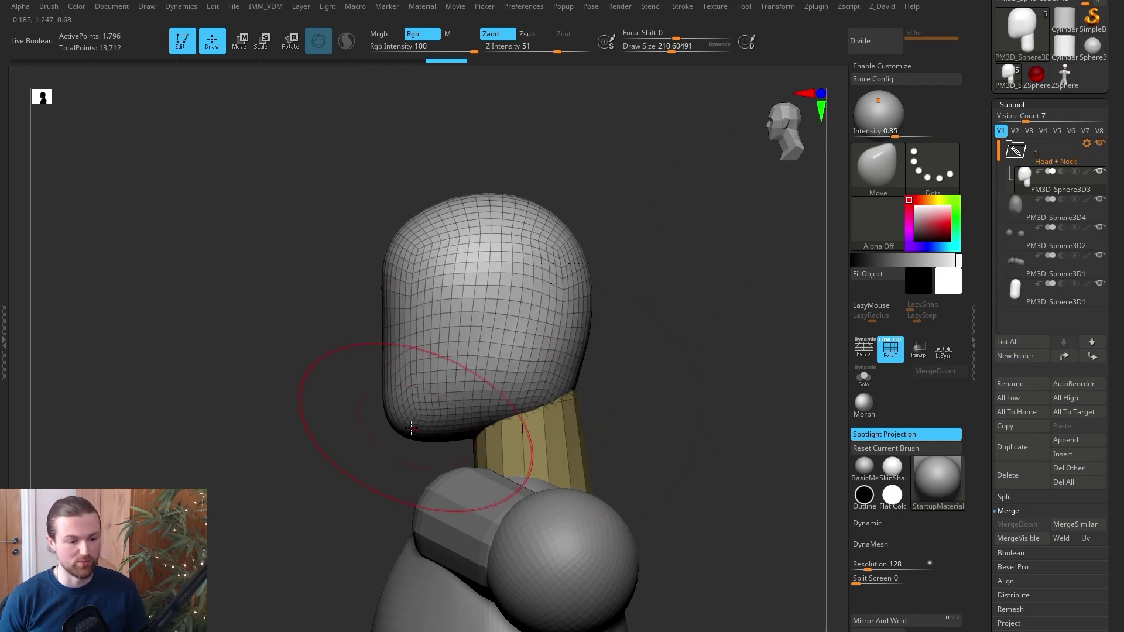
drag(411, 427, 412, 415)
drag(398, 253, 410, 247)
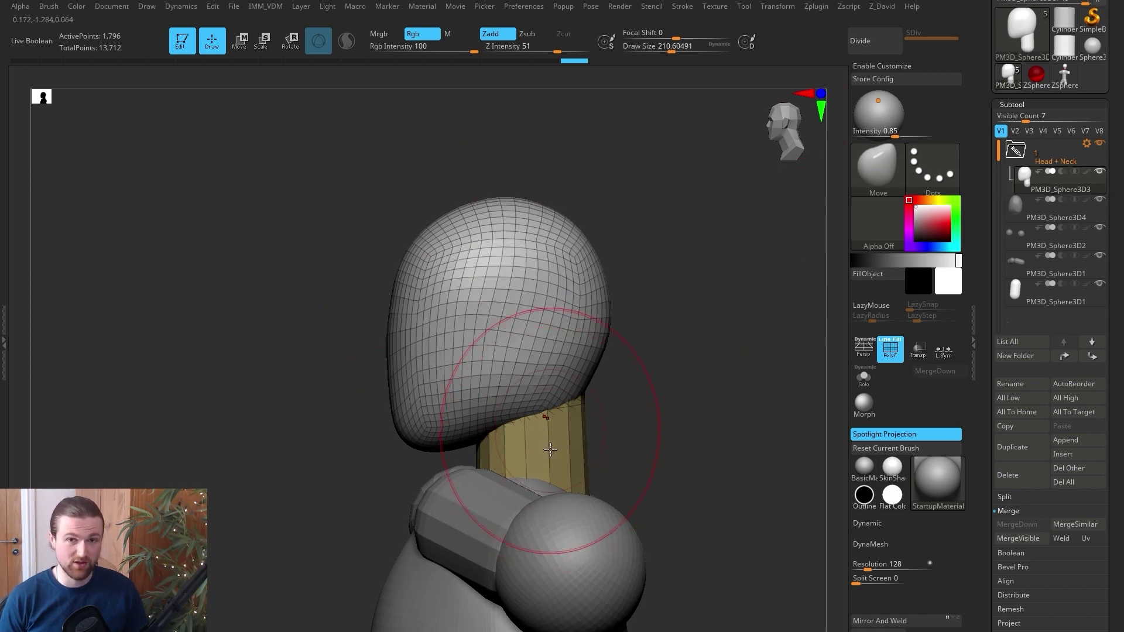
Step: Try pulling the lower back of the head outward with the Move Topological brush, leaving the neck in place
drag(647, 392, 565, 412)
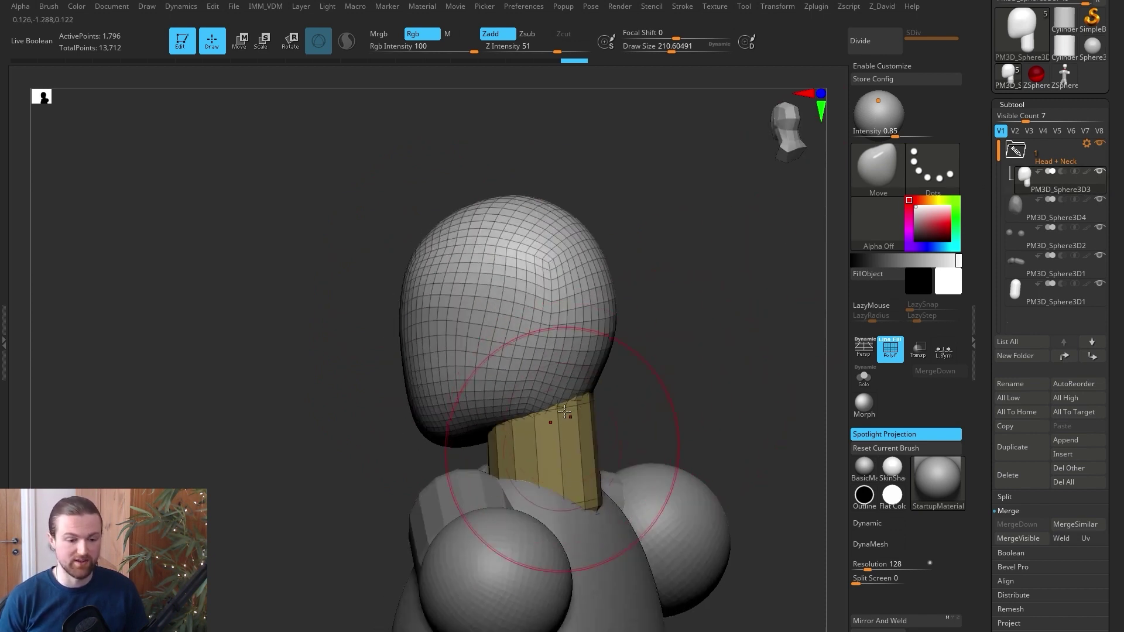
drag(703, 366, 791, 345)
key(shift)
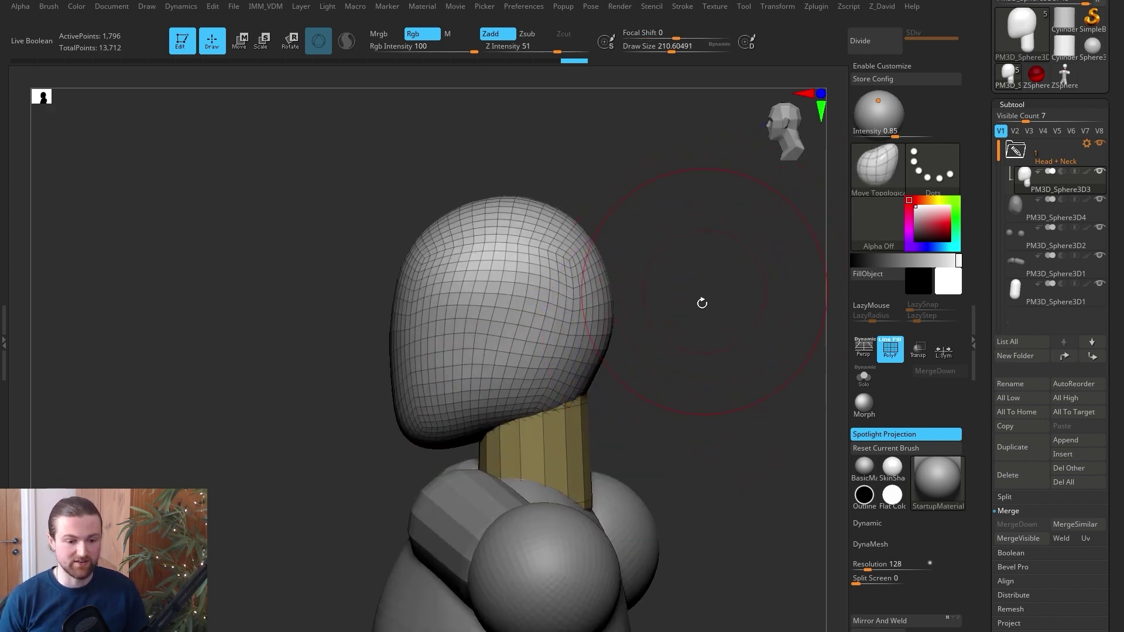
drag(700, 306, 579, 328)
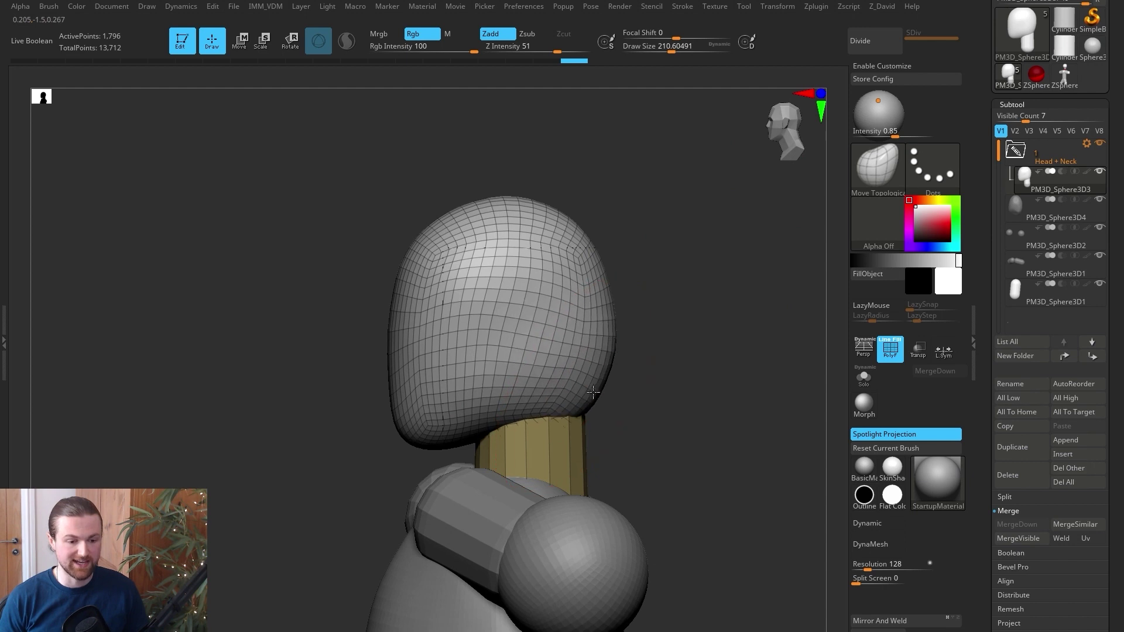
mouse_move(588, 391)
mouse_down()
mouse_move(578, 366)
mouse_move(589, 392)
mouse_move(651, 357)
mouse_up()
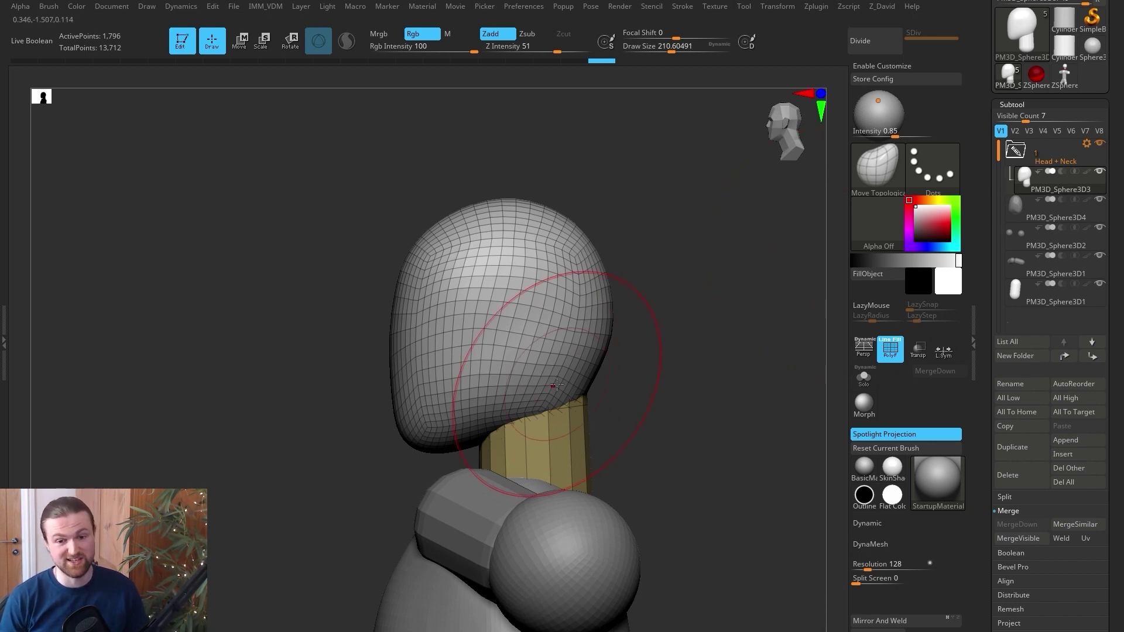
Step: Switch to the ZSphere figure and try rotating its neck and head in side view
click(1064, 75)
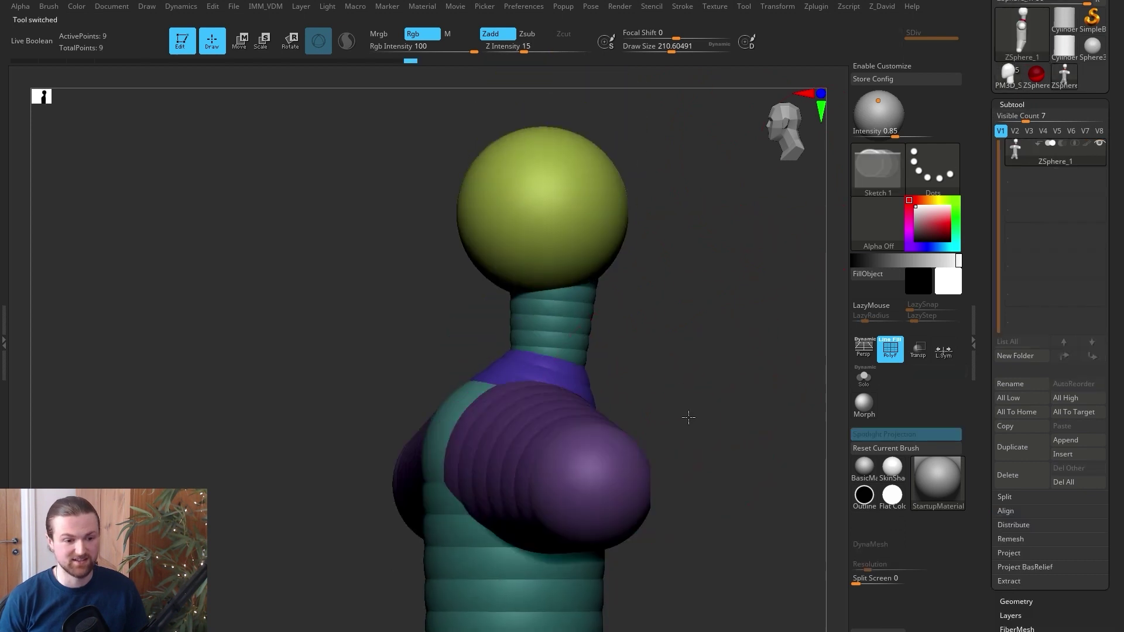
drag(700, 416, 738, 409)
mouse_move(675, 296)
alt+mouse_down()
mouse_move(648, 328)
mouse_move(630, 322)
alt+mouse_up()
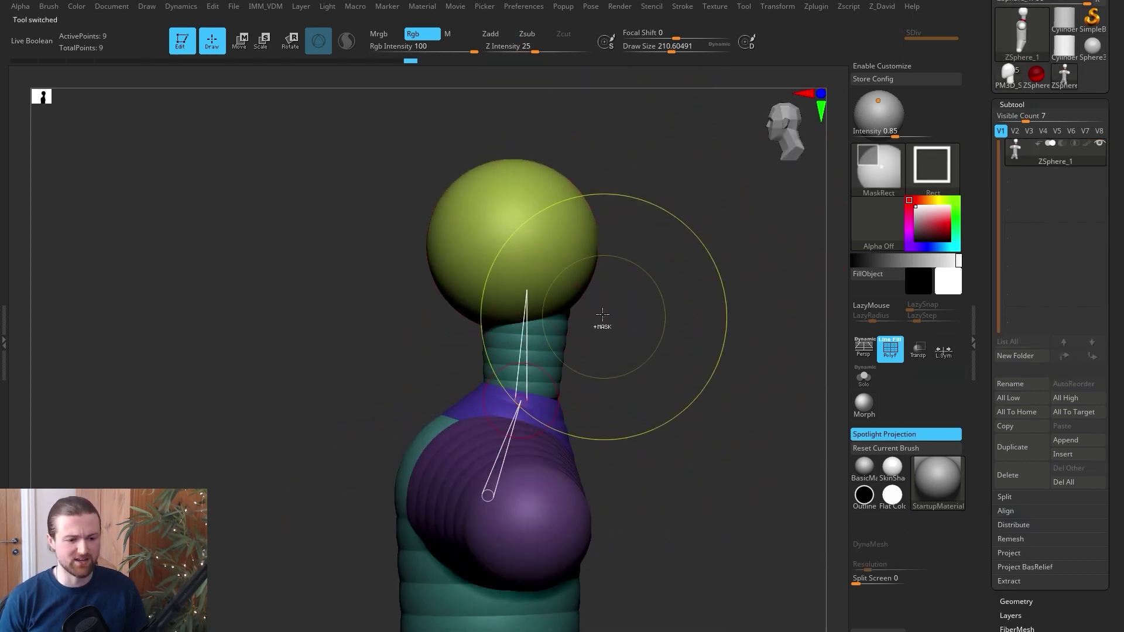
key(e)
key(r)
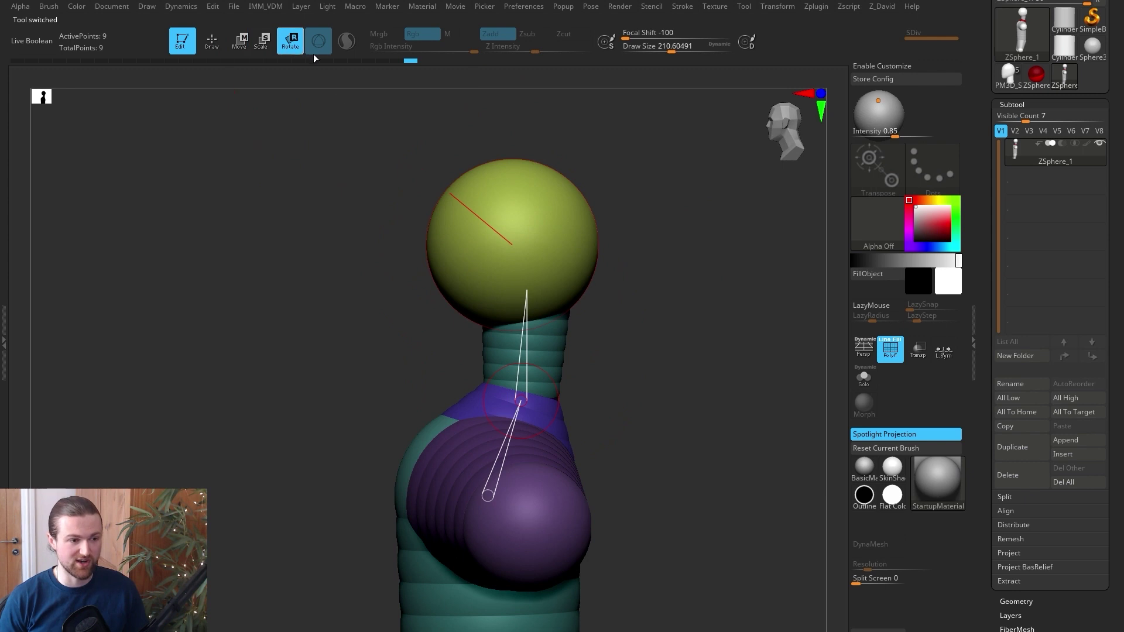
drag(535, 367, 551, 340)
key(ctrl+z)
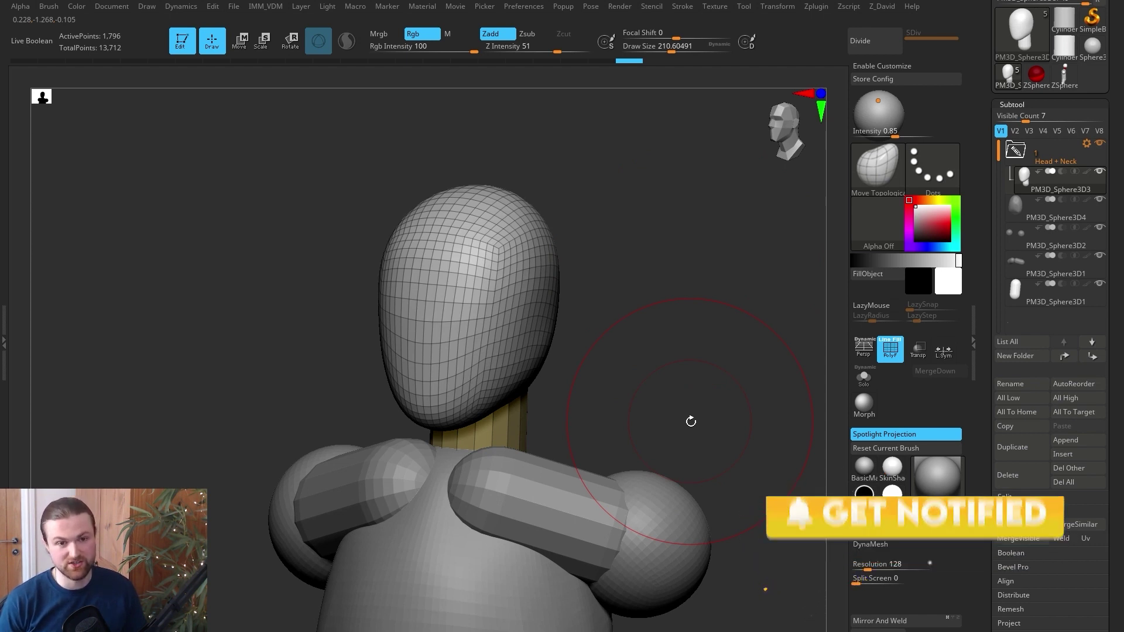
Step: Switch the active subtool to the shoulder cylinders and back to the merged head and neck
alt+drag(634, 396, 646, 408)
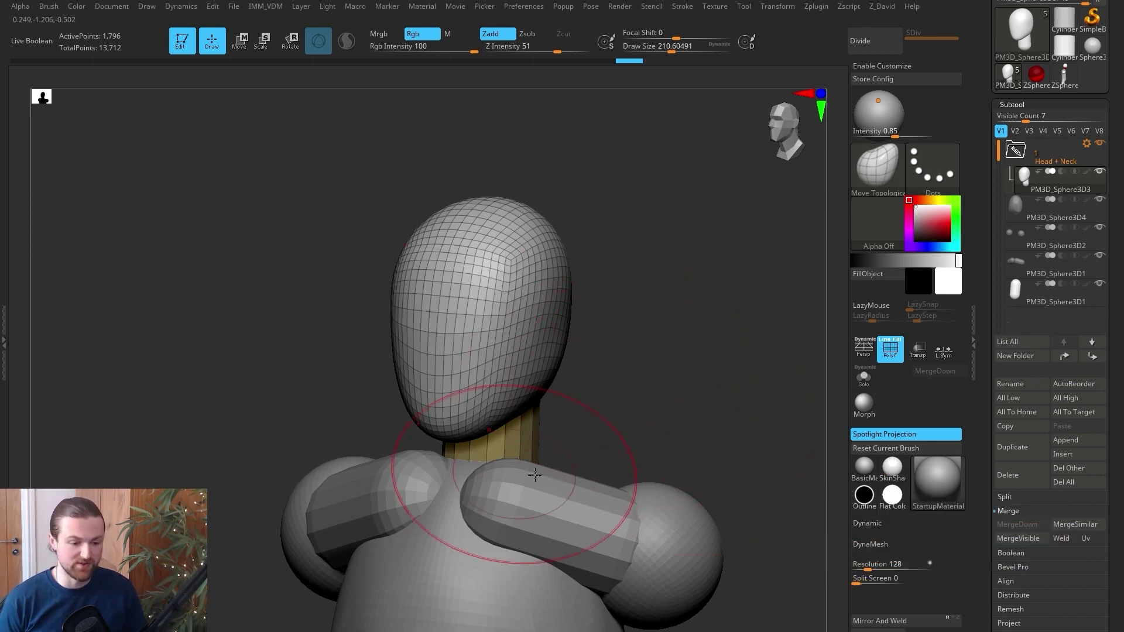
alt+click(552, 485)
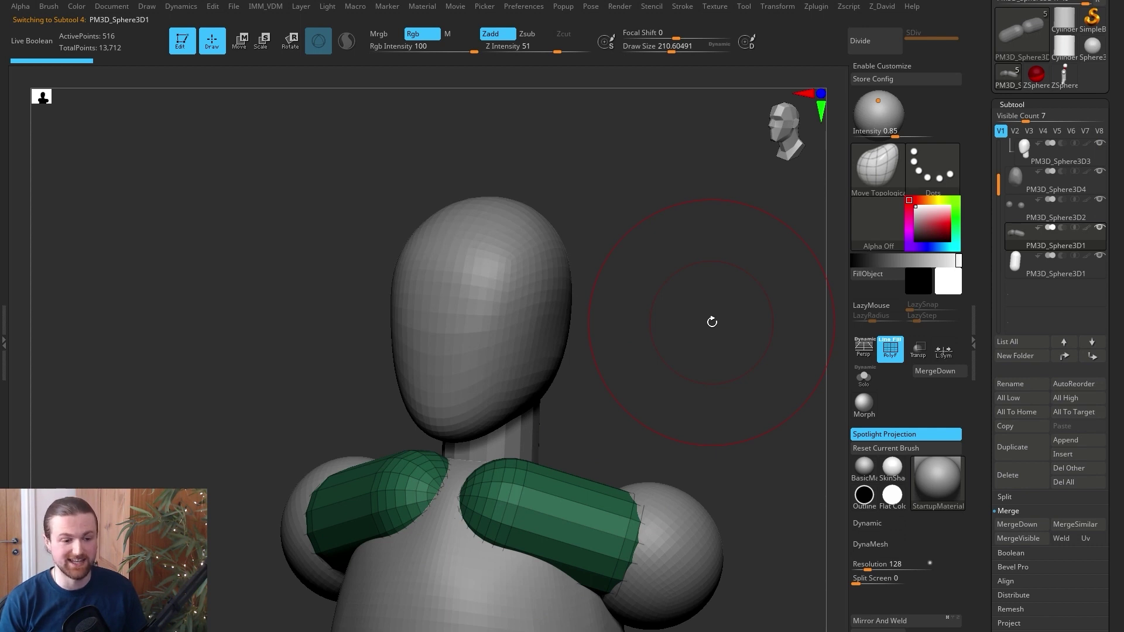
alt+click(474, 371)
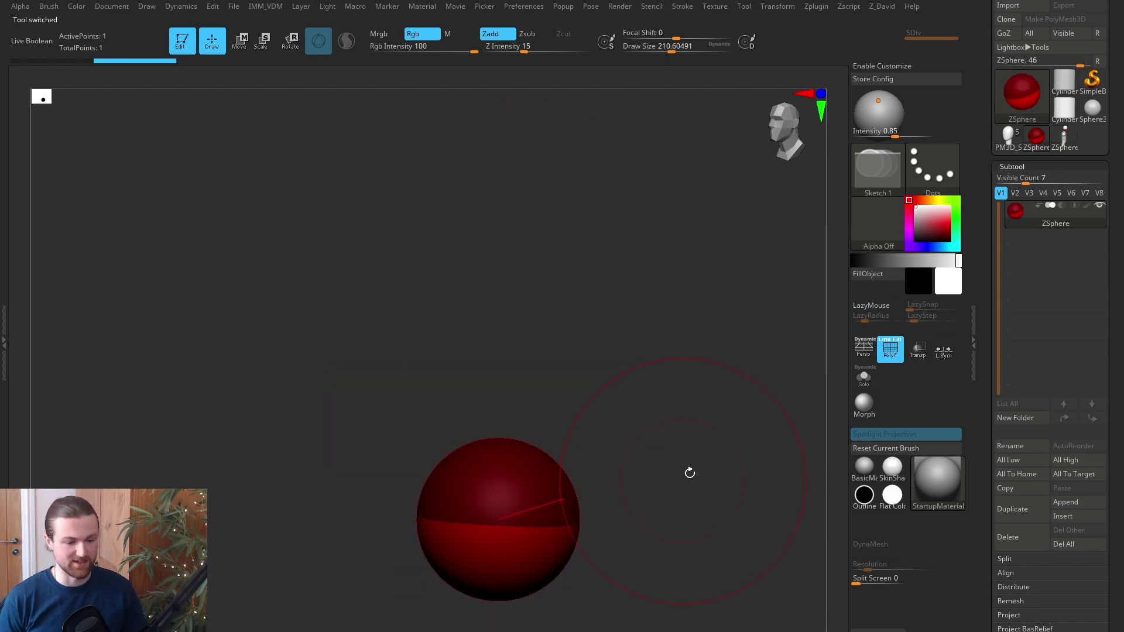
Step: Build a capsule from the single ZSphere by adding a second one above it and enlarging that to match the base
drag(690, 471, 543, 463)
key(w)
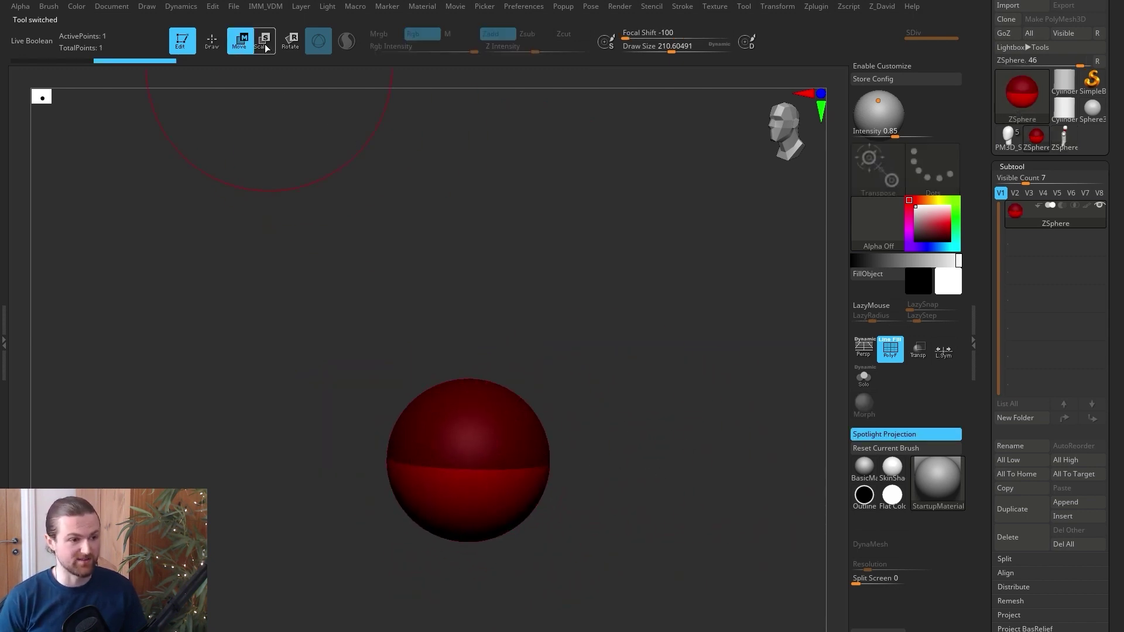
click(214, 50)
drag(475, 388, 511, 195)
key(w)
alt+drag(574, 271, 559, 316)
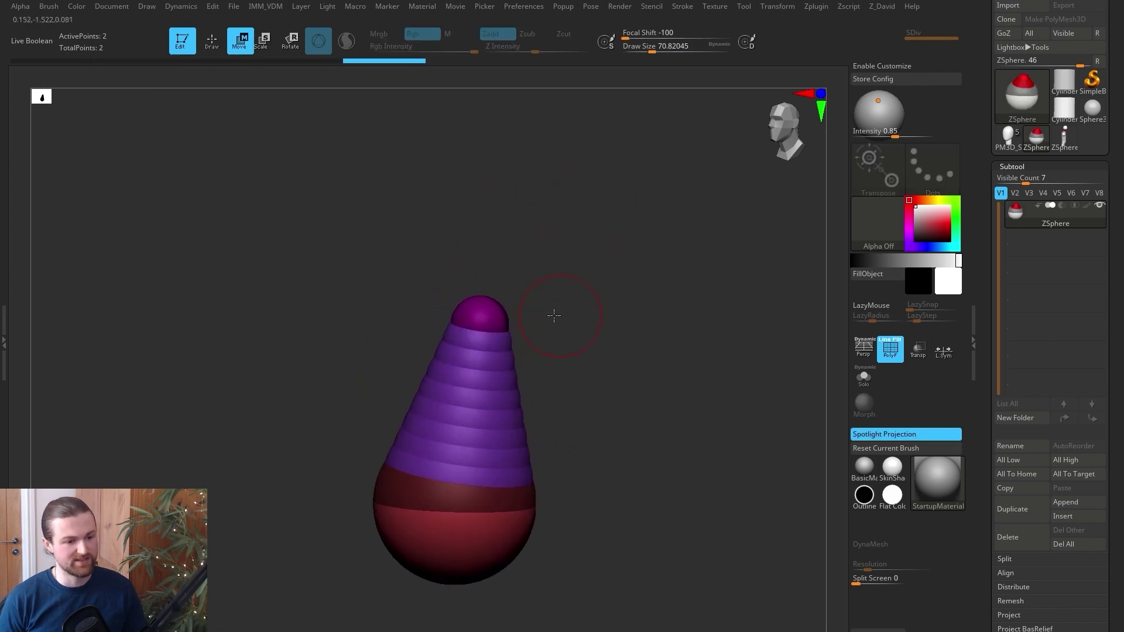
click(262, 41)
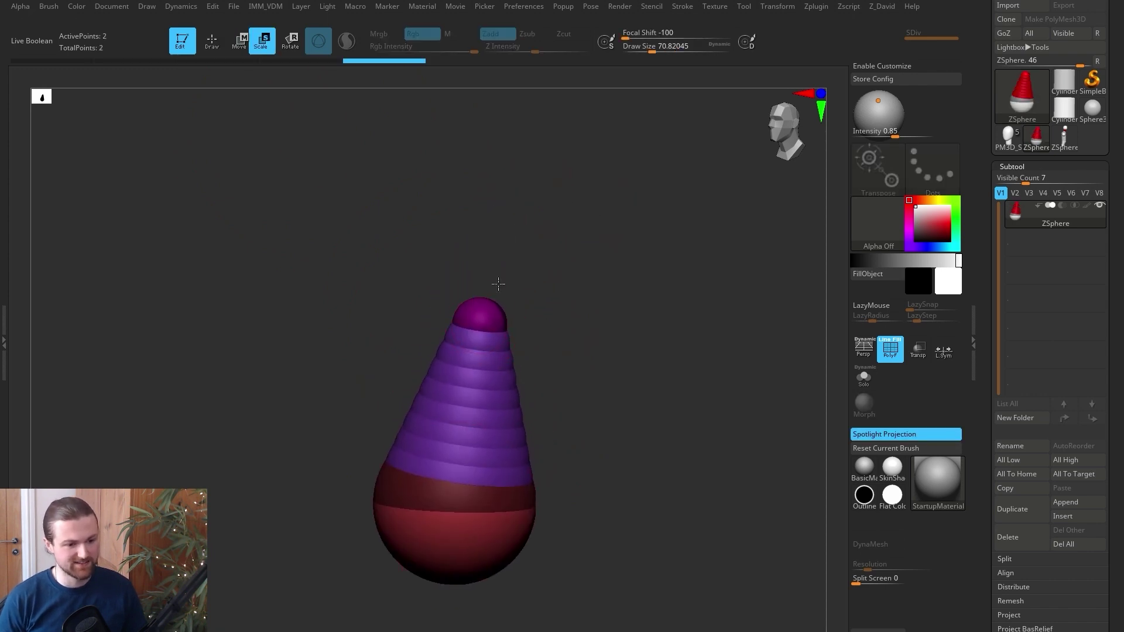
drag(483, 316, 454, 491)
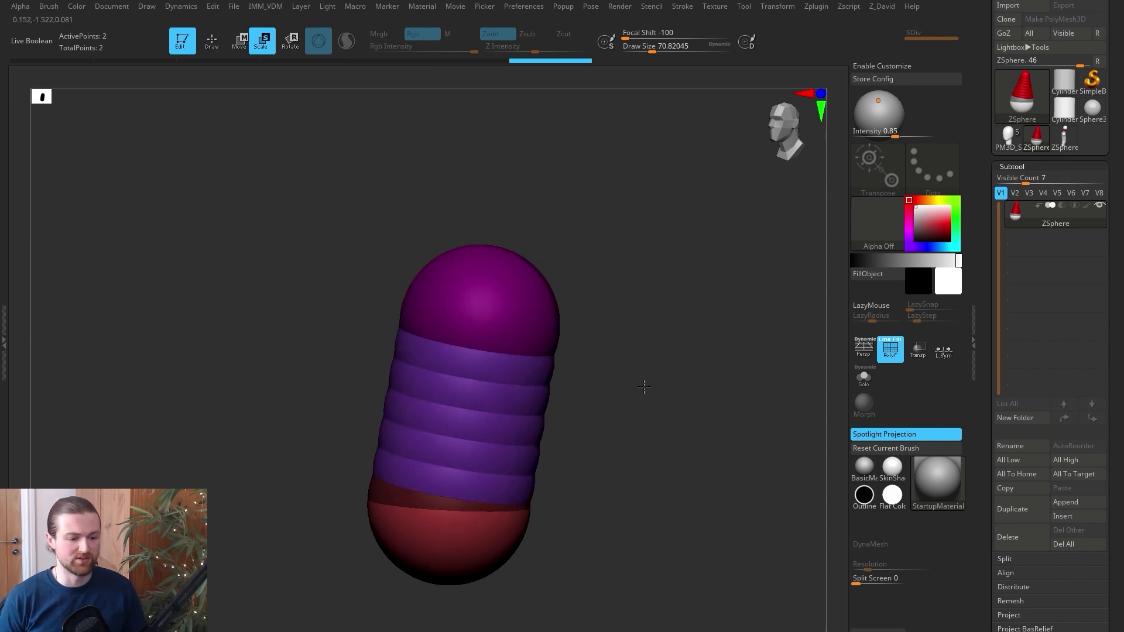
Step: Extend the ZSphere capsule into a bent chain by adding a third and fourth ZSphere and moving each outward
drag(480, 325, 546, 377)
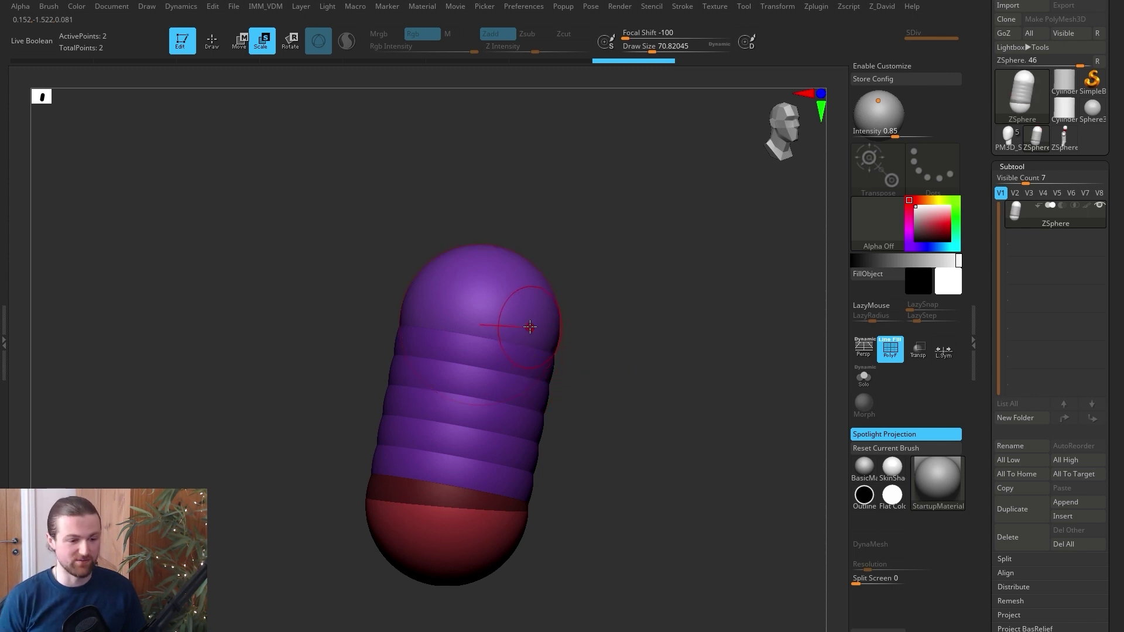
drag(617, 374, 556, 376)
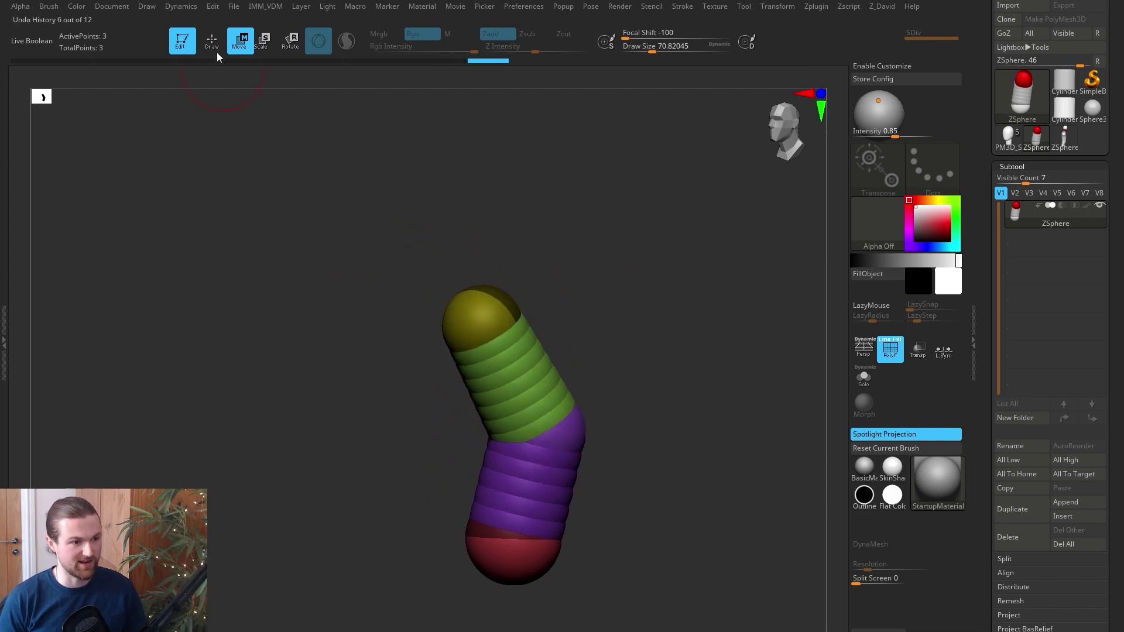
click(213, 51)
mouse_move(447, 294)
mouse_down()
mouse_move(439, 255)
mouse_move(411, 294)
mouse_move(377, 307)
mouse_up()
click(239, 44)
drag(419, 350, 410, 293)
key(ctrl+shift+z)
key(ctrl+shift+z)
key(ctrl+shift+z)
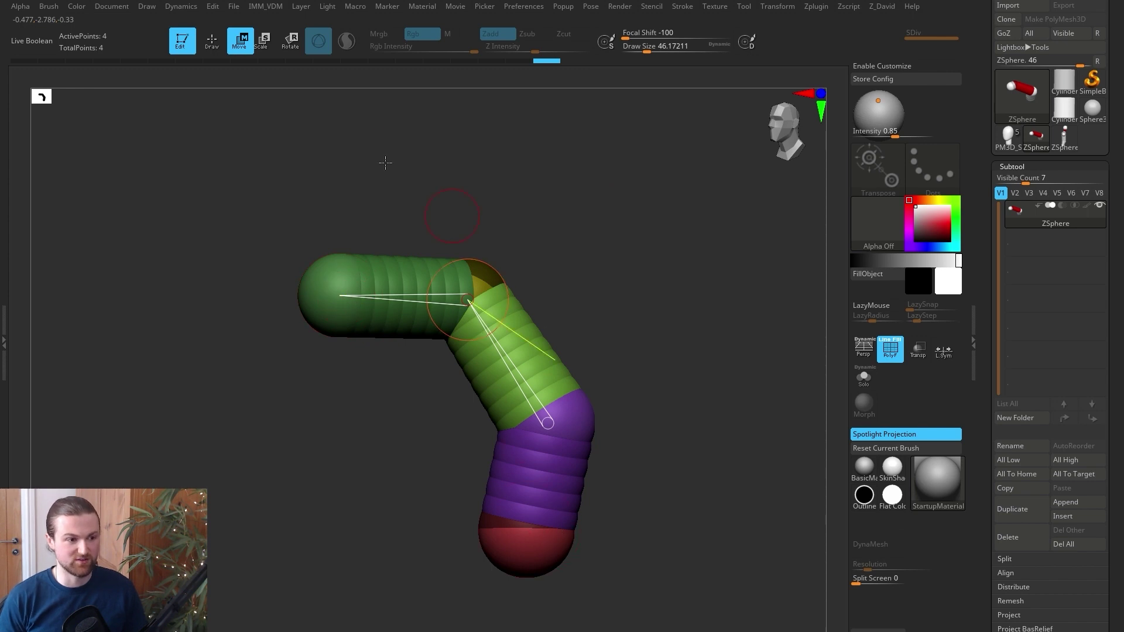
Step: Insert an extra ZSphere into each of the two upper chain segments and move it outward to round the bend
click(516, 367)
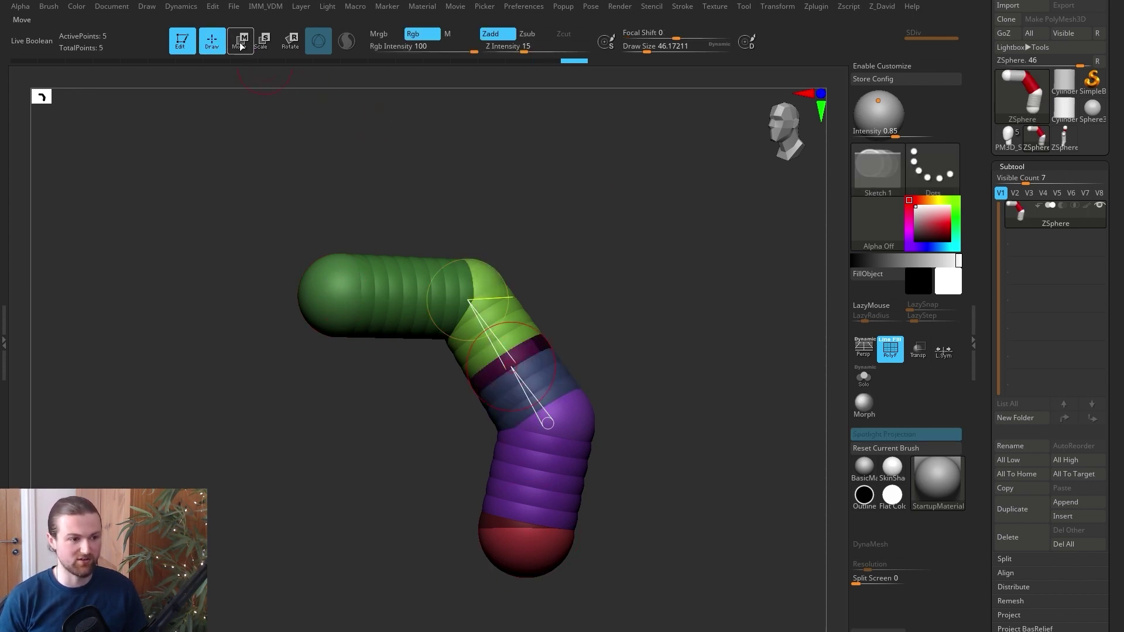
drag(520, 370, 532, 352)
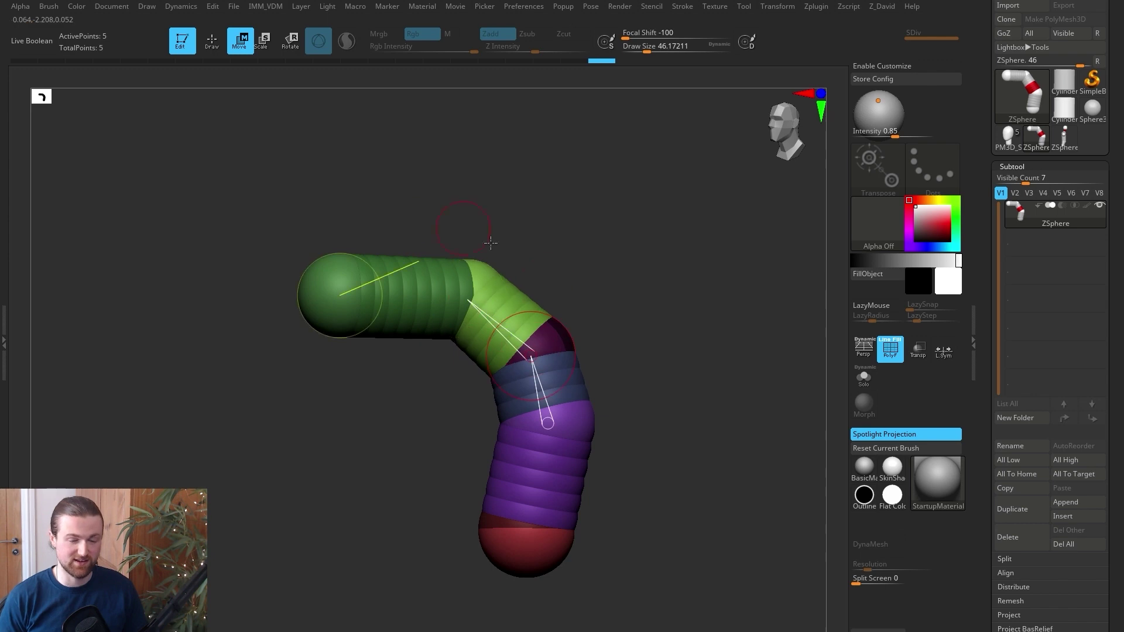
key(q)
click(414, 296)
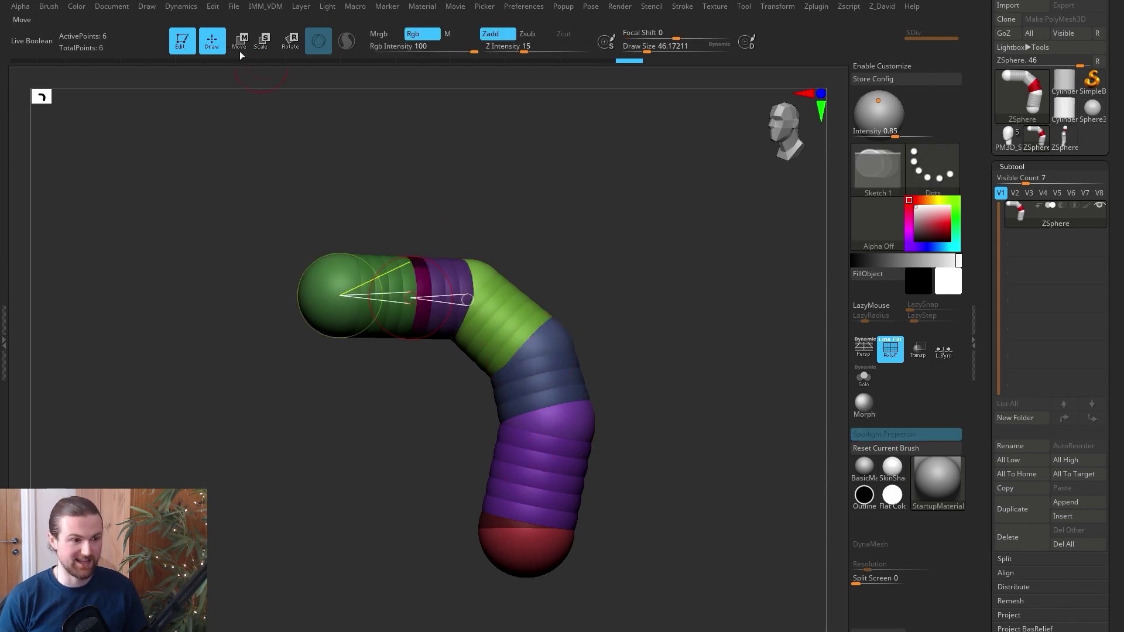
click(243, 50)
drag(415, 297, 416, 283)
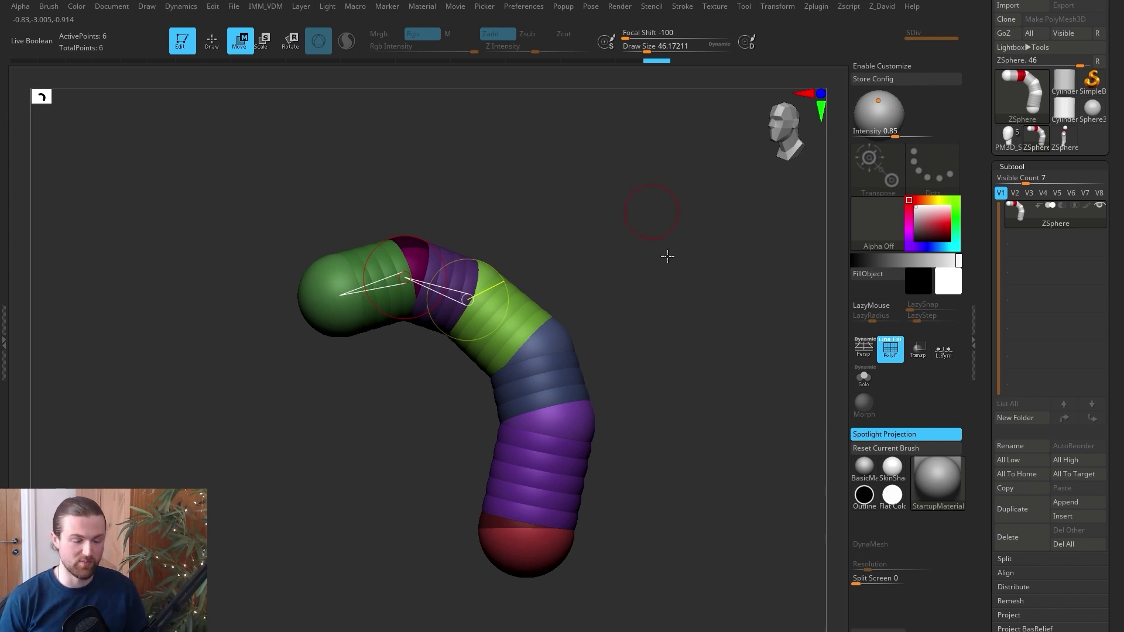
Step: Try moving the chain's middle joint outward to sharpen its bend
drag(682, 263, 664, 314)
drag(572, 283, 592, 273)
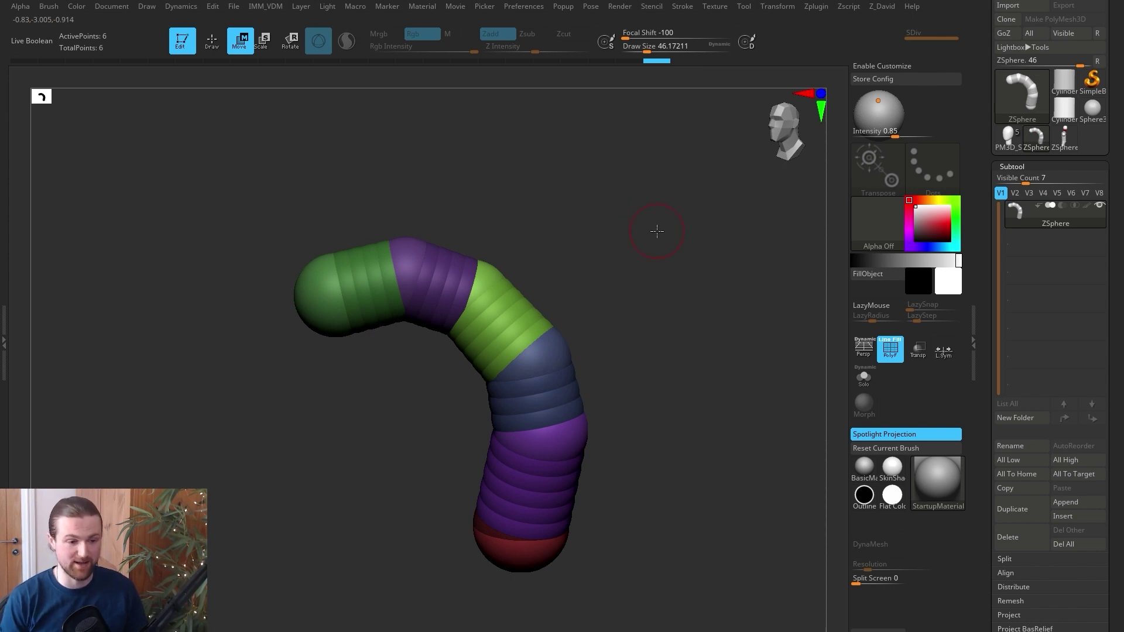
drag(541, 361, 604, 392)
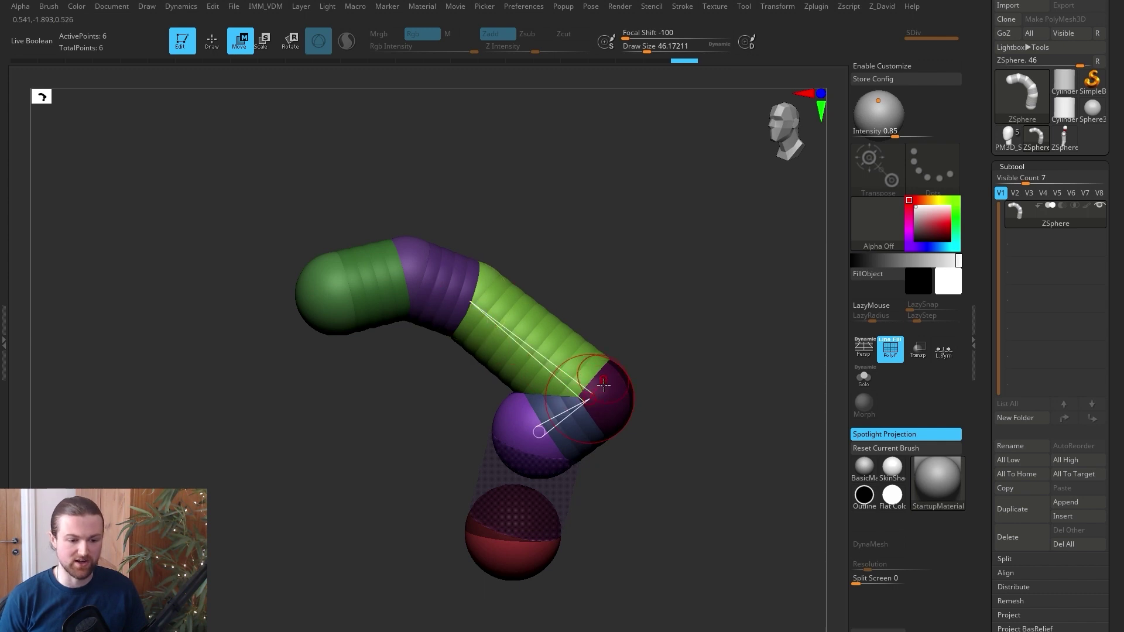
drag(580, 472, 606, 468)
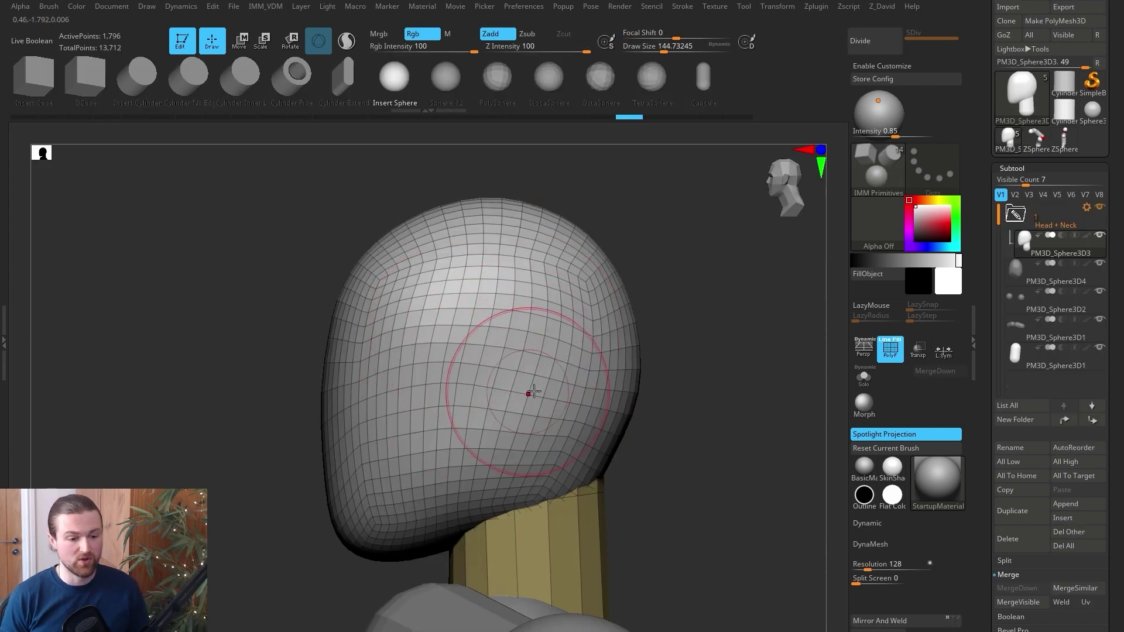
Step: Insert a sphere on the side of the head and stretch it vertically with the Move brush to start the ear
mouse_move(519, 390)
mouse_down()
mouse_move(530, 411)
mouse_move(556, 374)
mouse_up()
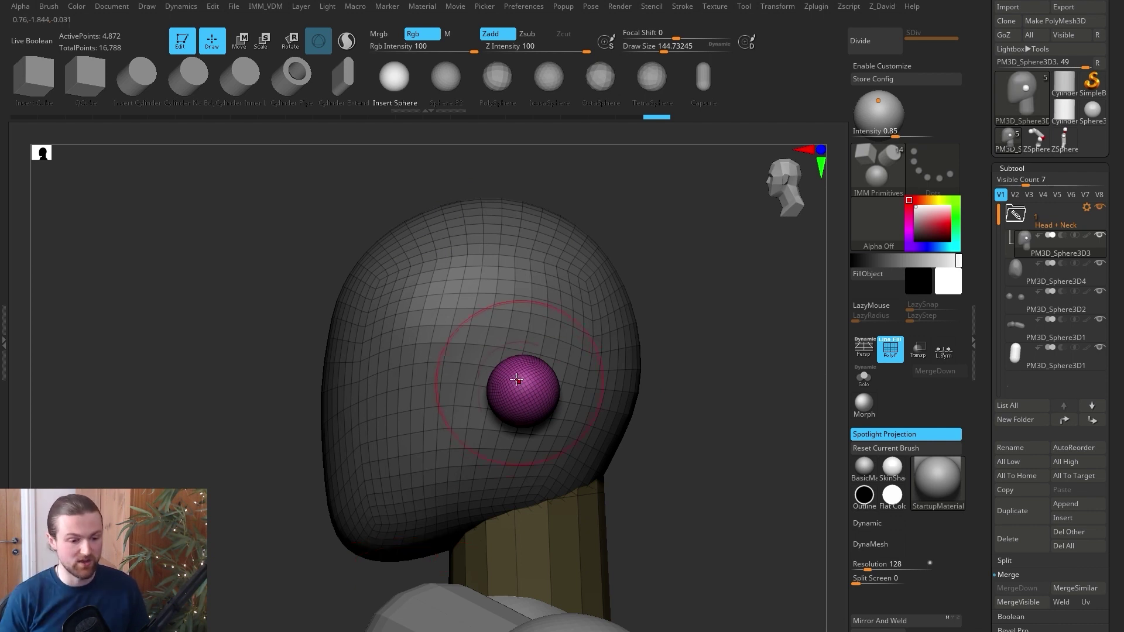
key(b)
key(m)
key(v)
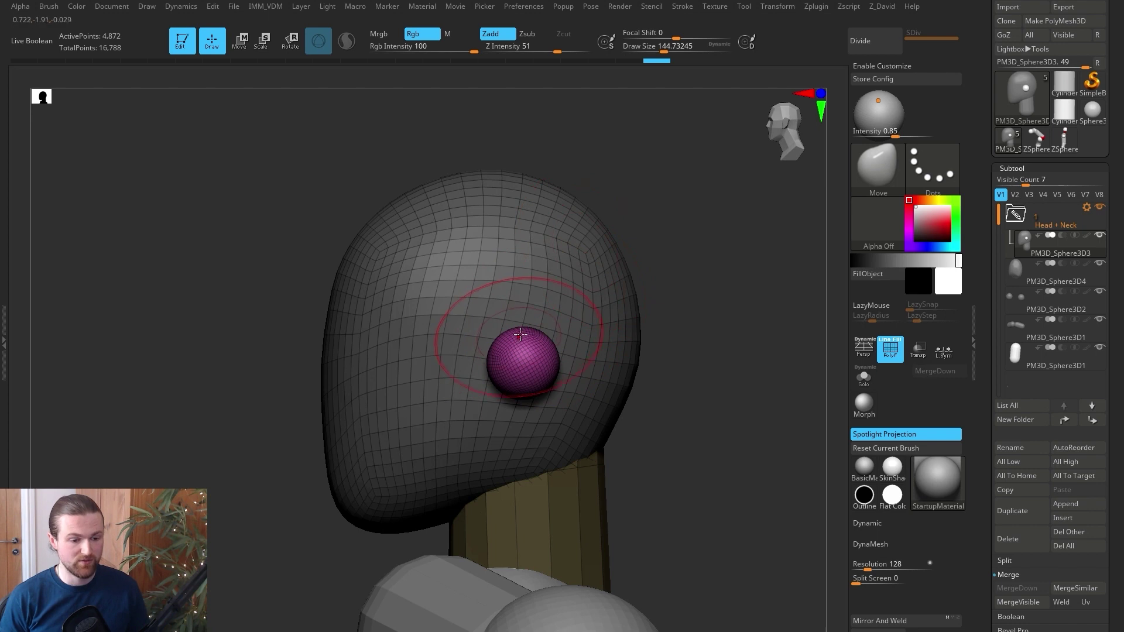
drag(522, 333, 533, 301)
drag(519, 381, 515, 401)
drag(548, 365, 557, 366)
mouse_move(529, 324)
mouse_down()
mouse_move(533, 314)
mouse_move(514, 343)
mouse_move(532, 355)
mouse_up()
Step: Shift the ear shapes inward against the sides of the head in front view
shift+drag(661, 345, 750, 341)
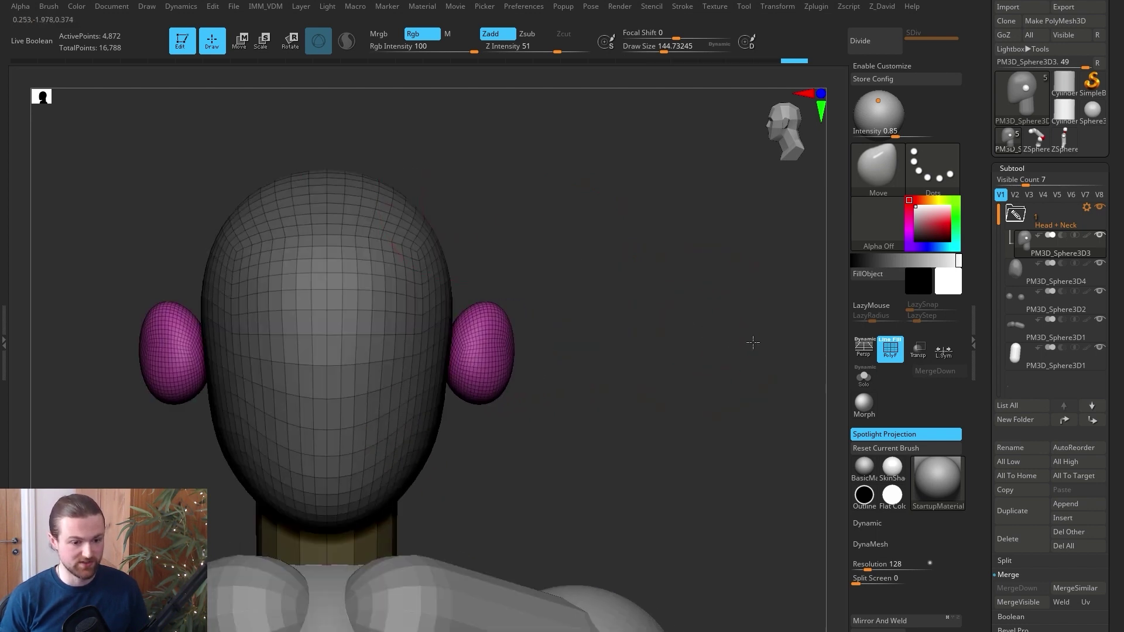
click(243, 53)
drag(489, 322, 465, 320)
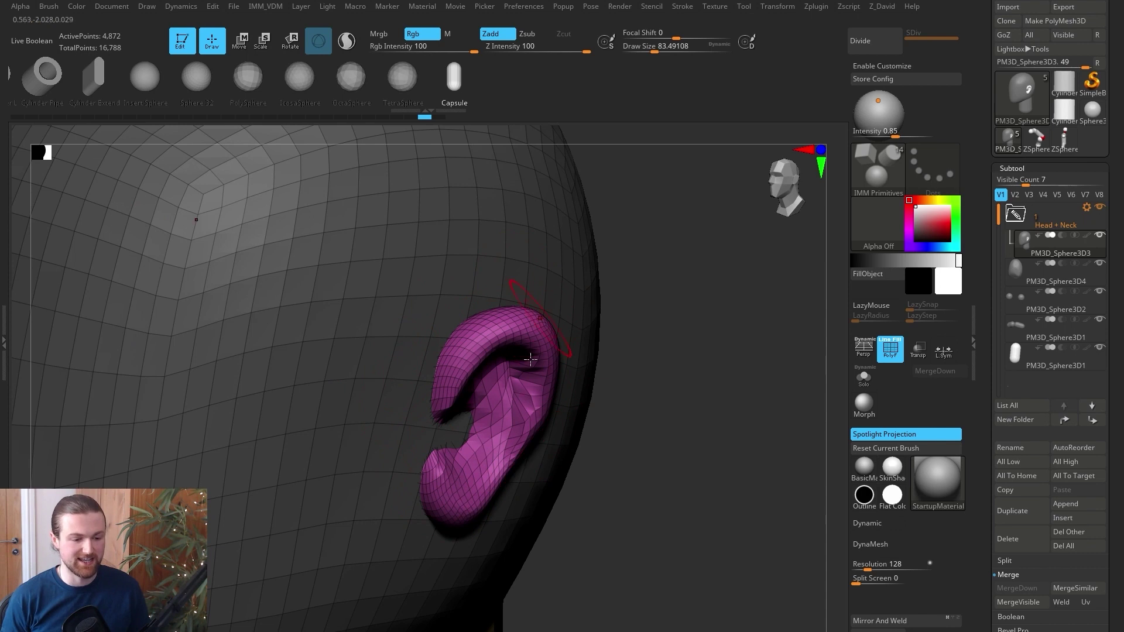
Step: Insert an IcosaSphere inside the ear and stretch it into a narrow, curved vertical form with the Move brush
click(301, 83)
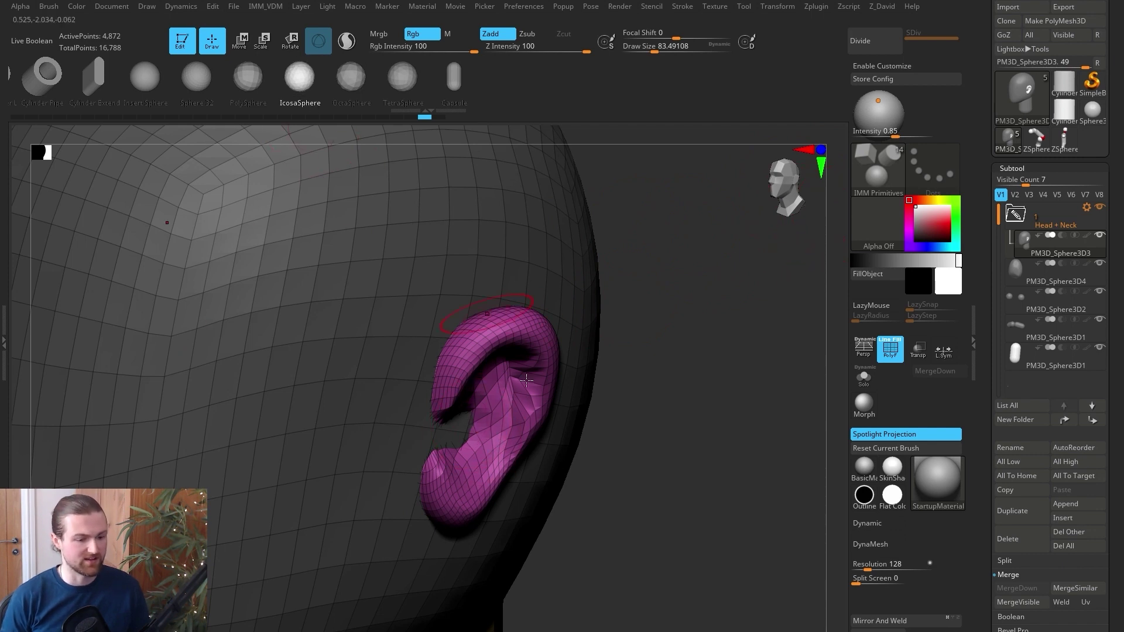
drag(484, 430, 493, 462)
drag(675, 480, 614, 480)
key(b)
key(m)
key(v)
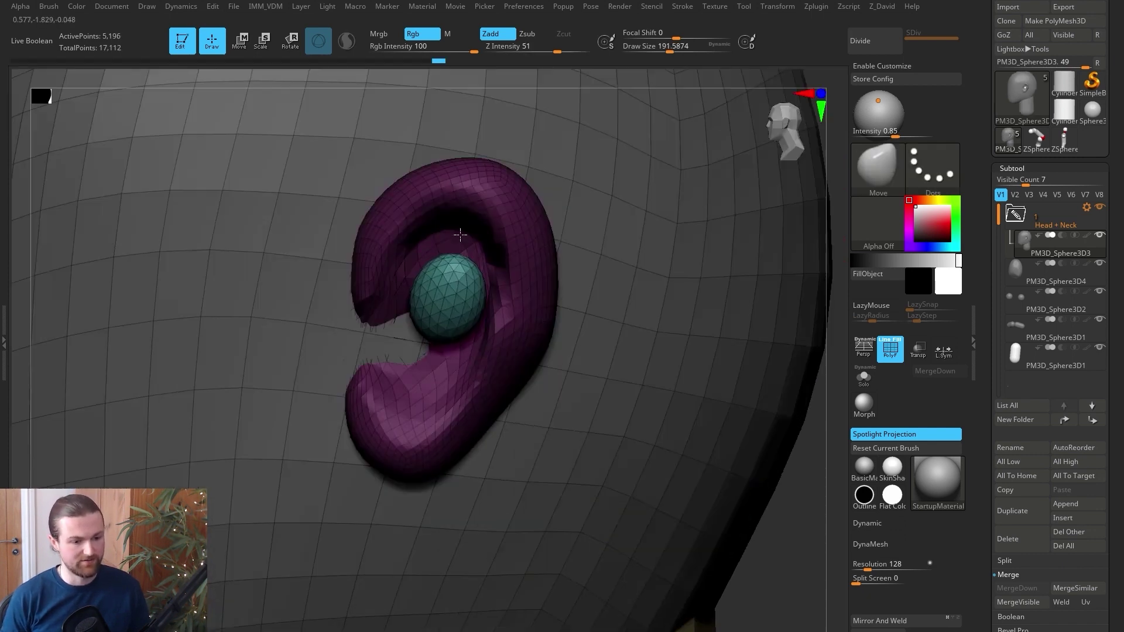
drag(449, 317, 443, 401)
mouse_move(448, 351)
mouse_down()
mouse_move(436, 319)
mouse_move(445, 287)
mouse_up()
mouse_move(401, 316)
mouse_down()
mouse_move(436, 330)
mouse_move(448, 295)
mouse_up()
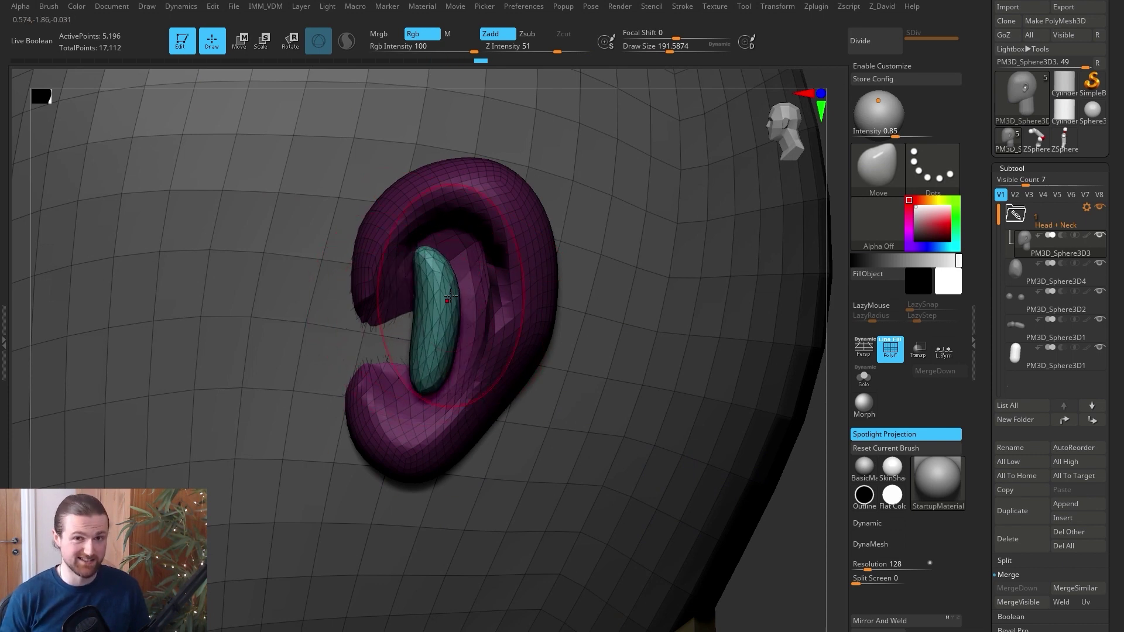
drag(439, 363, 468, 354)
Step: Tuck the inner ear piece into the ear and curve its upper end forward with the Move brush
drag(806, 550, 937, 549)
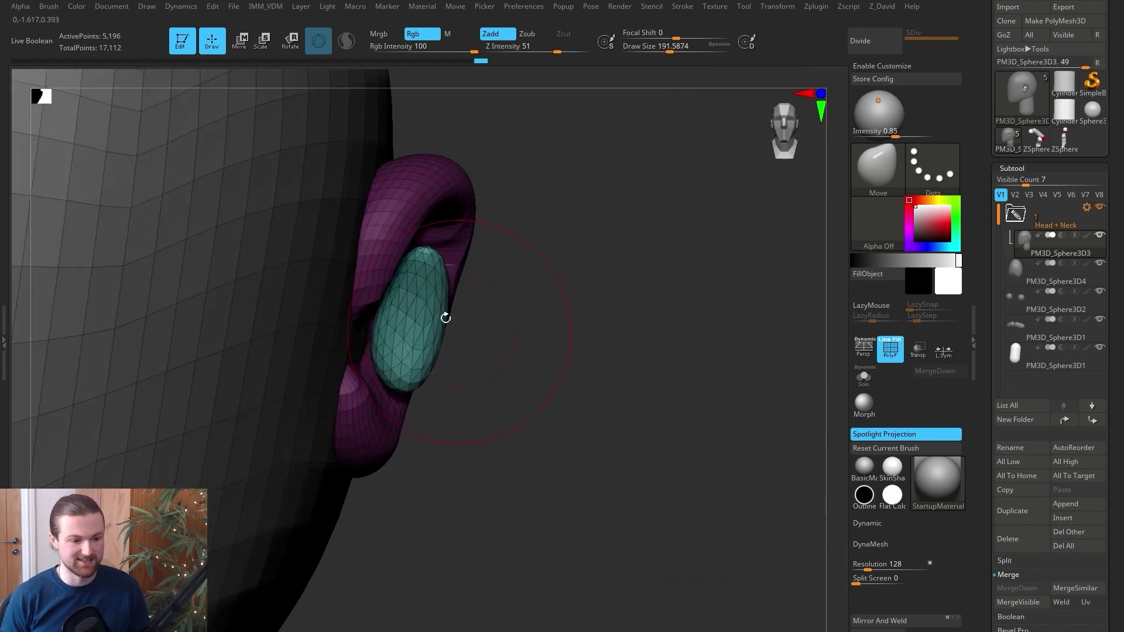
mouse_move(437, 310)
mouse_down()
mouse_move(404, 326)
mouse_move(375, 363)
mouse_up()
mouse_move(503, 351)
mouse_down()
mouse_move(358, 350)
mouse_move(383, 385)
mouse_move(407, 302)
mouse_up()
drag(741, 499, 820, 495)
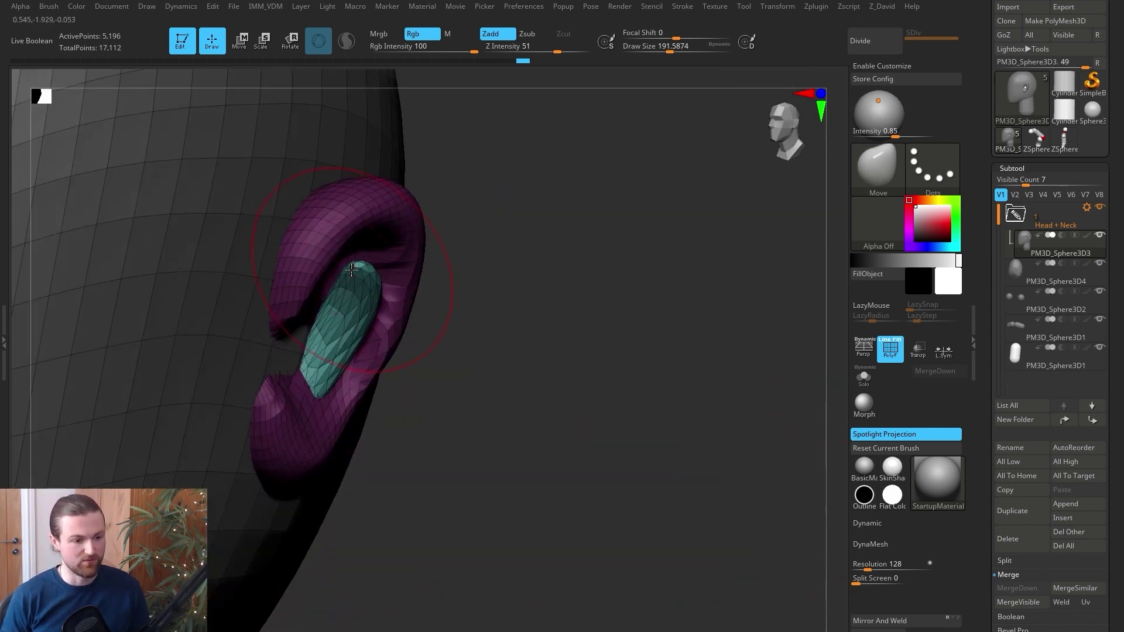
drag(352, 269, 335, 255)
drag(492, 233, 346, 230)
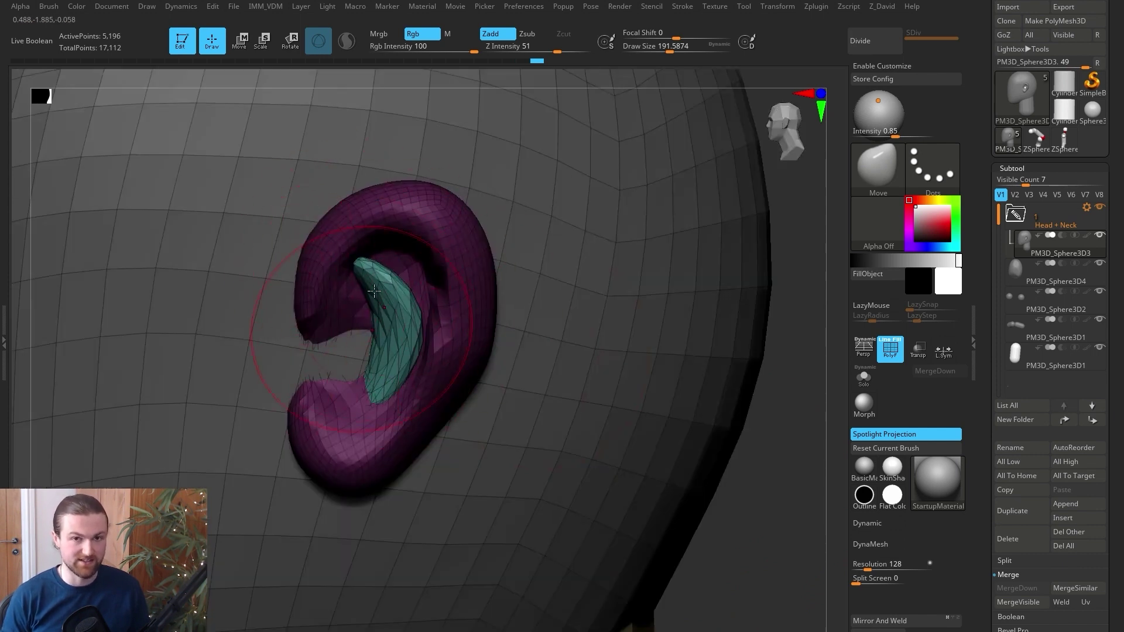
right_drag(383, 293, 651, 441)
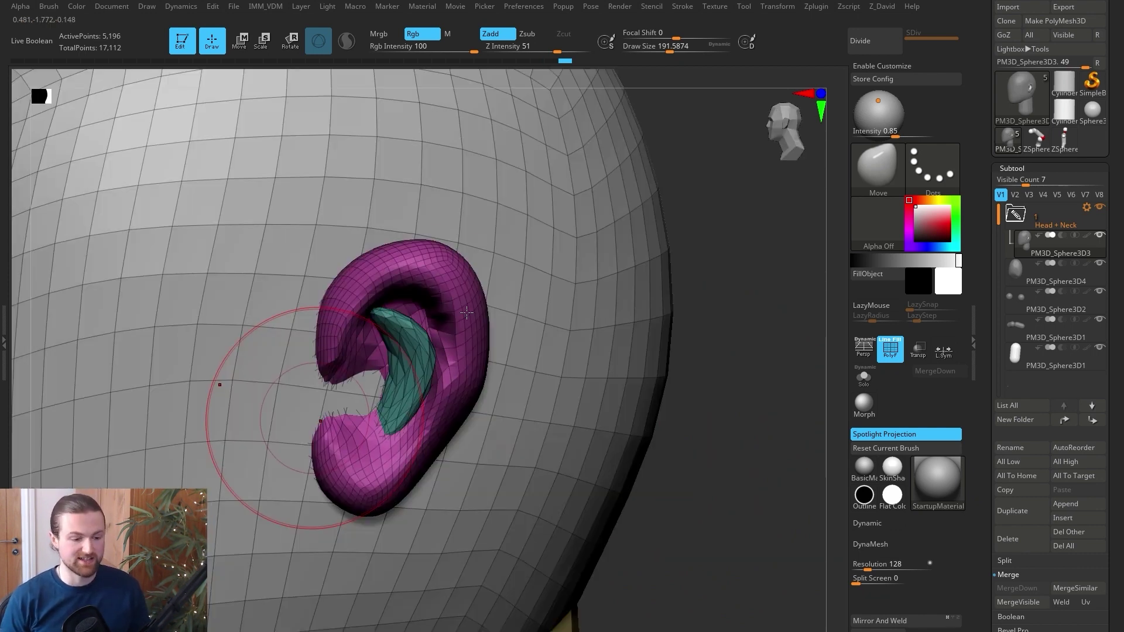
mouse_move(386, 319)
mouse_down()
mouse_move(376, 328)
mouse_move(419, 321)
mouse_up()
drag(440, 408, 440, 410)
drag(782, 302, 814, 303)
Step: Adjust the earlobe, outer rim and inner ear piece separately with the Move Topological brush
key(b)
key(m)
key(t)
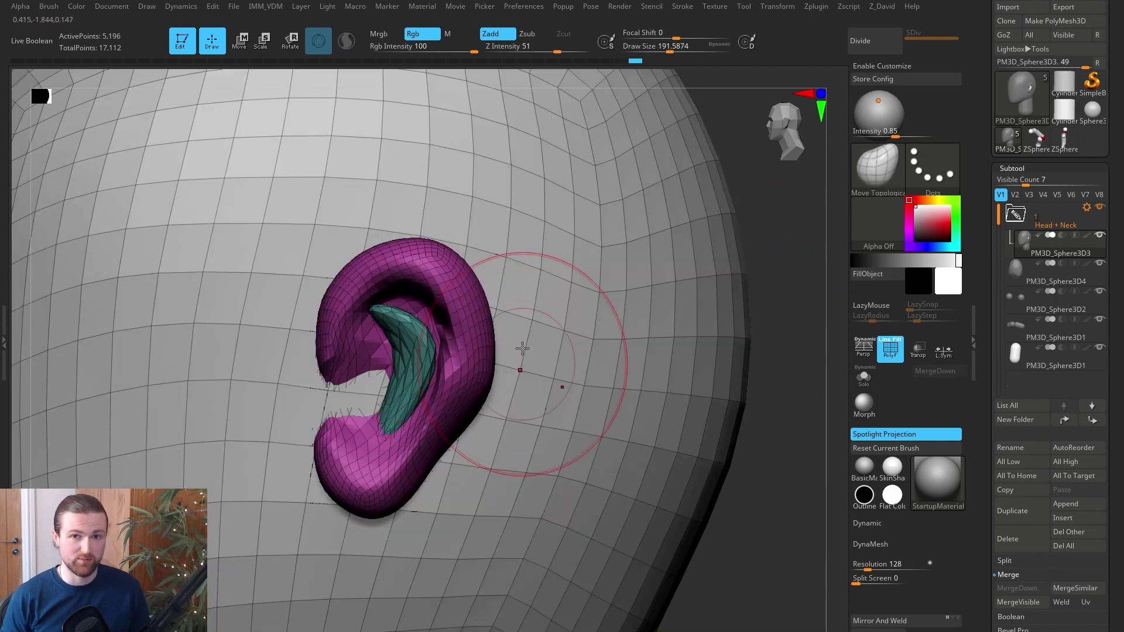
drag(354, 428, 356, 434)
drag(377, 506, 376, 500)
drag(446, 419, 440, 411)
drag(405, 376, 410, 372)
drag(393, 318, 387, 322)
mouse_move(756, 520)
alt+mouse_down()
mouse_move(726, 497)
mouse_move(746, 522)
alt+mouse_up()
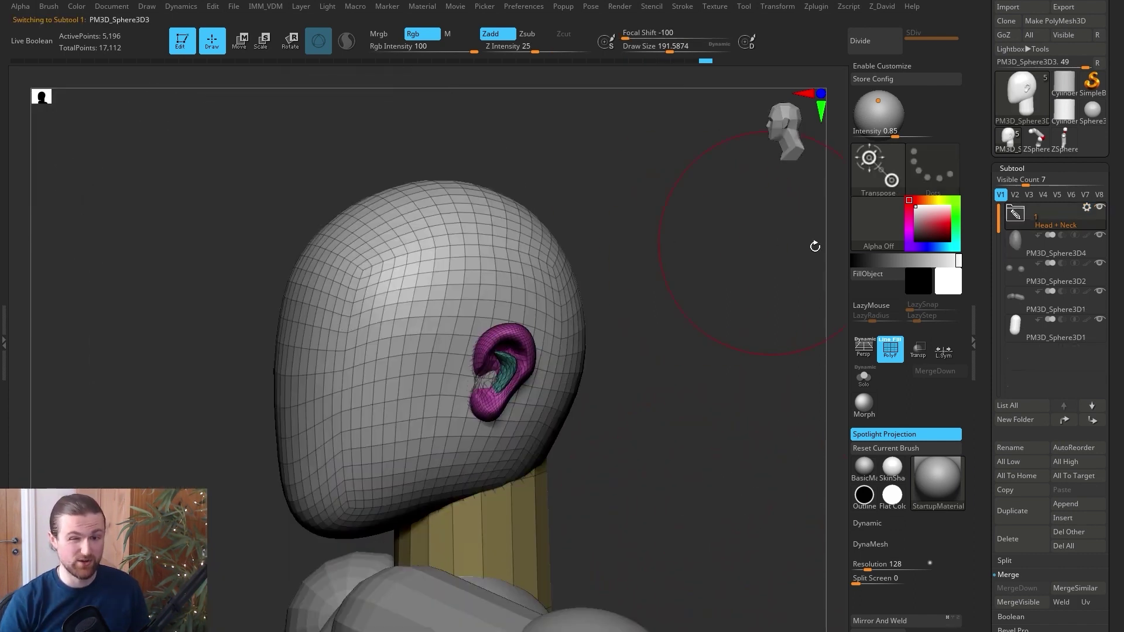
Step: Expand the Head + Neck folder and set its subtools to be transformed together with the gizmo
click(1050, 228)
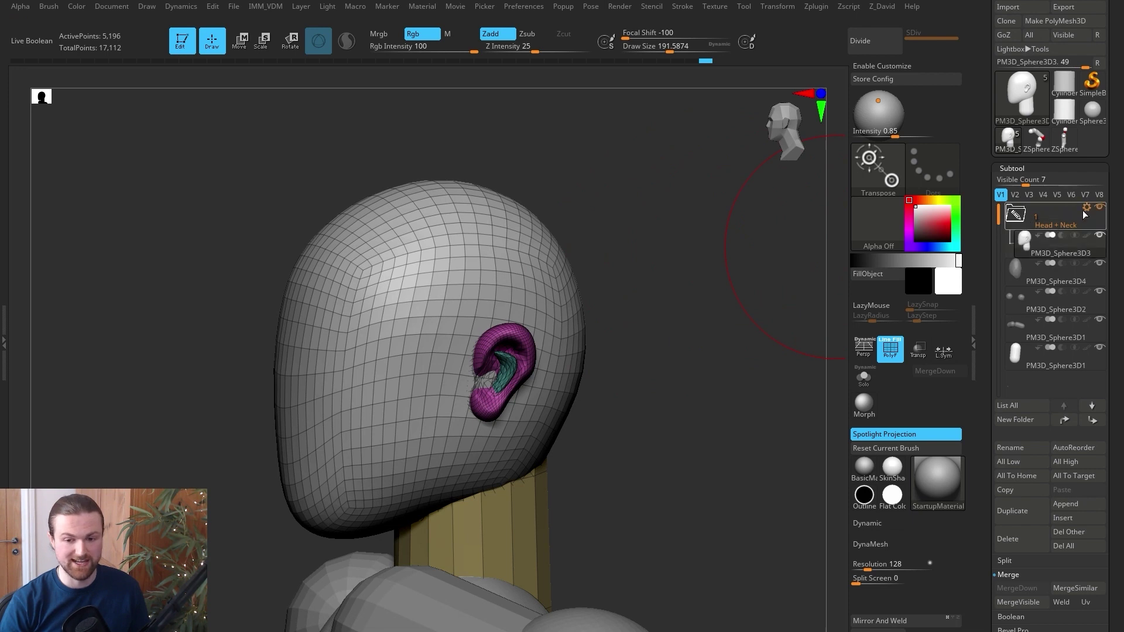
click(1085, 210)
click(1048, 215)
drag(662, 556, 604, 564)
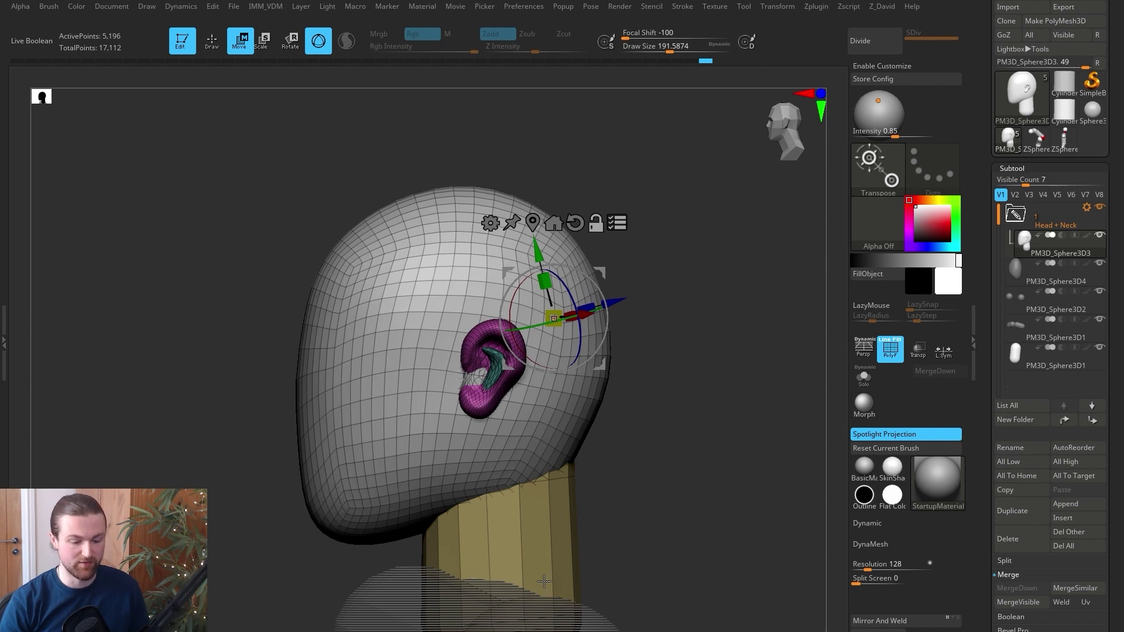
click(543, 581)
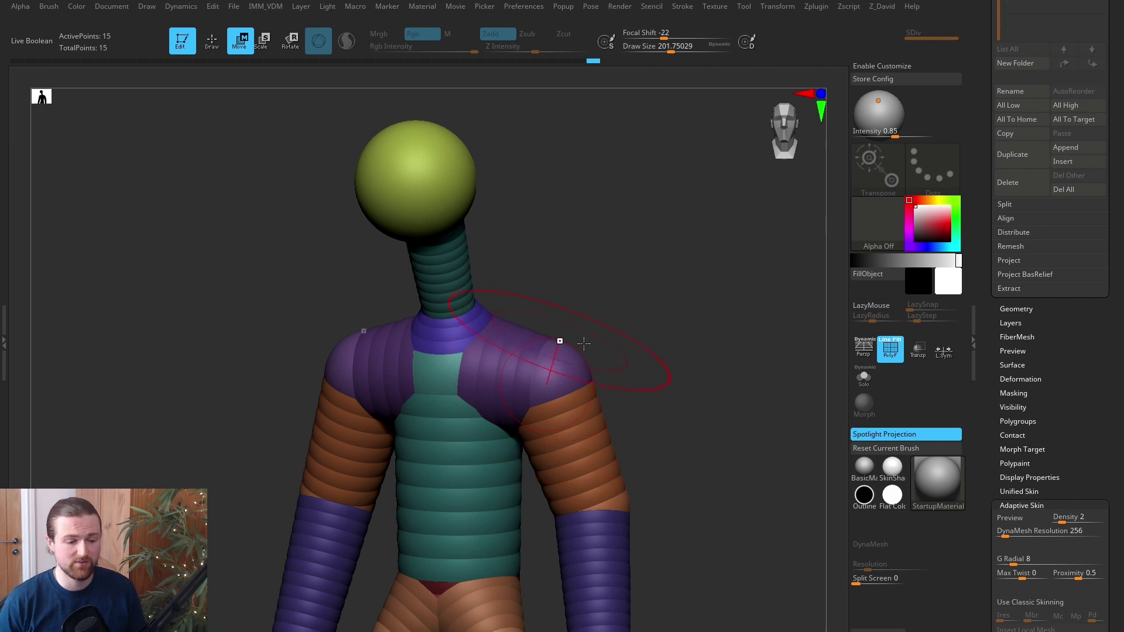
Step: Nudge the ZSphere figure's hip and reduce the draw size to about 51 for selecting joints
alt+drag(612, 344, 627, 340)
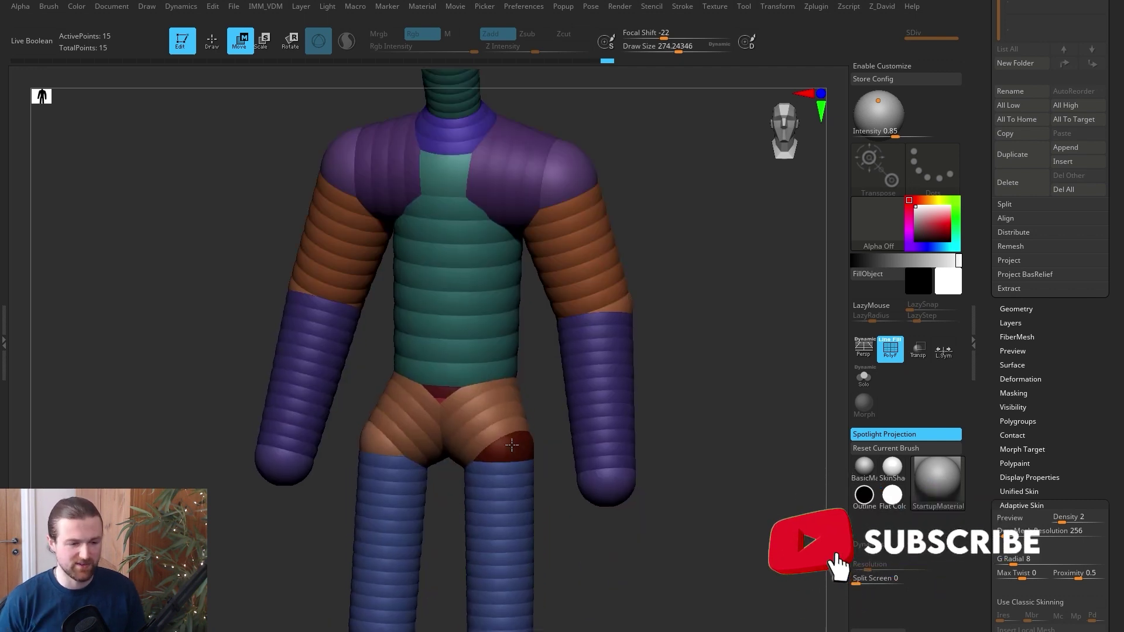
mouse_move(512, 445)
mouse_down()
mouse_move(535, 378)
mouse_move(521, 461)
mouse_move(505, 440)
mouse_up()
key(space)
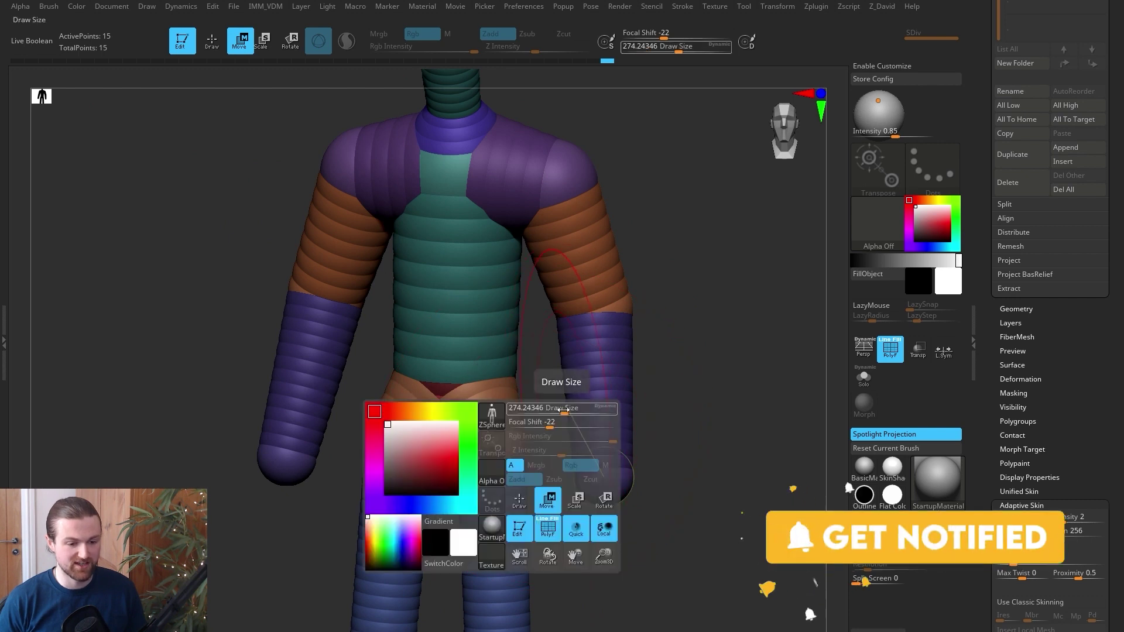
drag(563, 409, 534, 410)
alt+drag(675, 323, 648, 435)
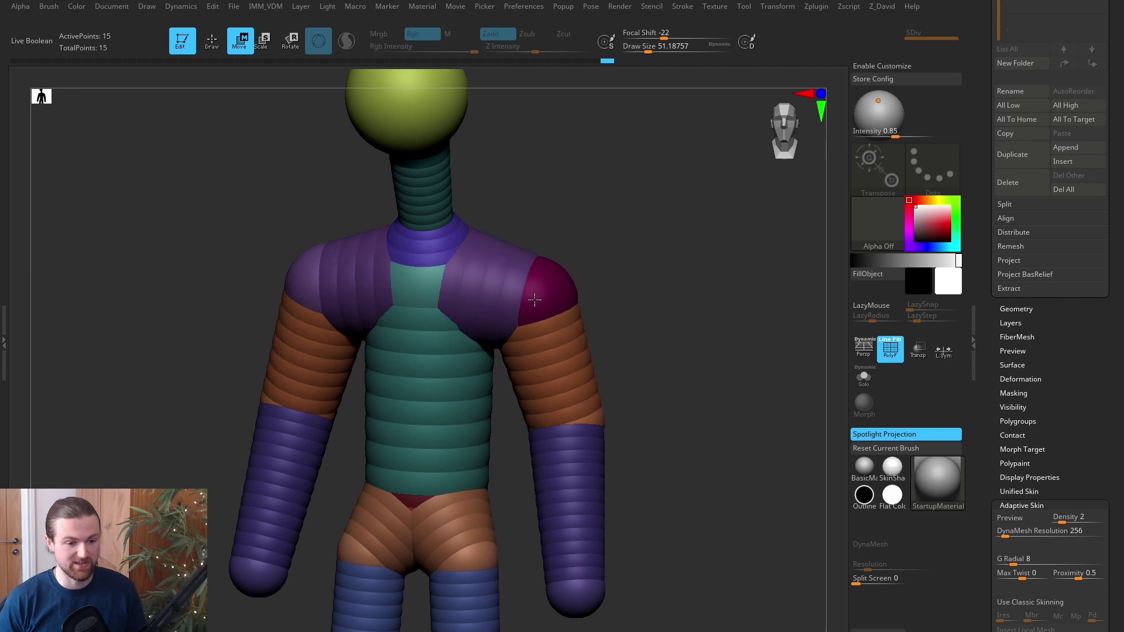
mouse_move(619, 188)
mouse_down()
mouse_move(620, 315)
mouse_move(523, 318)
mouse_up()
drag(605, 324, 564, 351)
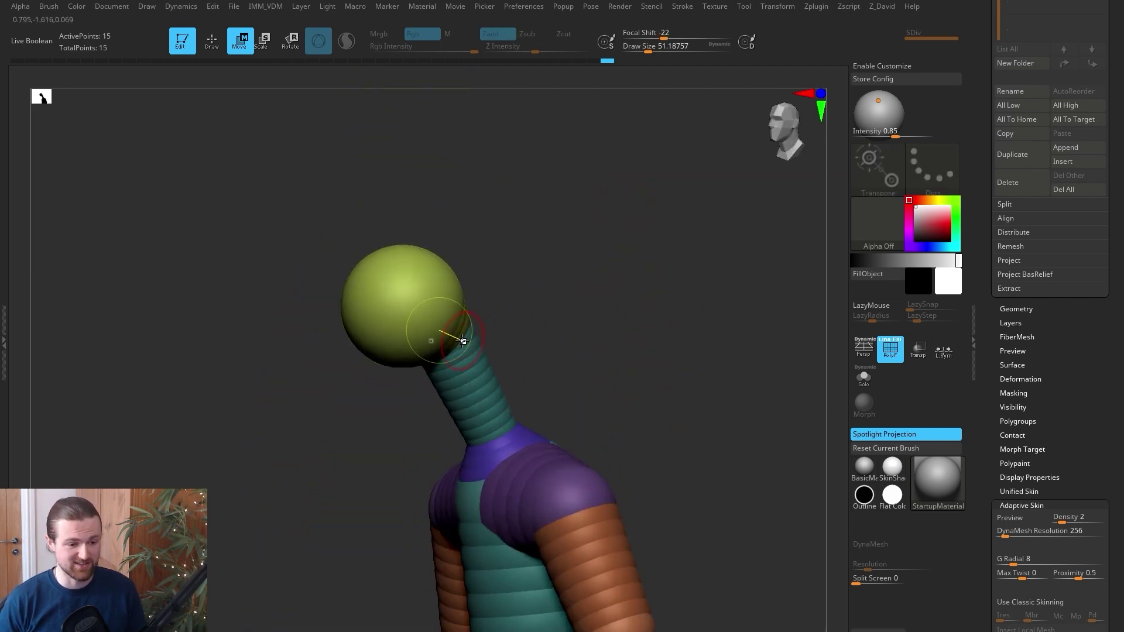
Step: Reduce the draw size to about 31 and move the neck and head ZSpheres down to shorten the neck
key(space)
mouse_move(463, 333)
mouse_down()
mouse_move(617, 331)
mouse_move(499, 335)
mouse_move(544, 308)
mouse_move(535, 319)
mouse_move(406, 254)
mouse_move(444, 279)
mouse_up()
key(space)
drag(591, 240, 633, 237)
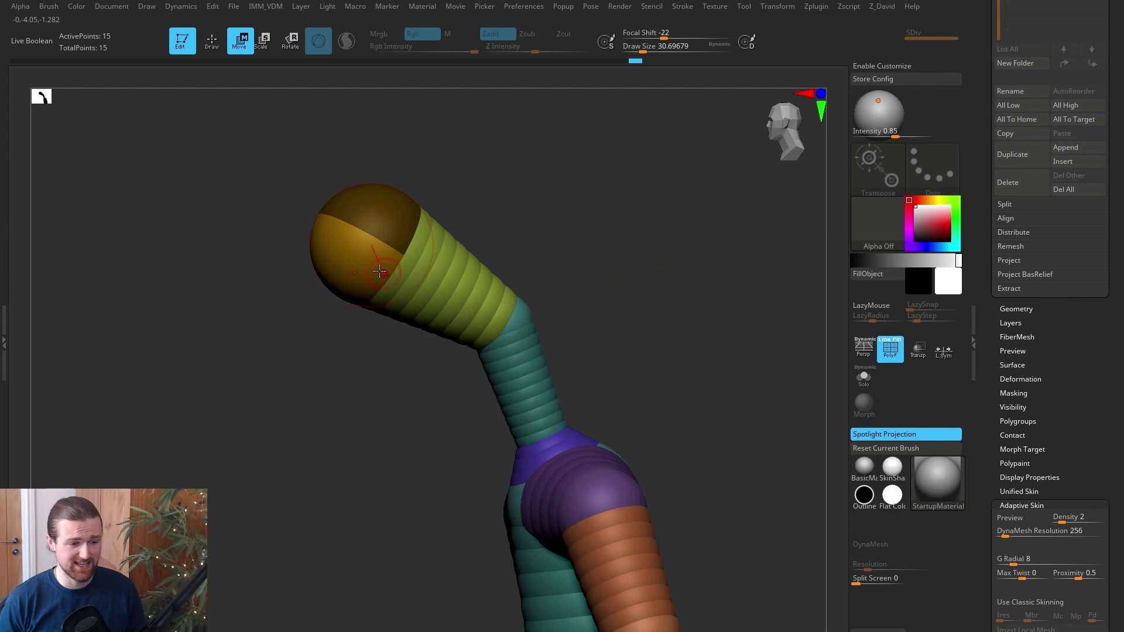
drag(522, 315, 541, 408)
drag(380, 249, 512, 345)
drag(615, 324, 650, 327)
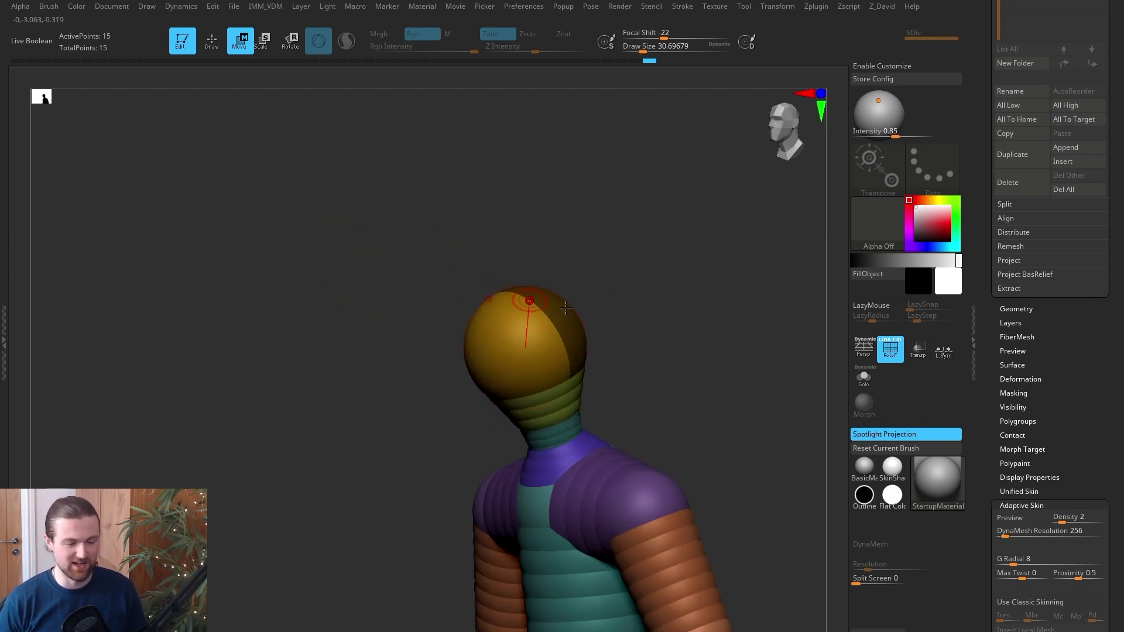
drag(587, 310, 586, 261)
Step: Activate Rotate and select the ZSphere at the end of the forearm, viewing the arm chain from several angles
key(r)
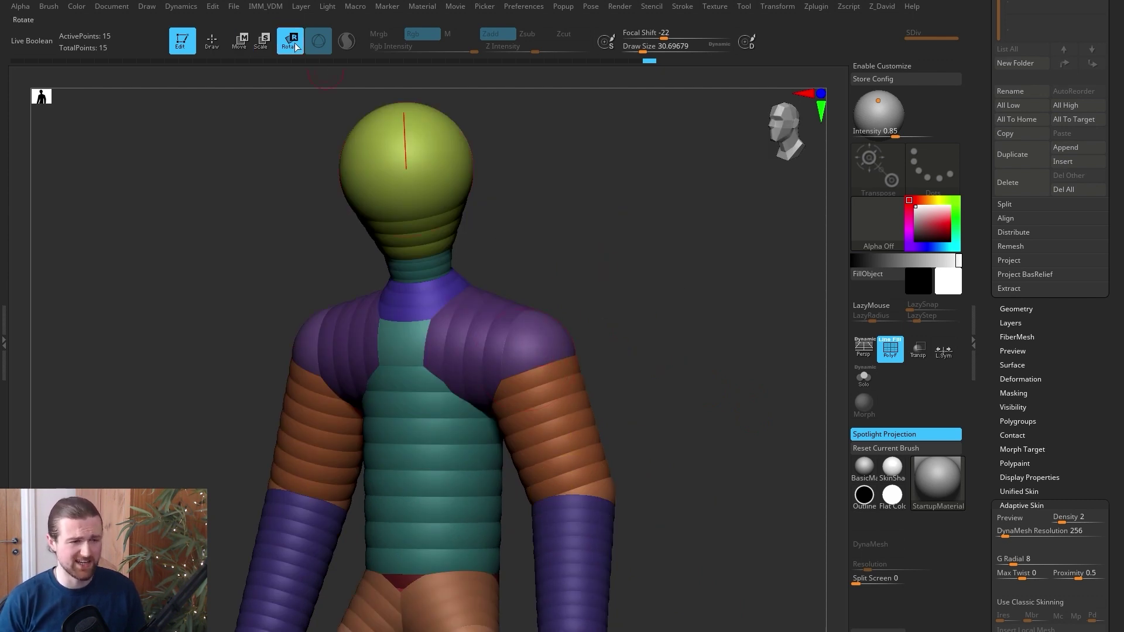
drag(541, 348, 570, 366)
drag(589, 481, 584, 175)
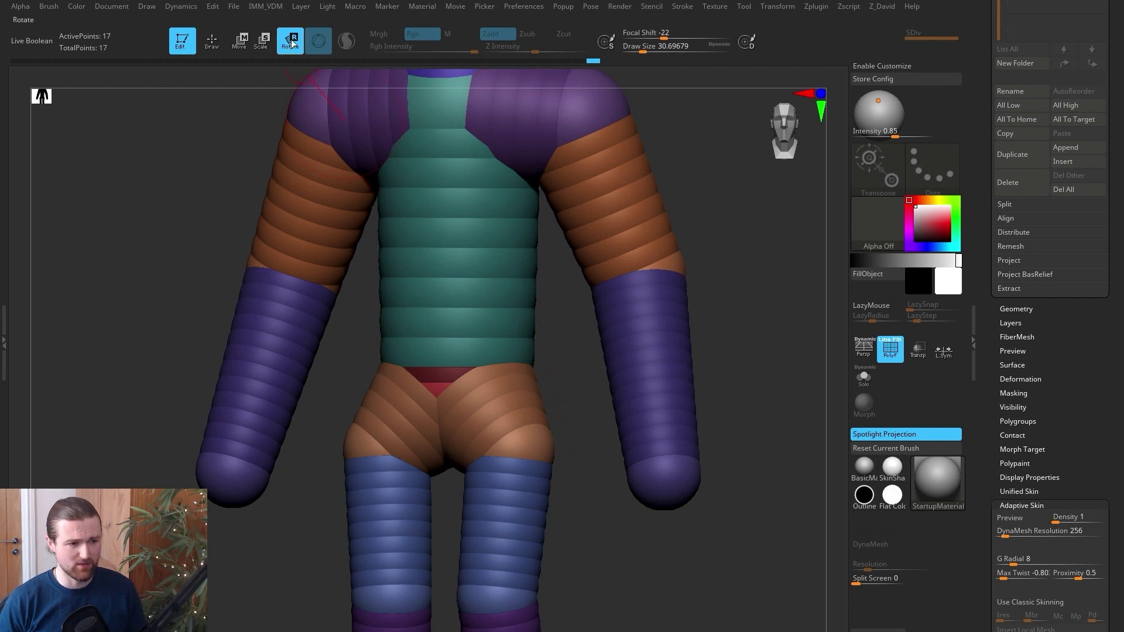
click(673, 472)
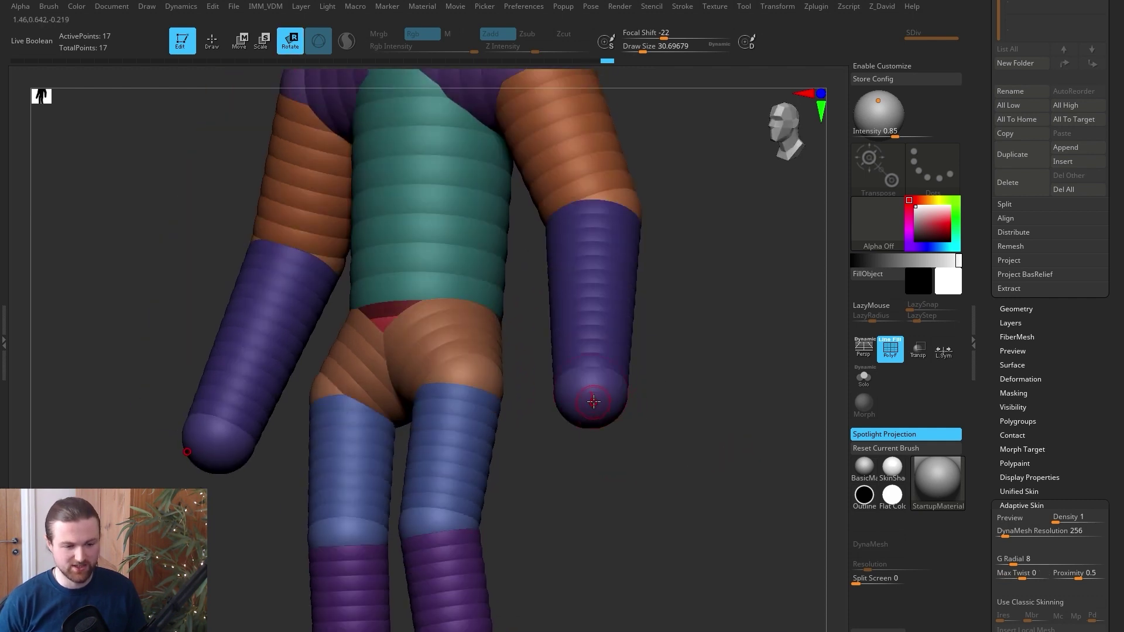
click(594, 410)
drag(616, 515, 654, 477)
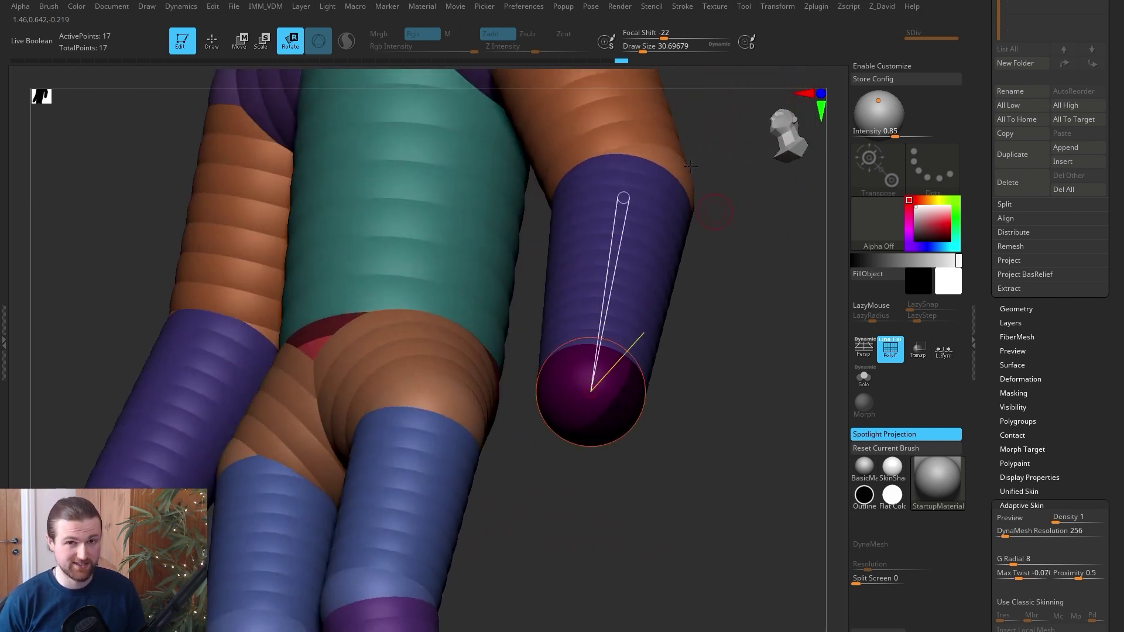
shift+drag(701, 426, 737, 515)
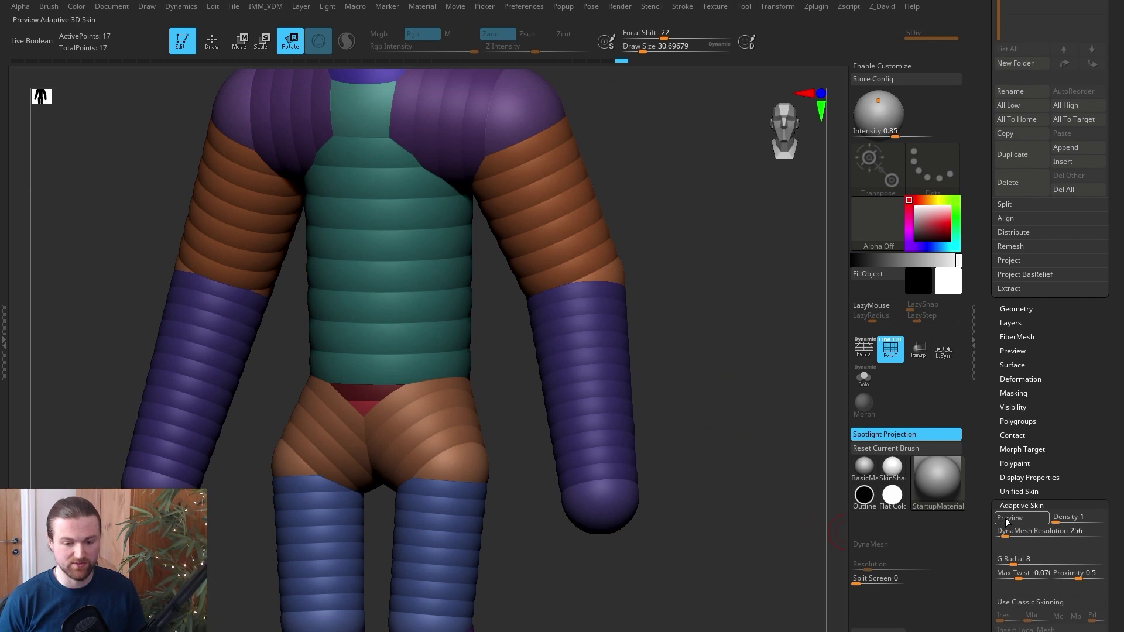
Step: Preview the ZSphere figure's adaptive skin and inspect the forearms, torso and shoulders
click(1002, 518)
alt+drag(598, 536, 638, 546)
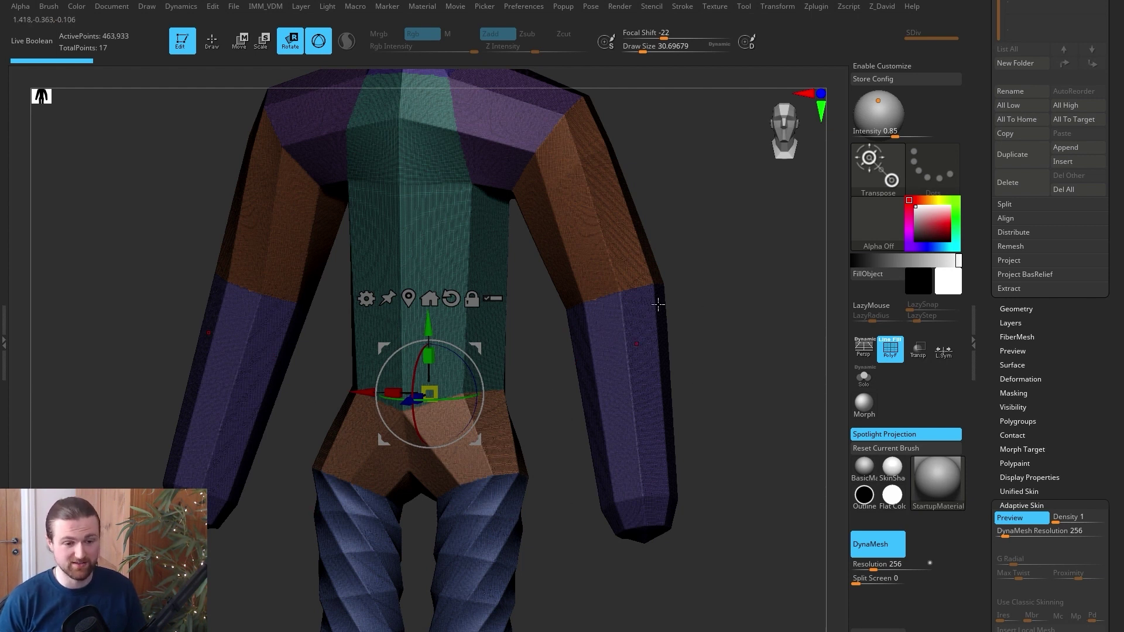
alt+drag(725, 258, 757, 446)
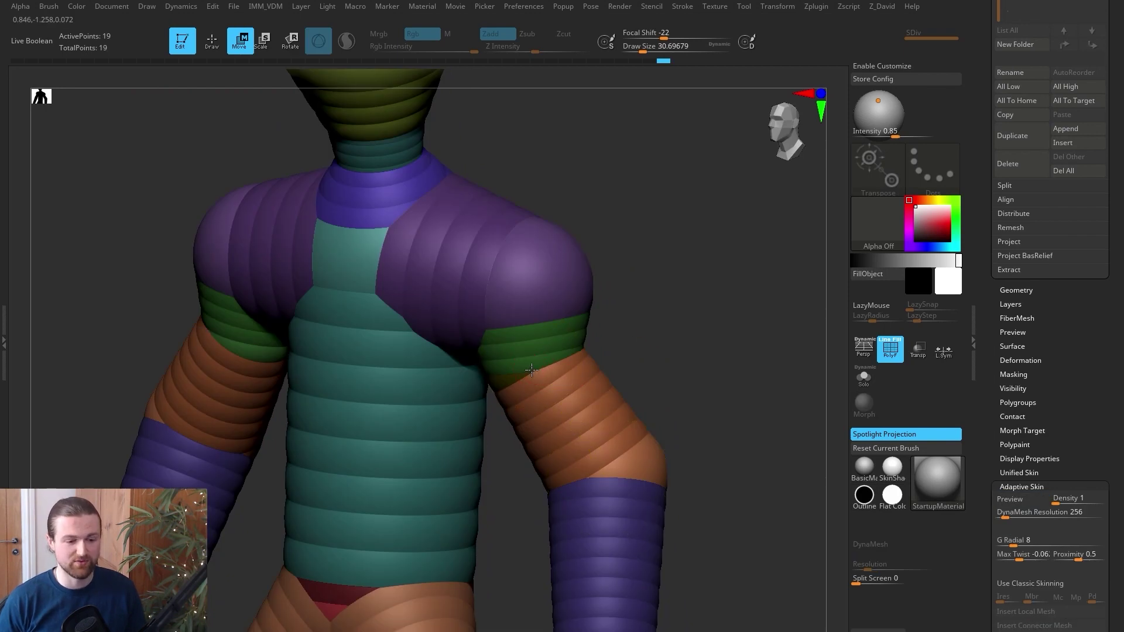
Step: Remove the extra segment of the upper arm and disconnect the shoulder ZSpheres from the torso's skin
drag(676, 328, 522, 393)
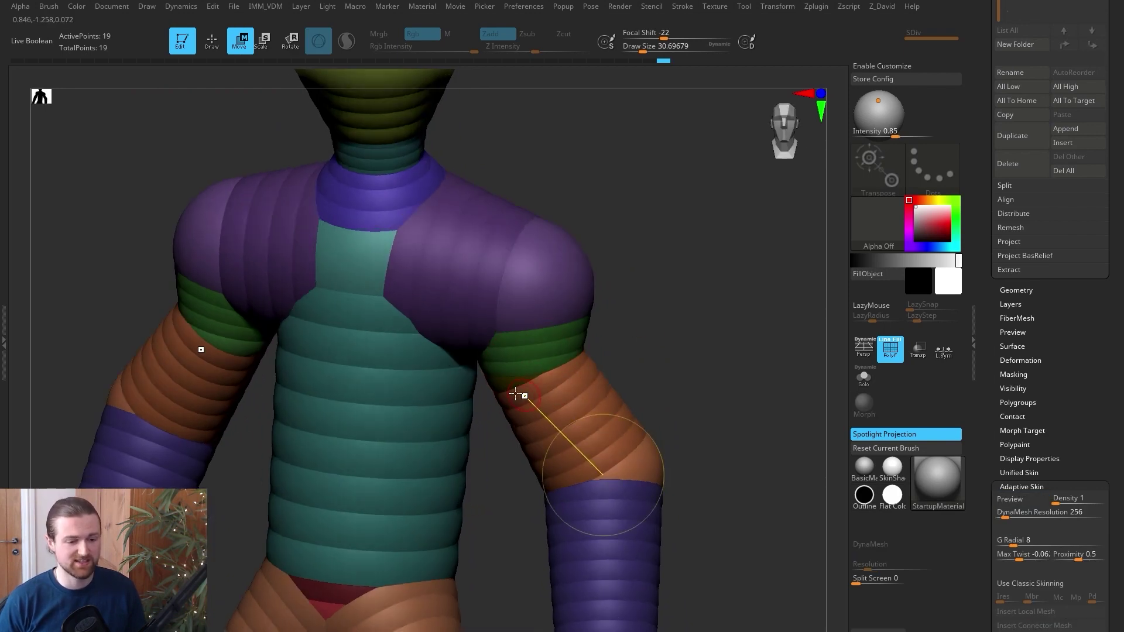
alt+click(530, 349)
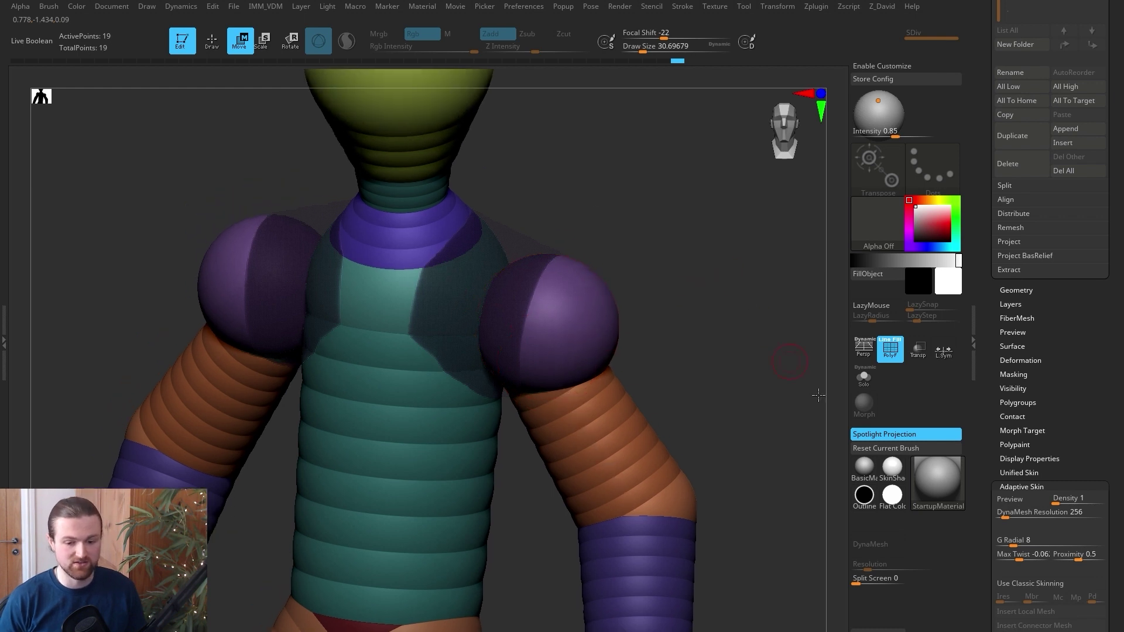
key(a)
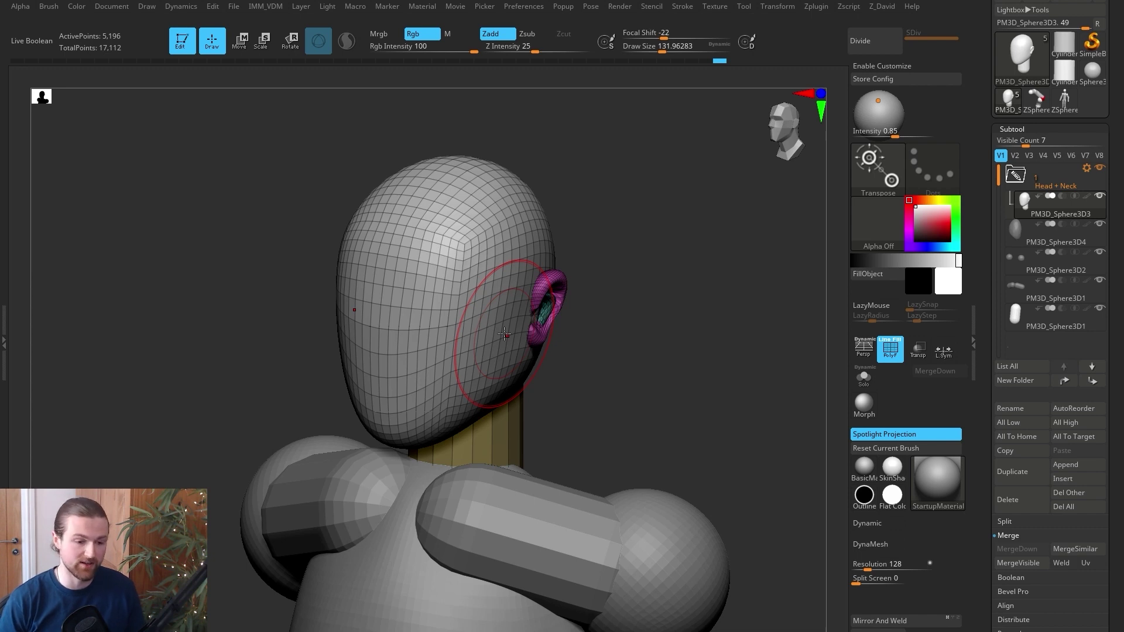
Step: Examine the primitive figure's head, ear and neck from several sides and show the move gizmo
drag(657, 350, 707, 306)
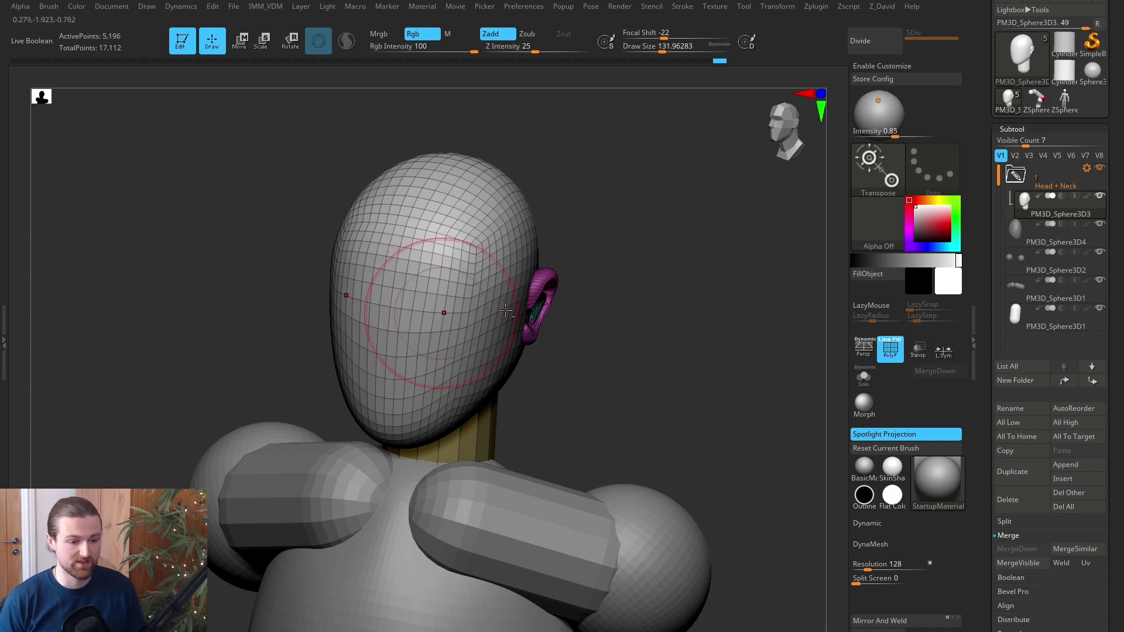
drag(581, 310, 510, 304)
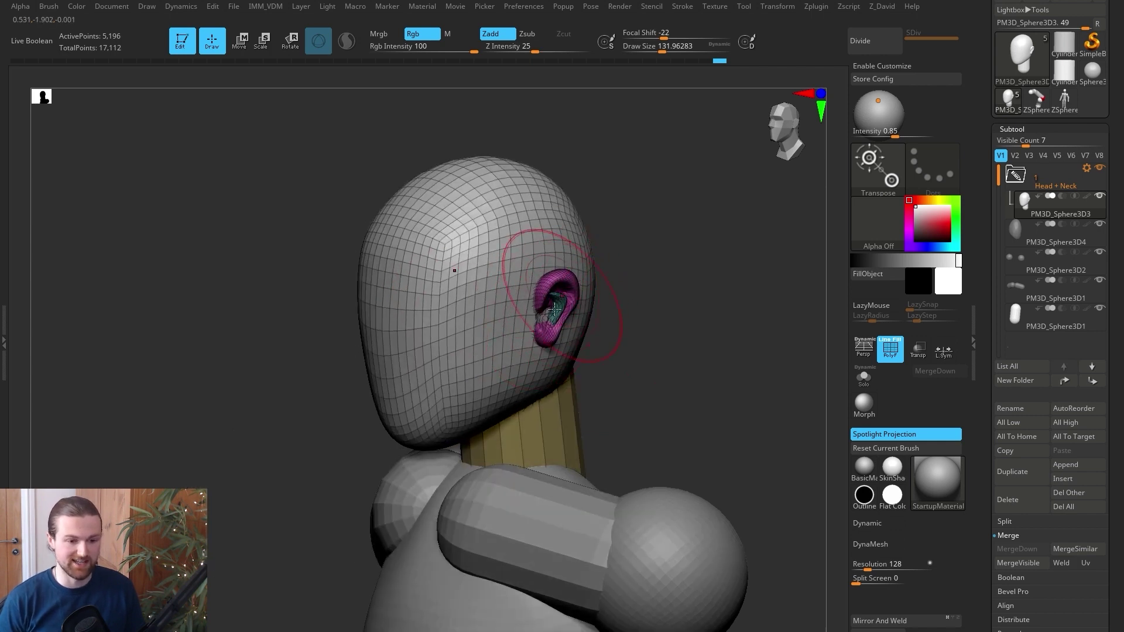
drag(689, 332, 659, 345)
key(w)
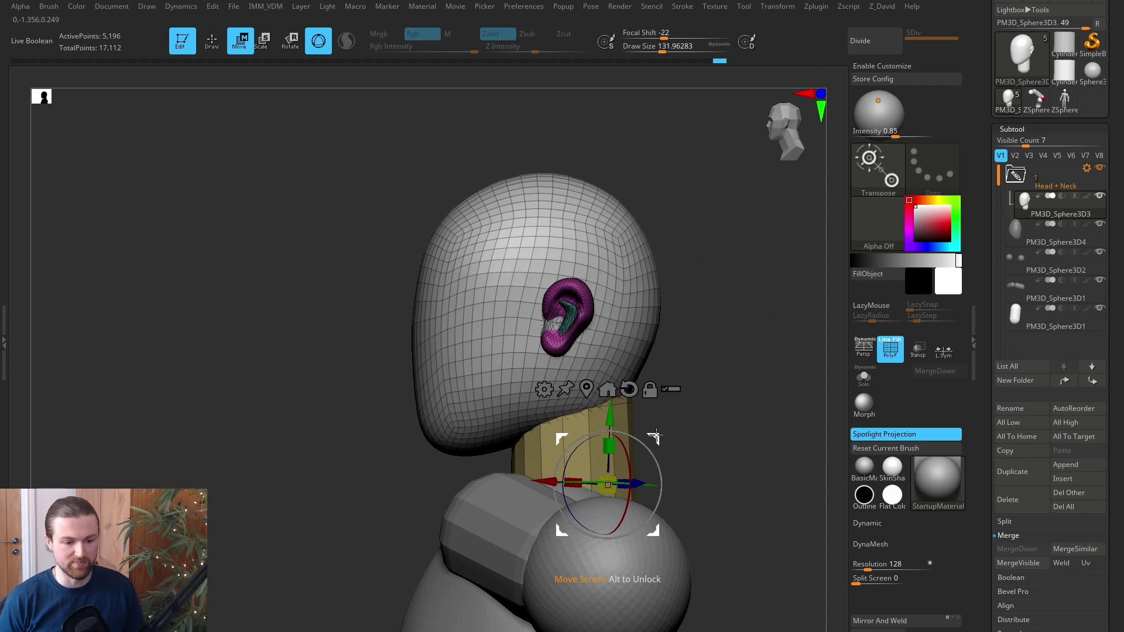
drag(657, 436, 644, 440)
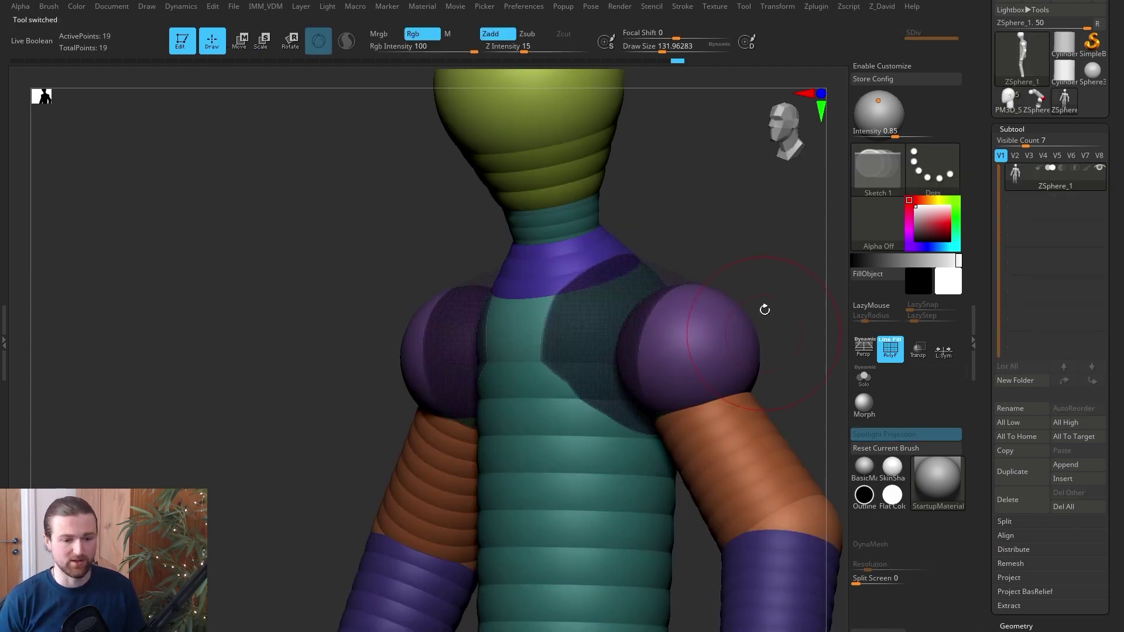
Step: Scale the ZSphere figure's head sphere down to roughly the size of the shoulder spheres
drag(765, 309, 723, 283)
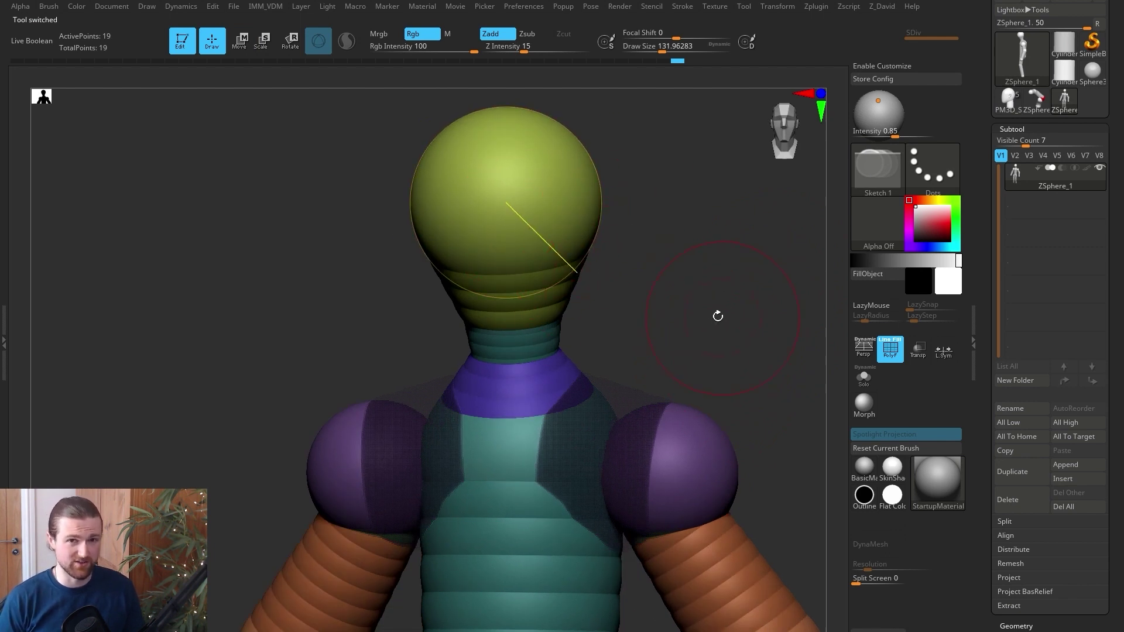
alt+drag(569, 335, 522, 370)
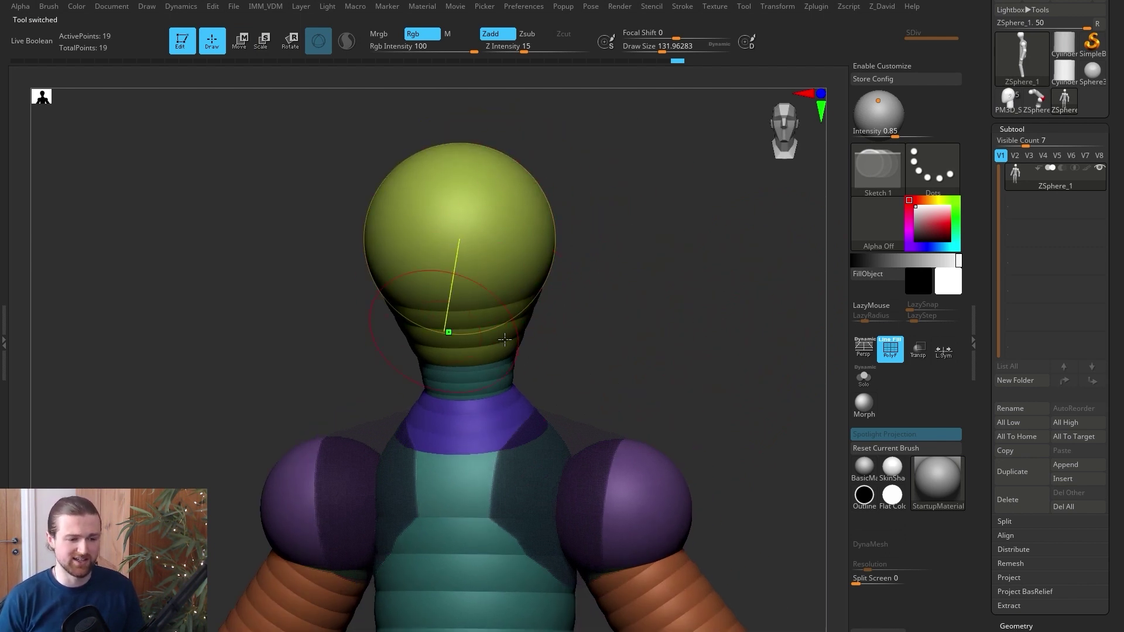
drag(637, 309, 539, 368)
key(e)
mouse_move(434, 238)
mouse_down()
mouse_move(440, 228)
mouse_move(368, 234)
mouse_up()
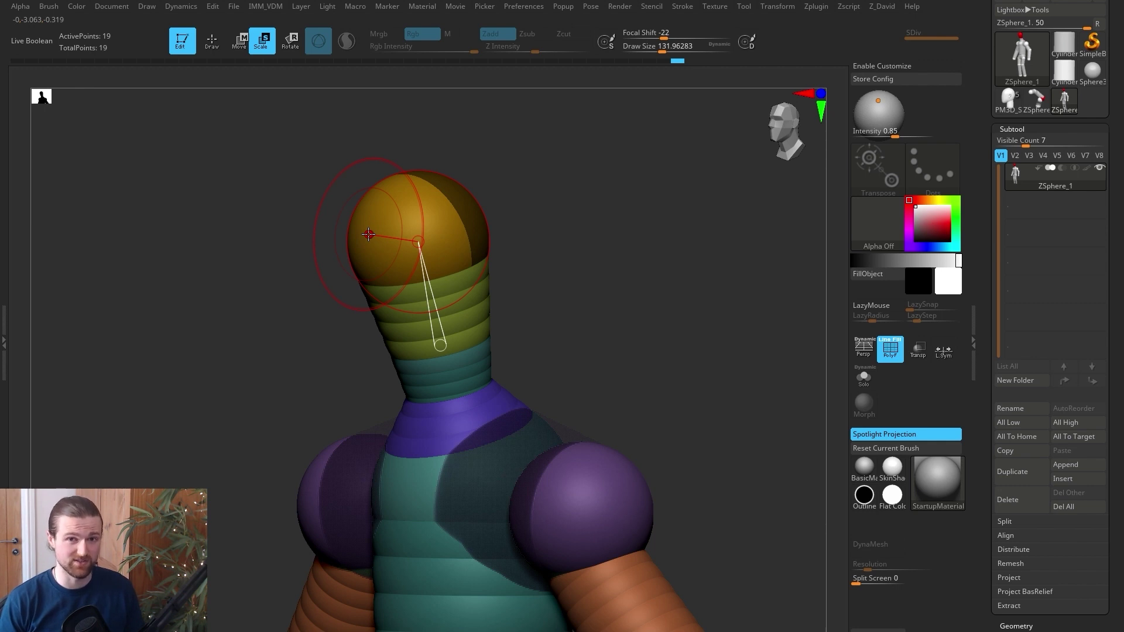
drag(534, 268, 481, 276)
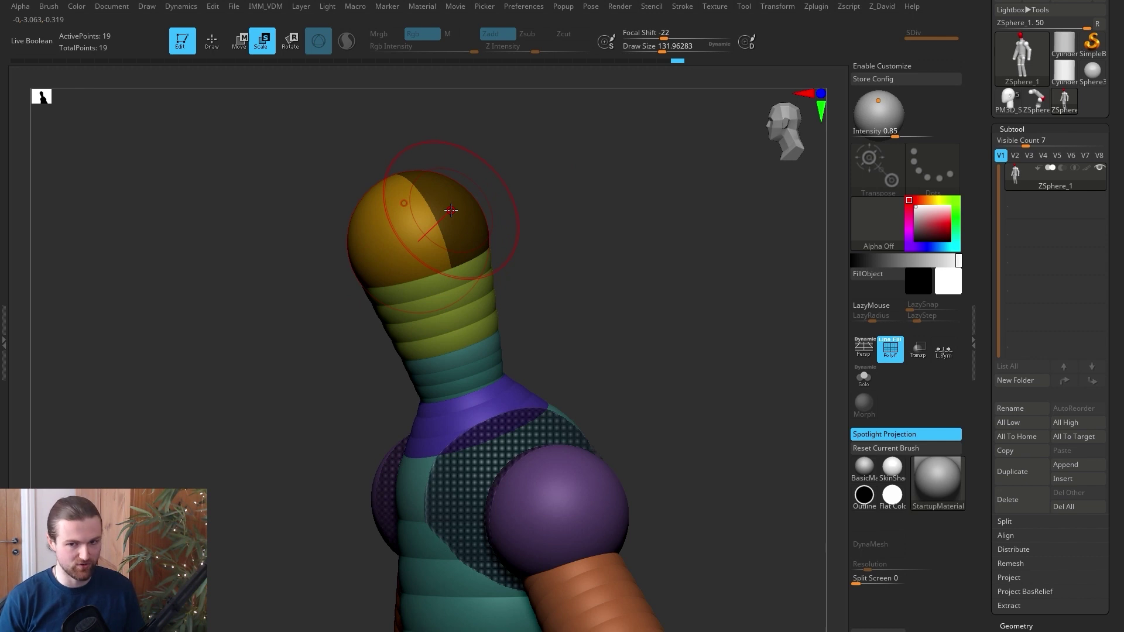
alt+drag(672, 399, 680, 420)
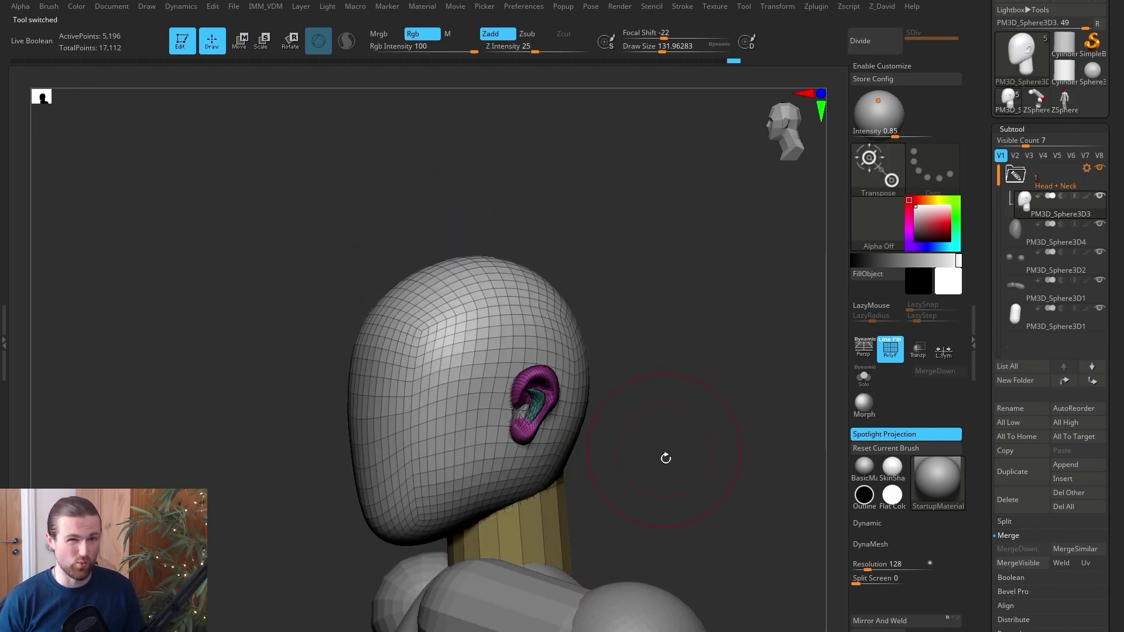
Step: Compare the primitive head mesh with the ZSphere figure's head and neck, returning to the primitive head
drag(670, 460, 719, 218)
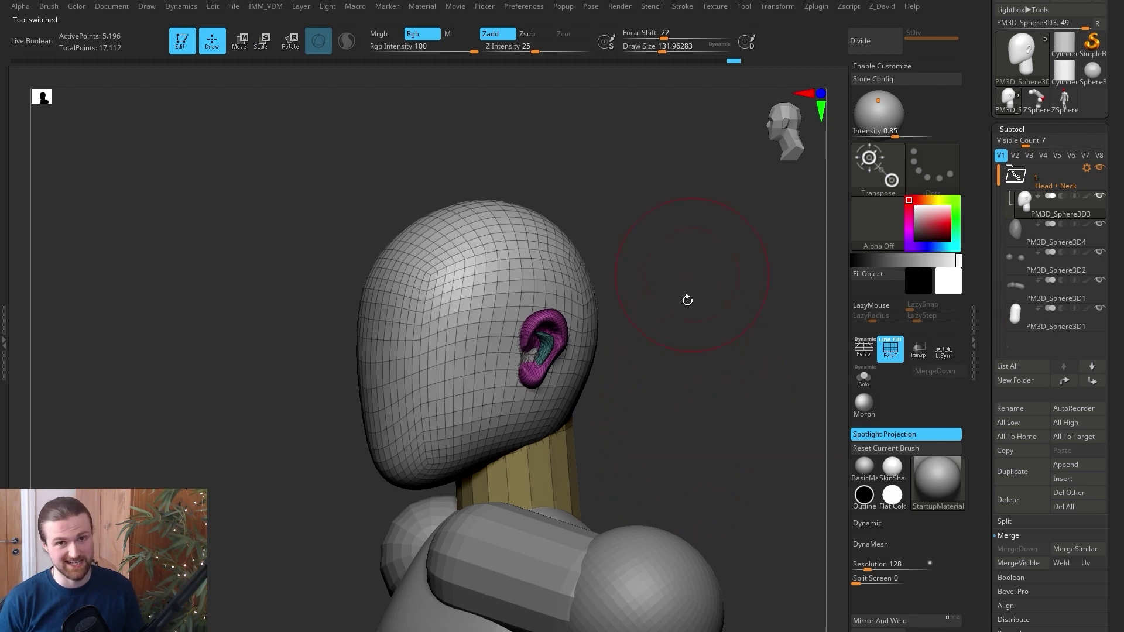
drag(687, 301, 621, 229)
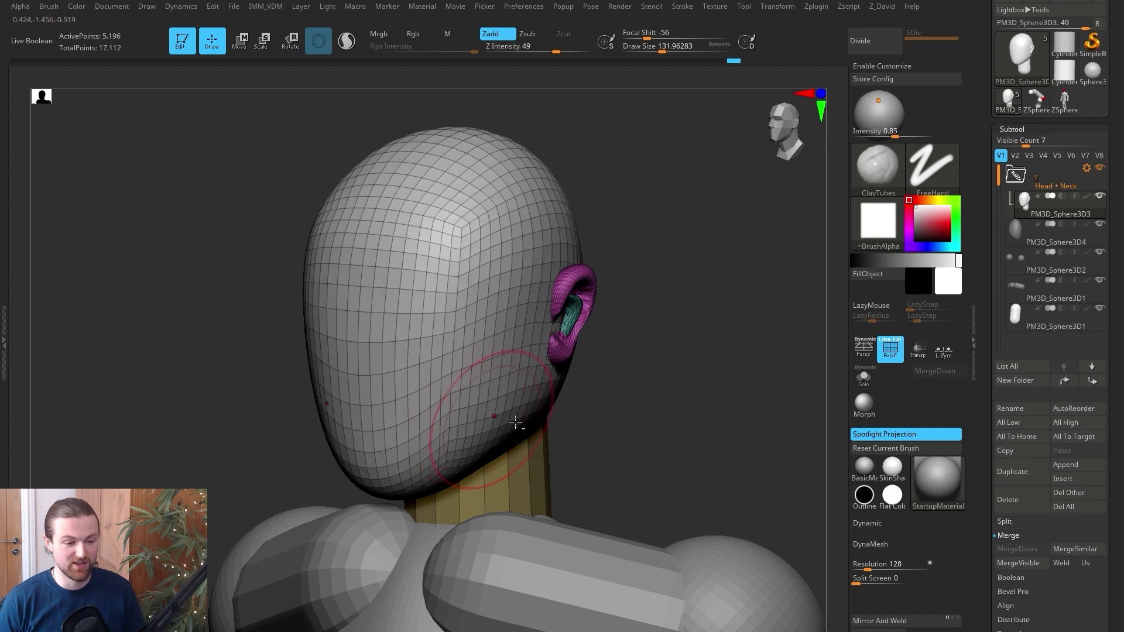
alt+drag(649, 300, 658, 339)
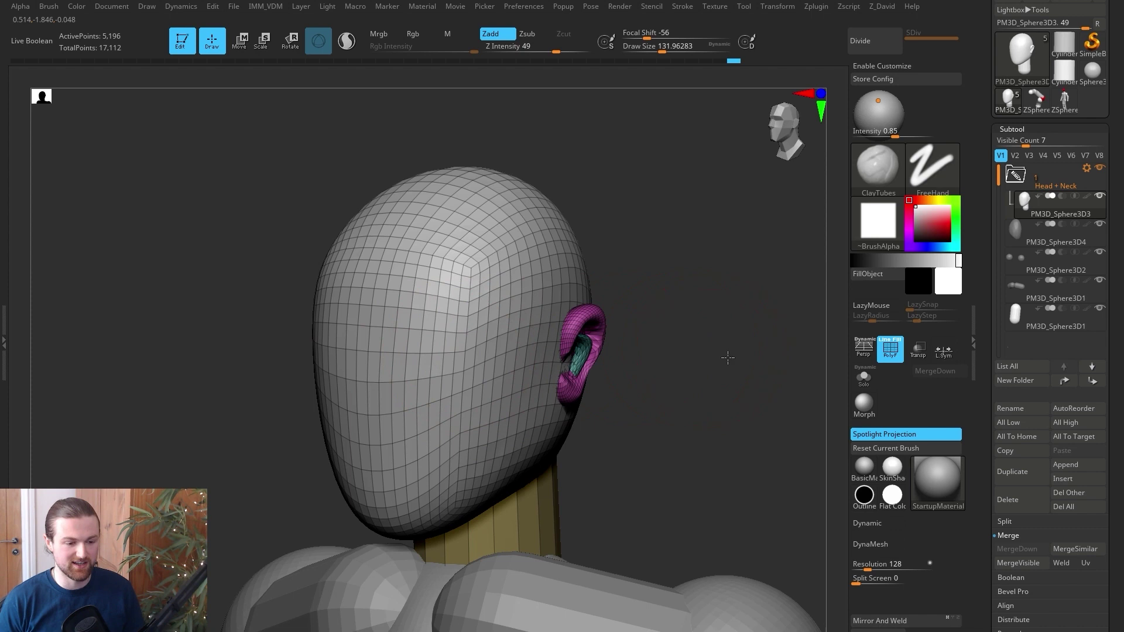
alt+drag(712, 355, 730, 359)
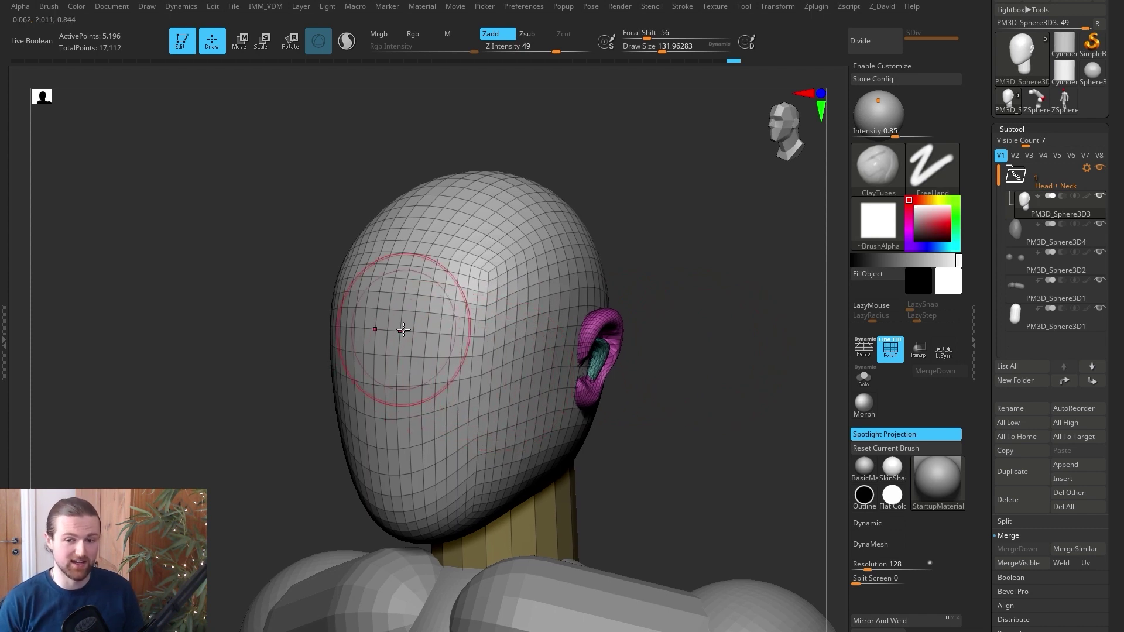
click(1063, 104)
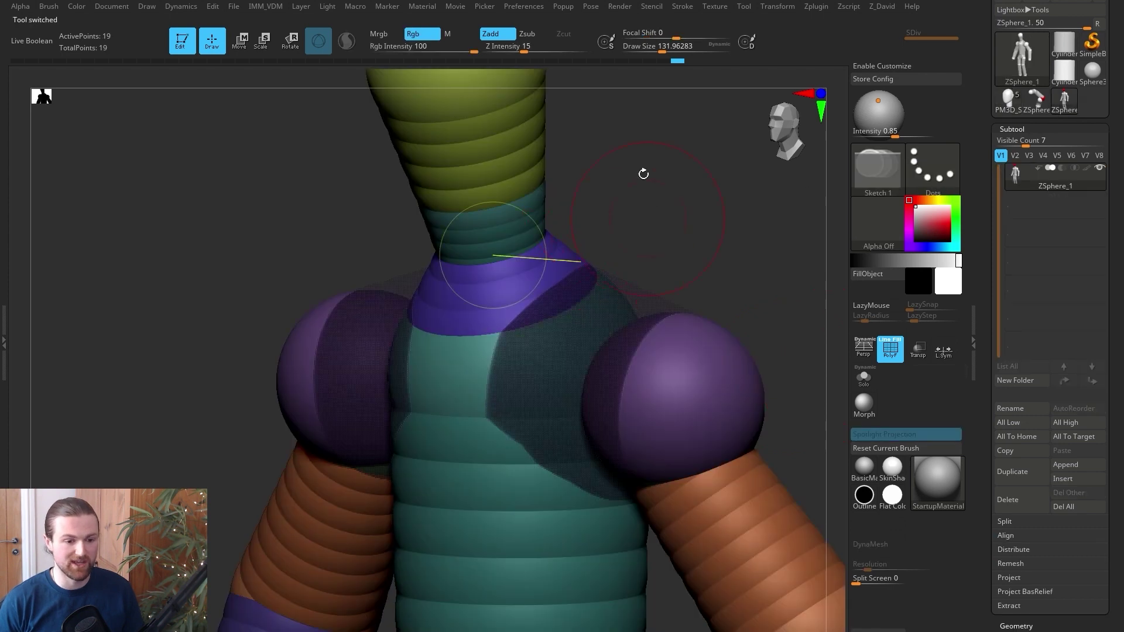
alt+drag(718, 183, 703, 331)
click(1005, 106)
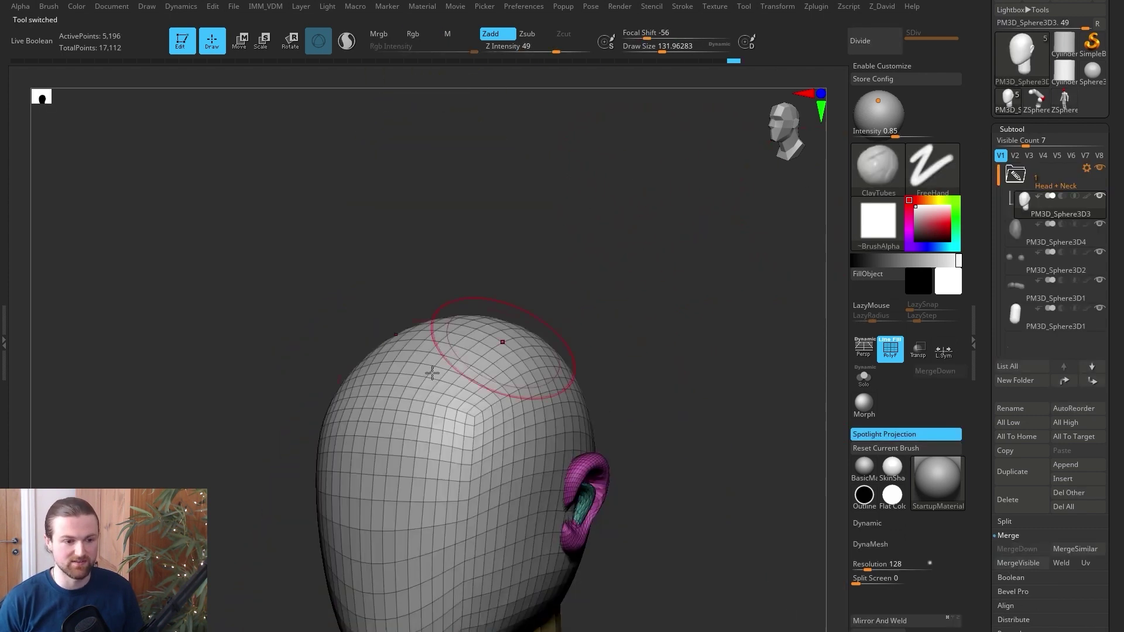
alt+drag(668, 378, 676, 271)
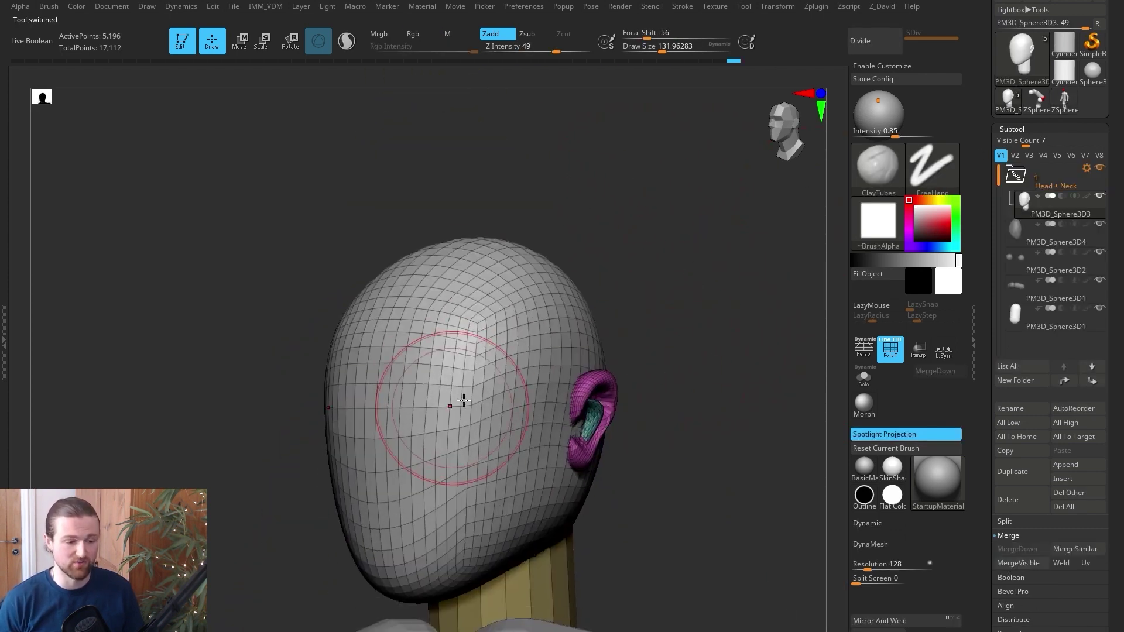
Step: Reduce the draw size to about 94 and try carving the eye sockets with the ClayTubes brush
alt+right_drag(460, 403, 476, 358)
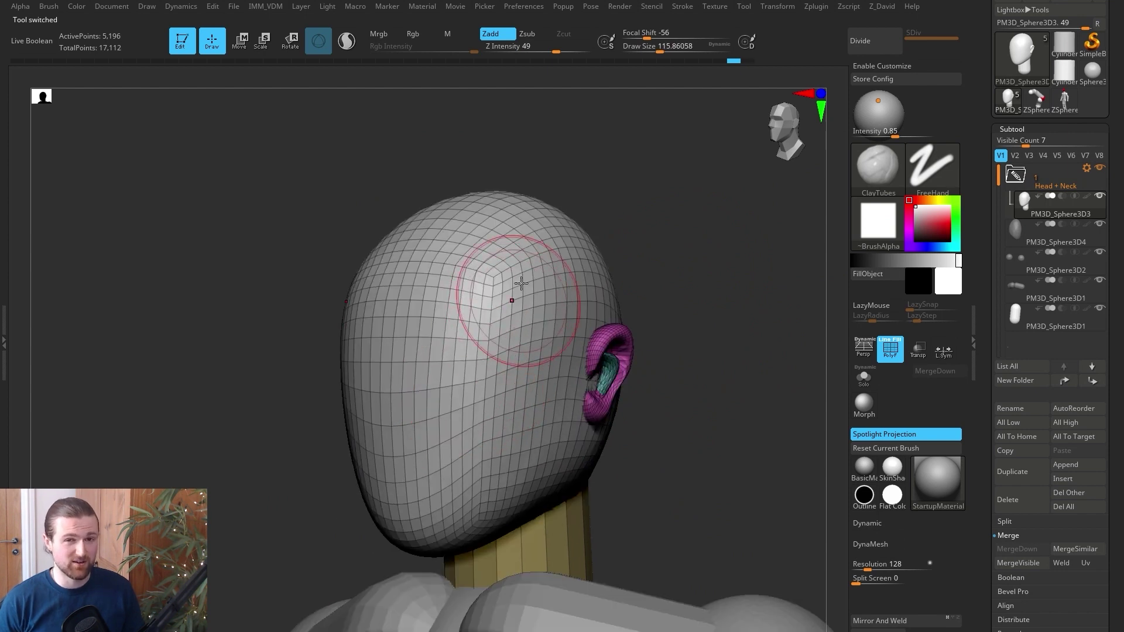
key(space)
drag(454, 367, 451, 368)
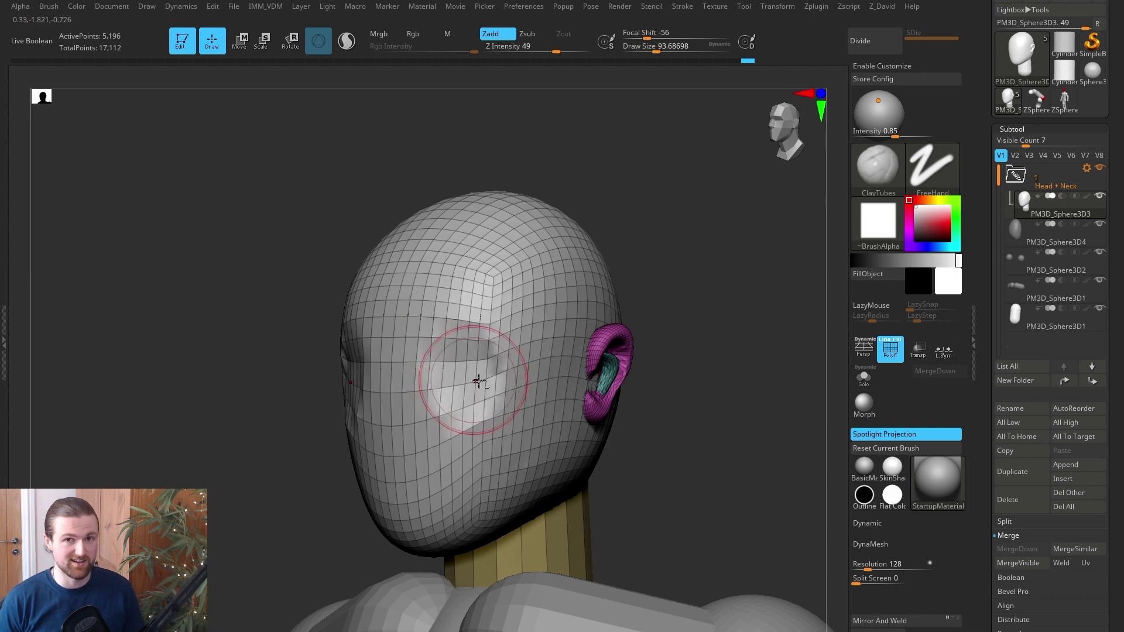
key(ctrl)
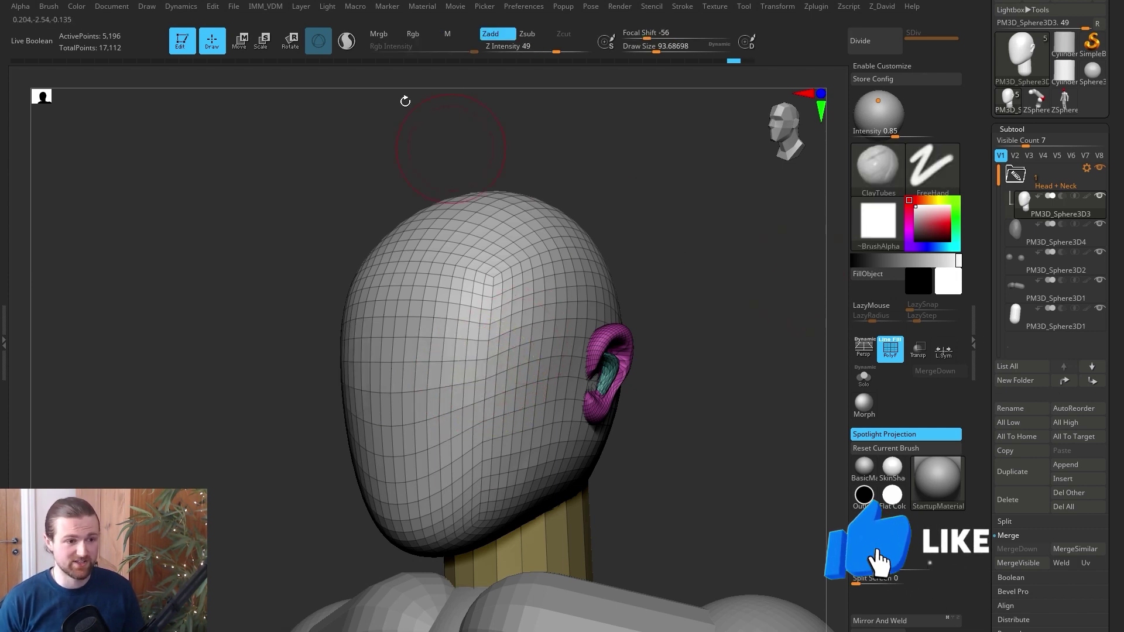
Step: Enable Sculptris Pro and carve deep eye sockets into the primitive head with the ClayTubes brush
click(346, 43)
mouse_move(449, 394)
alt+mouse_down()
mouse_move(459, 387)
mouse_move(440, 379)
alt+mouse_up()
mouse_move(661, 398)
mouse_down()
mouse_move(761, 409)
mouse_move(726, 398)
mouse_up()
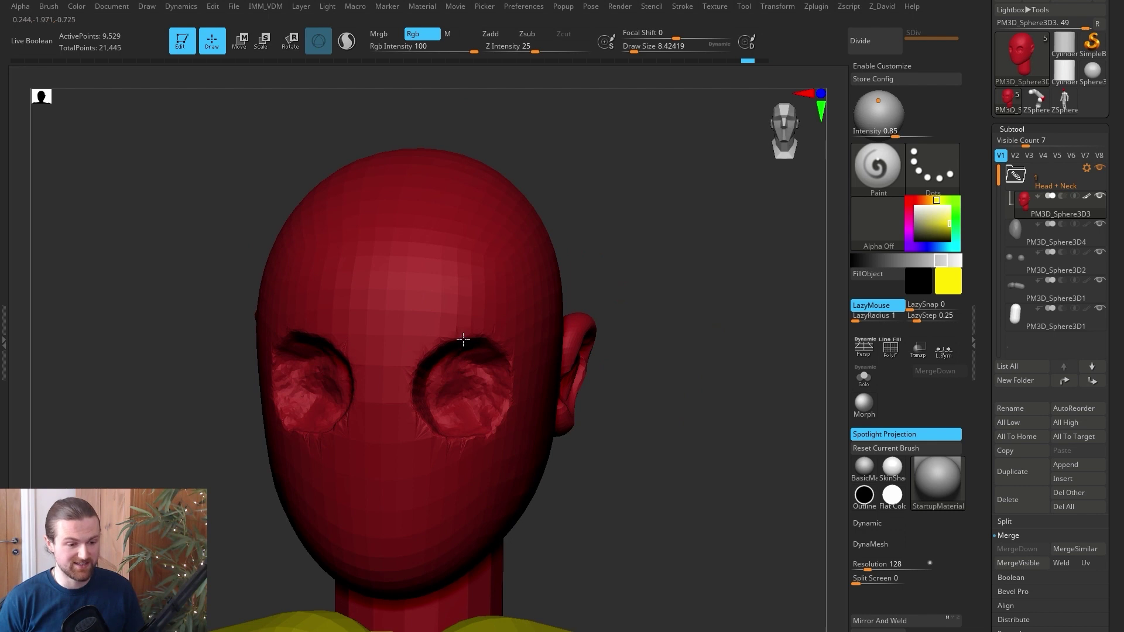
Step: Paint a yellow cross inside each eye socket of the red head with the Paint brush
drag(464, 340, 457, 423)
drag(513, 385, 422, 388)
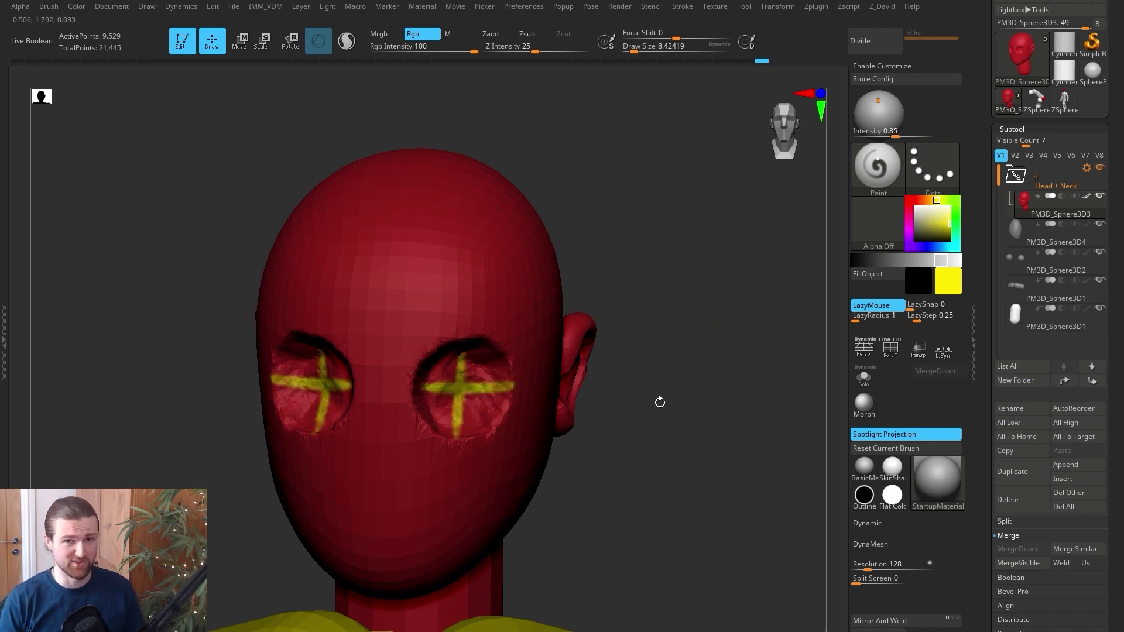
drag(705, 399, 521, 314)
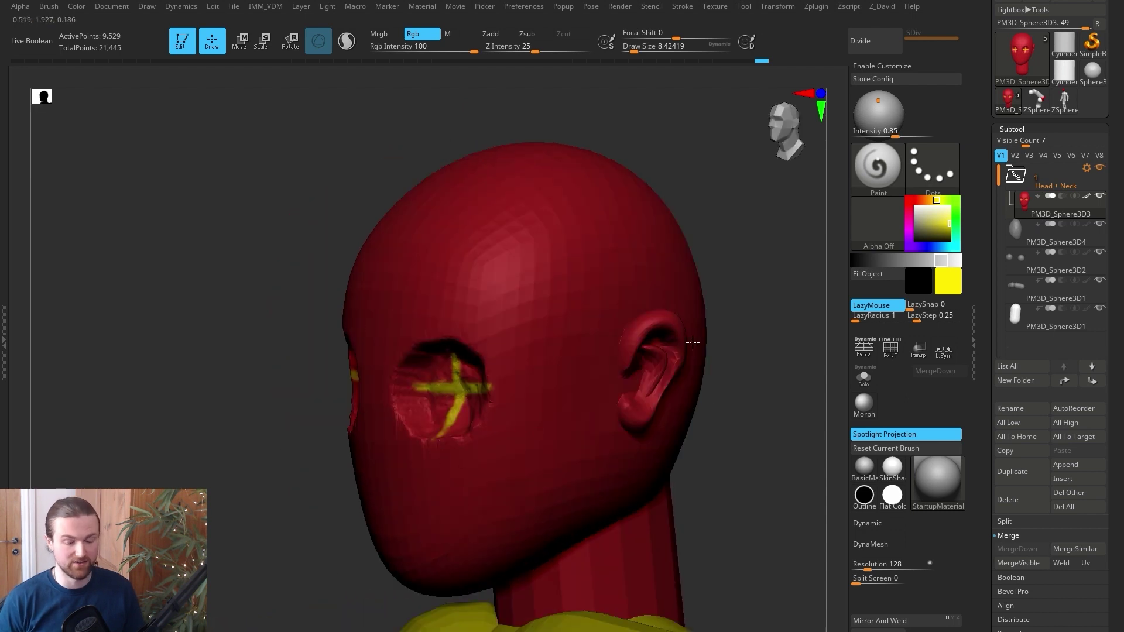
drag(765, 346, 790, 328)
Step: Switch to the ZSphere figure and turn on the preview of its adaptive skin
click(1065, 102)
drag(728, 427, 634, 381)
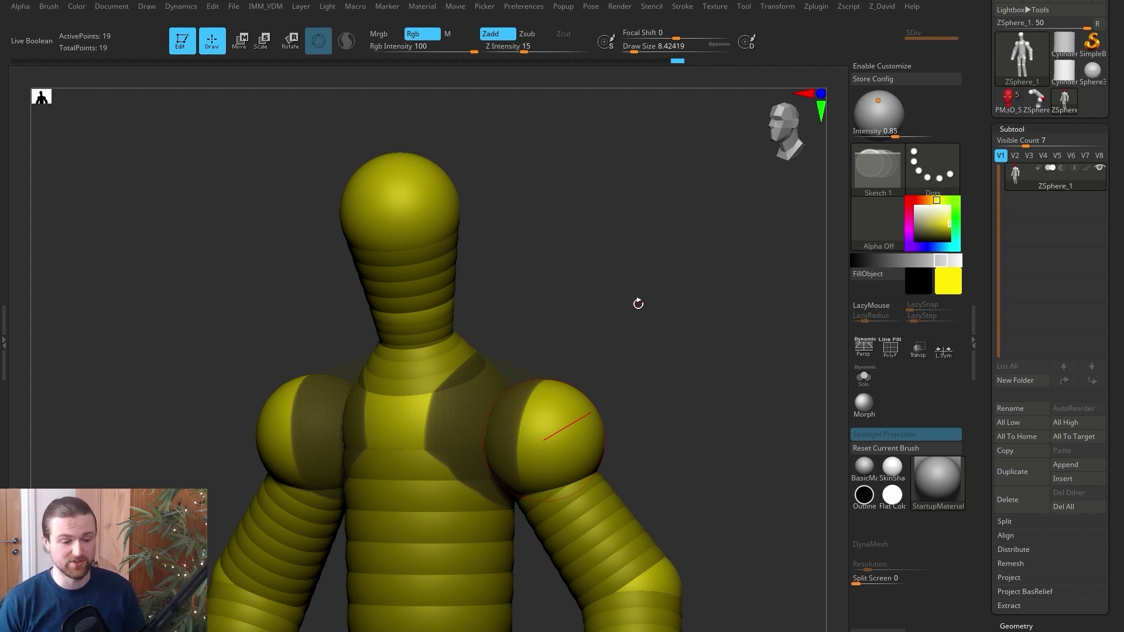
scroll(1029, 439, down, 5)
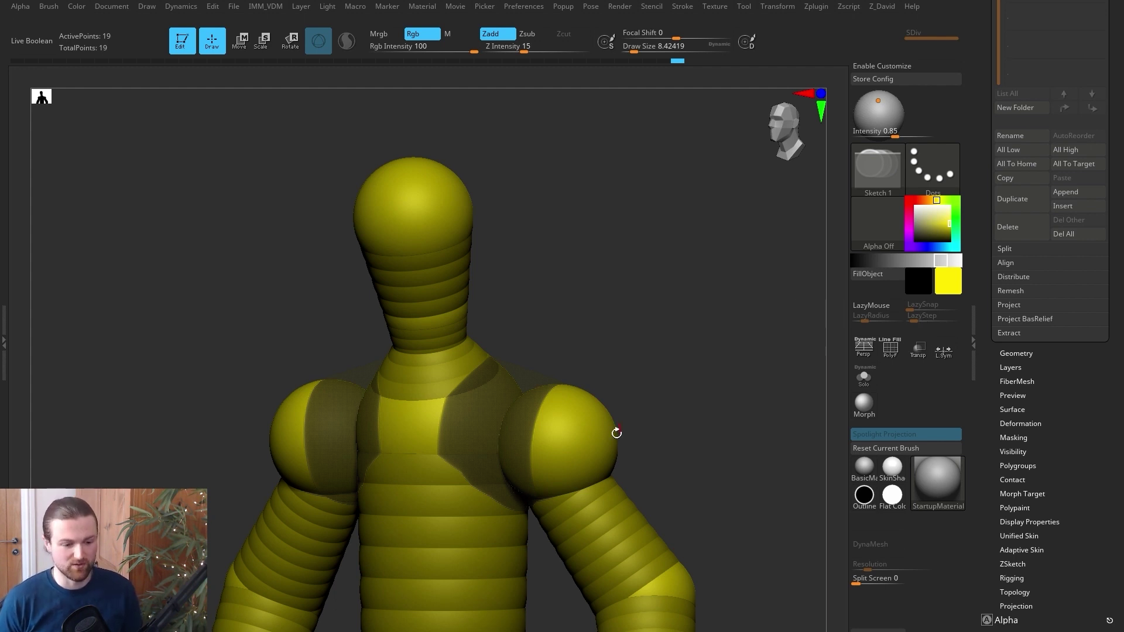
scroll(1043, 505, down, 1)
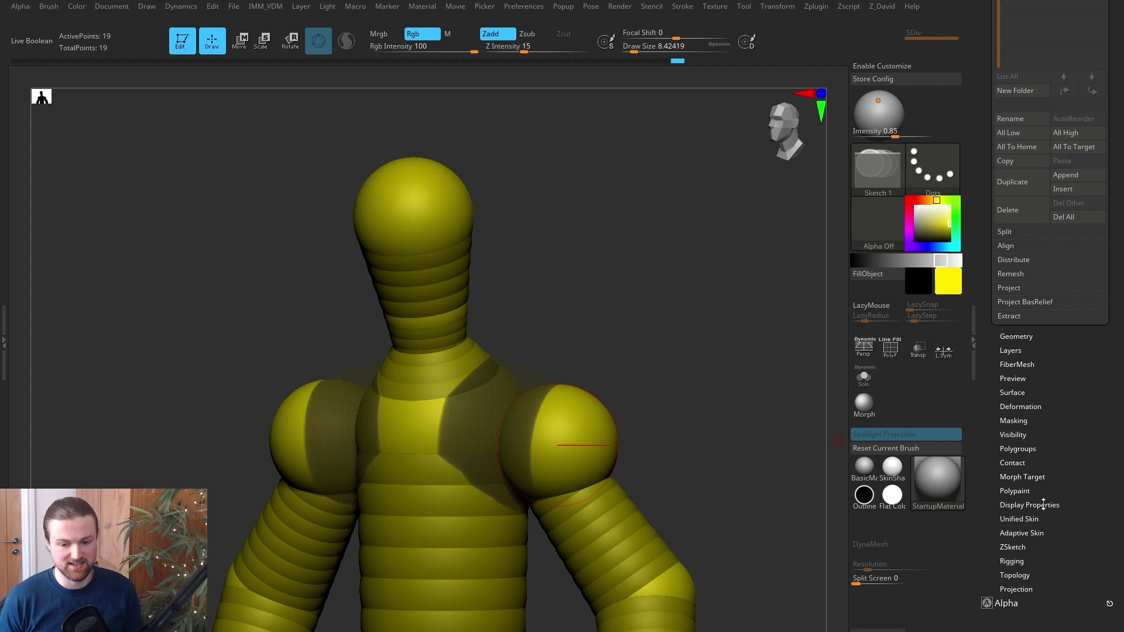
click(1012, 532)
scroll(1026, 468, down, 2)
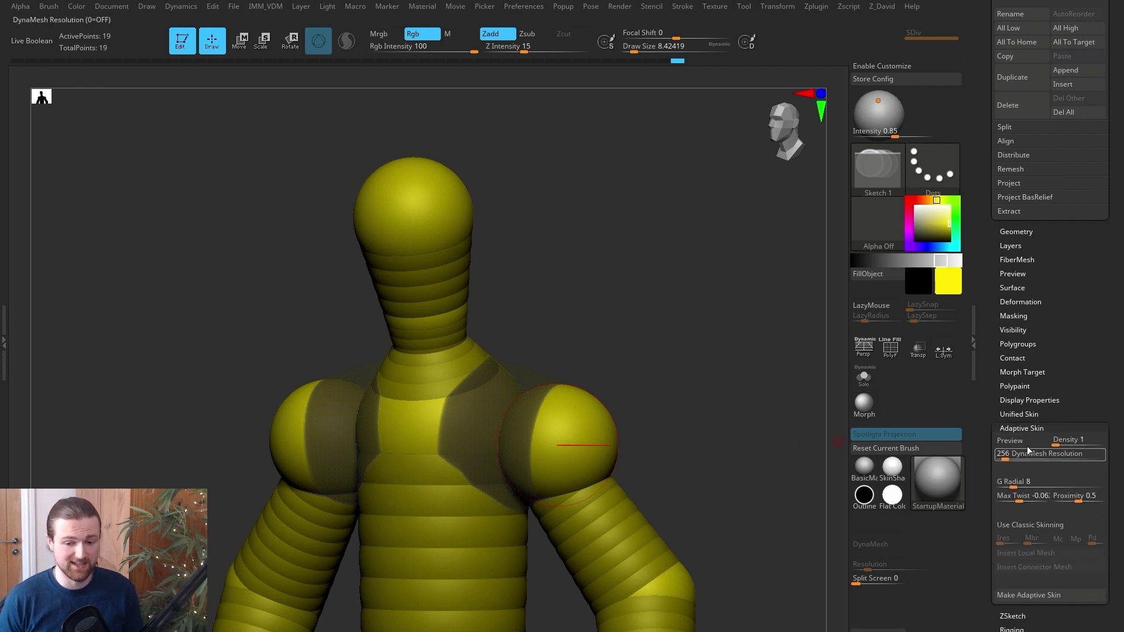
click(1025, 443)
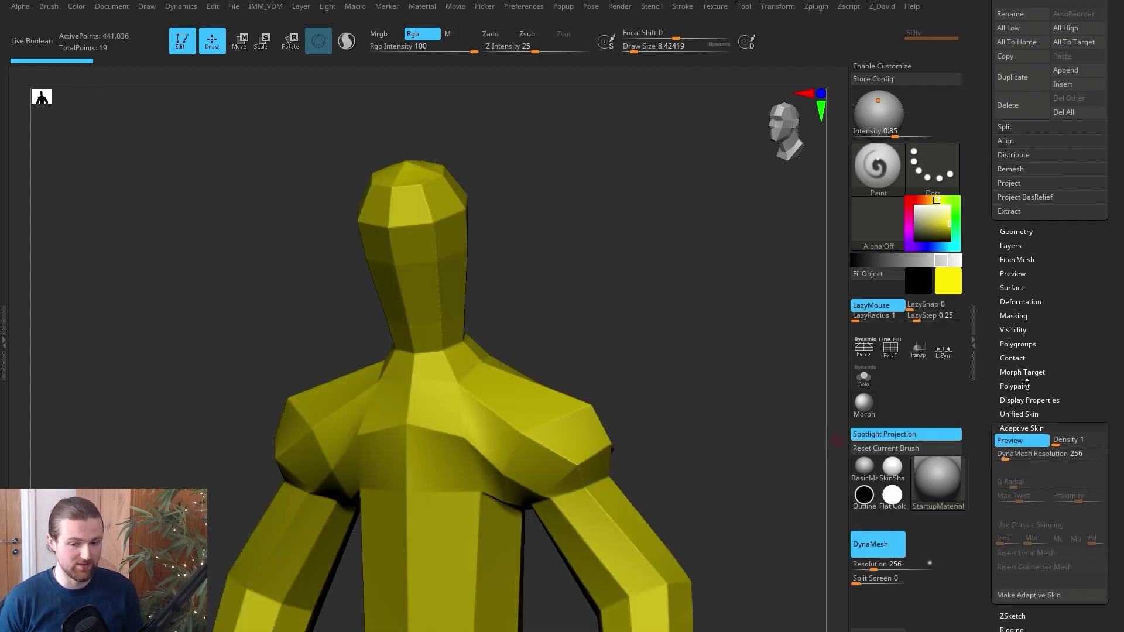
Step: Generate a separate mesh from the ZSphere figure with Make Adaptive Skin
scroll(1041, 385, down, 3)
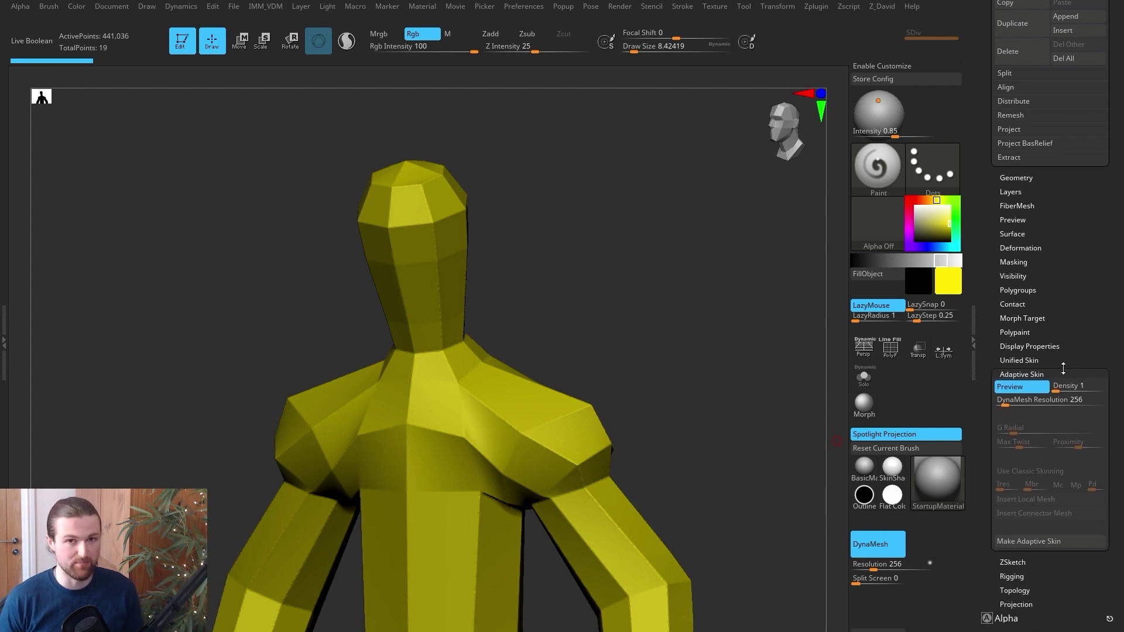
click(1074, 374)
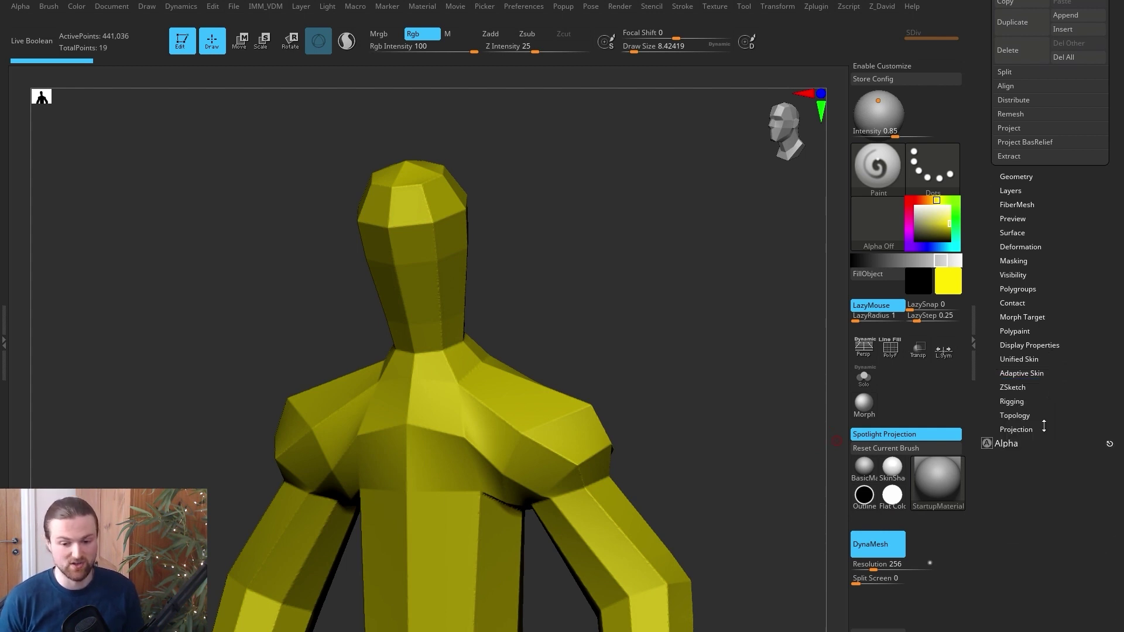
click(1023, 373)
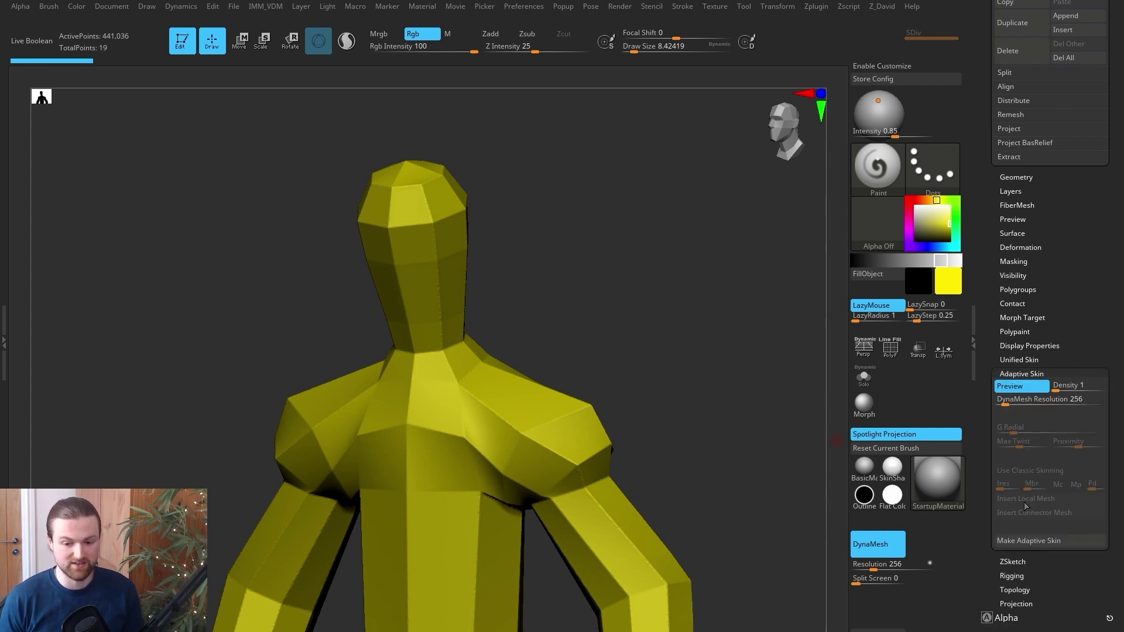
click(1029, 542)
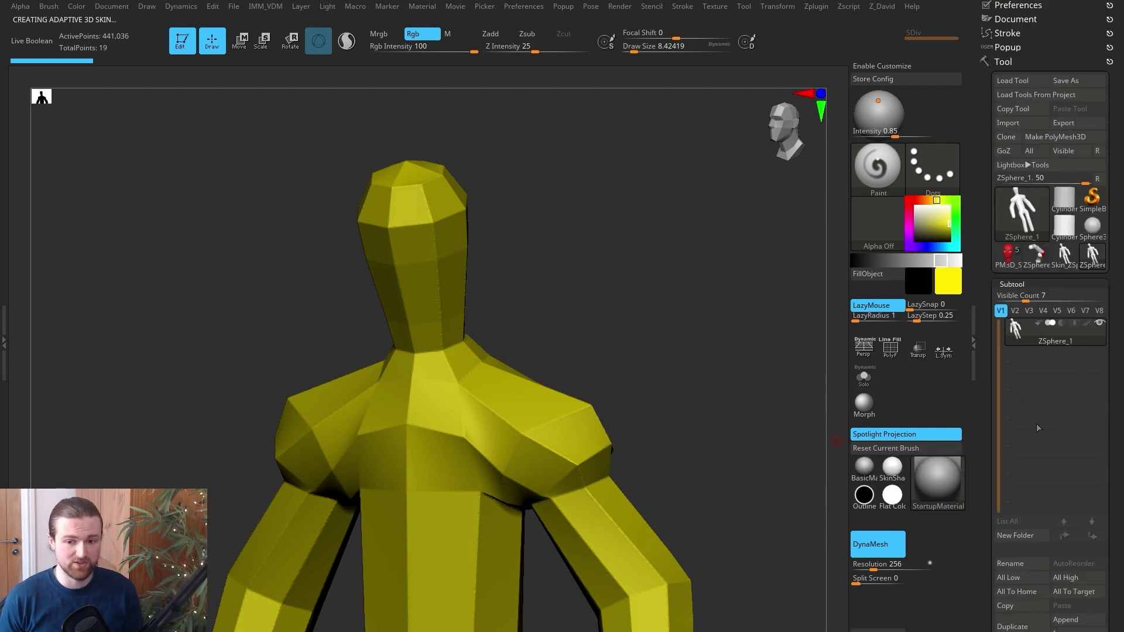
Step: Compare the generated skin mesh with the primitive figure and the original ZSphere figure in the tool list
click(1065, 258)
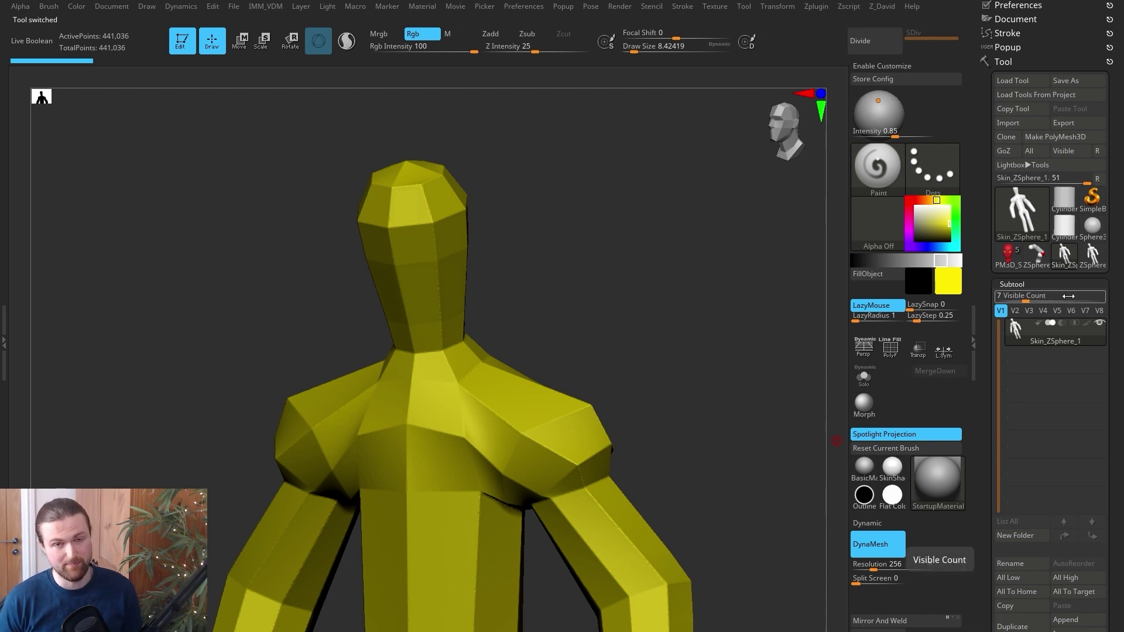
click(1008, 254)
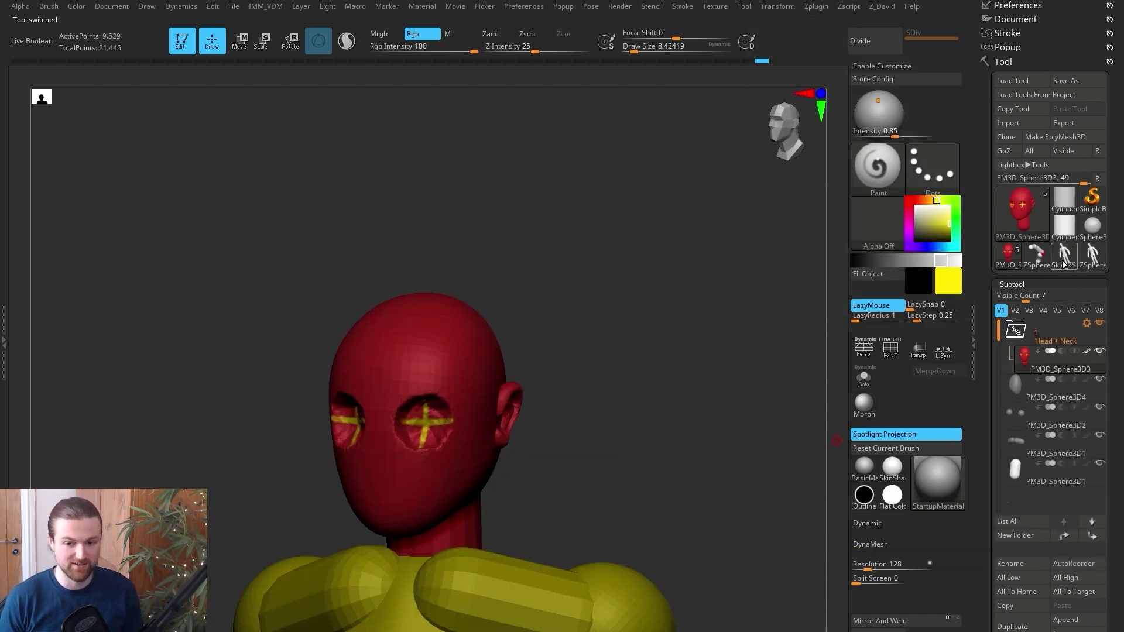
click(1090, 257)
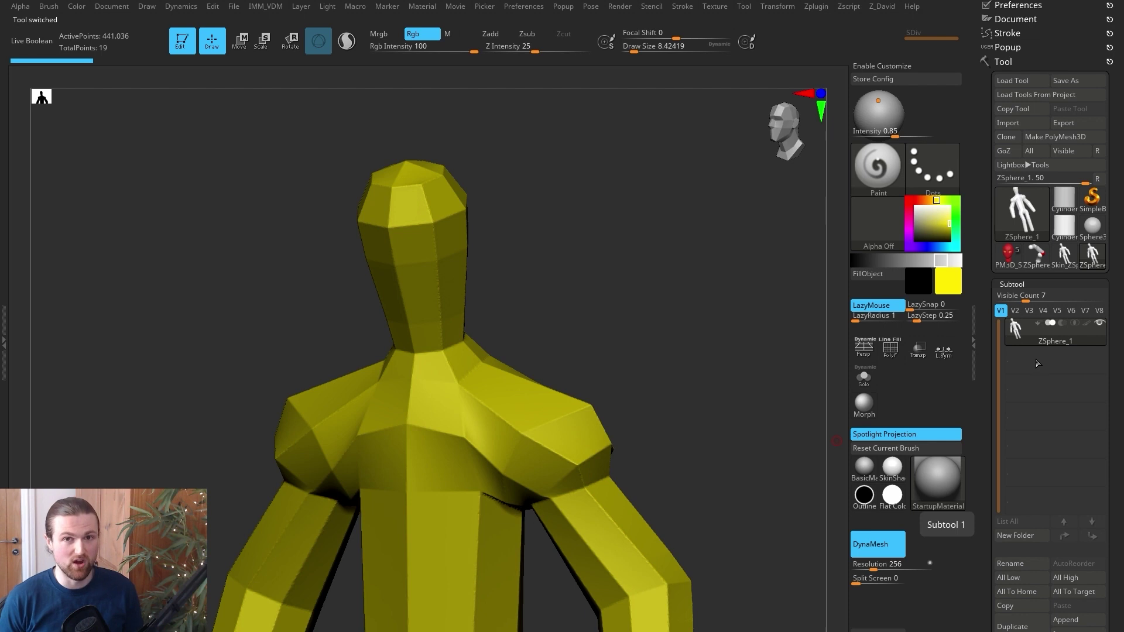
click(1064, 262)
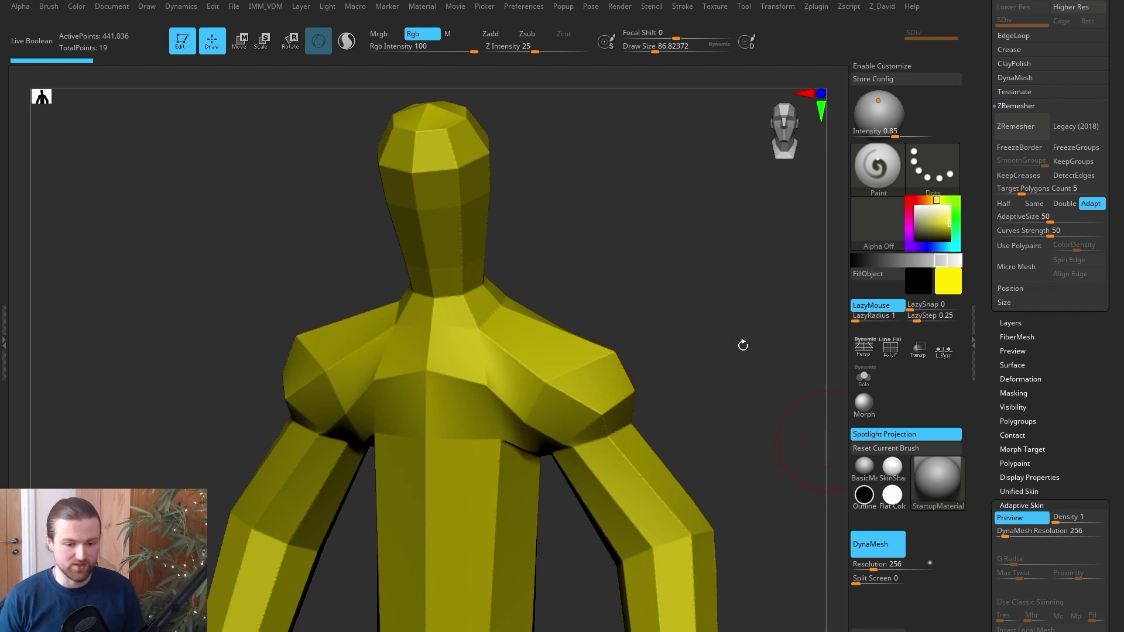
Step: Smooth the shoulders of the adaptive skin preview on the ZSphere figure and select the TrimDynamic brush
drag(1086, 465, 1086, 436)
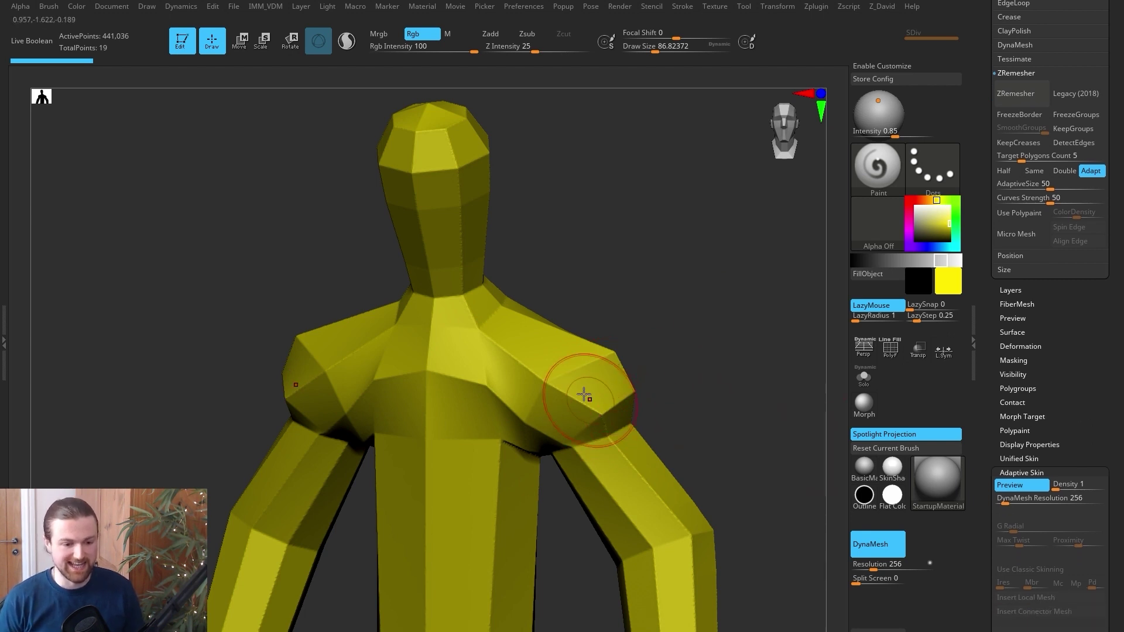
key(shift)
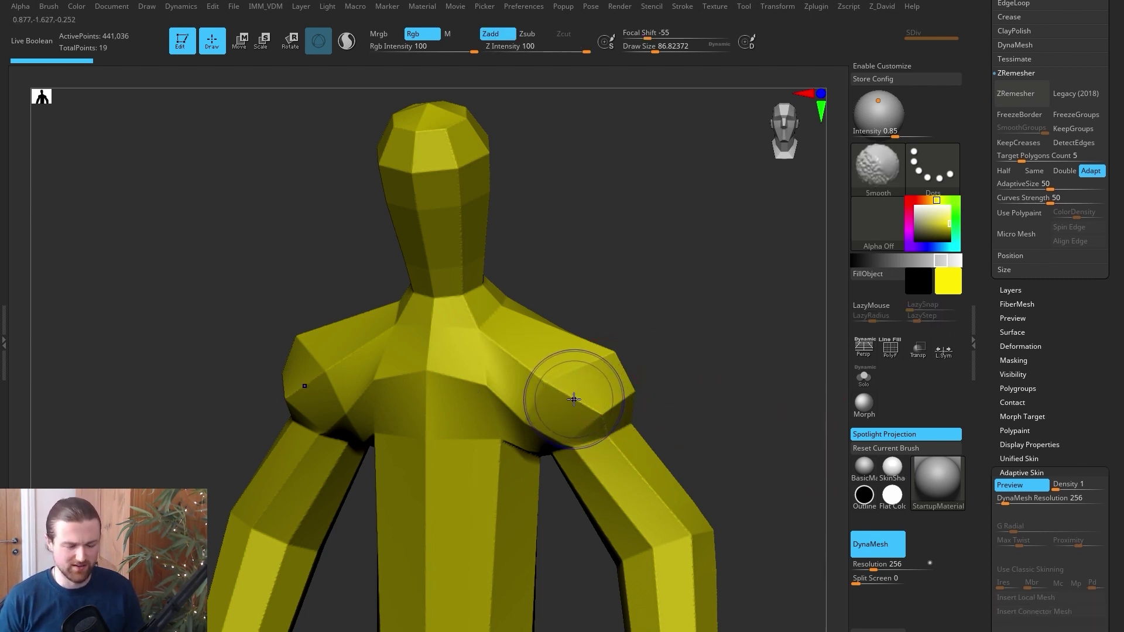
mouse_move(571, 396)
shift+mouse_down()
mouse_move(532, 386)
mouse_move(573, 396)
shift+mouse_up()
ctrl+right_drag(703, 386, 712, 417)
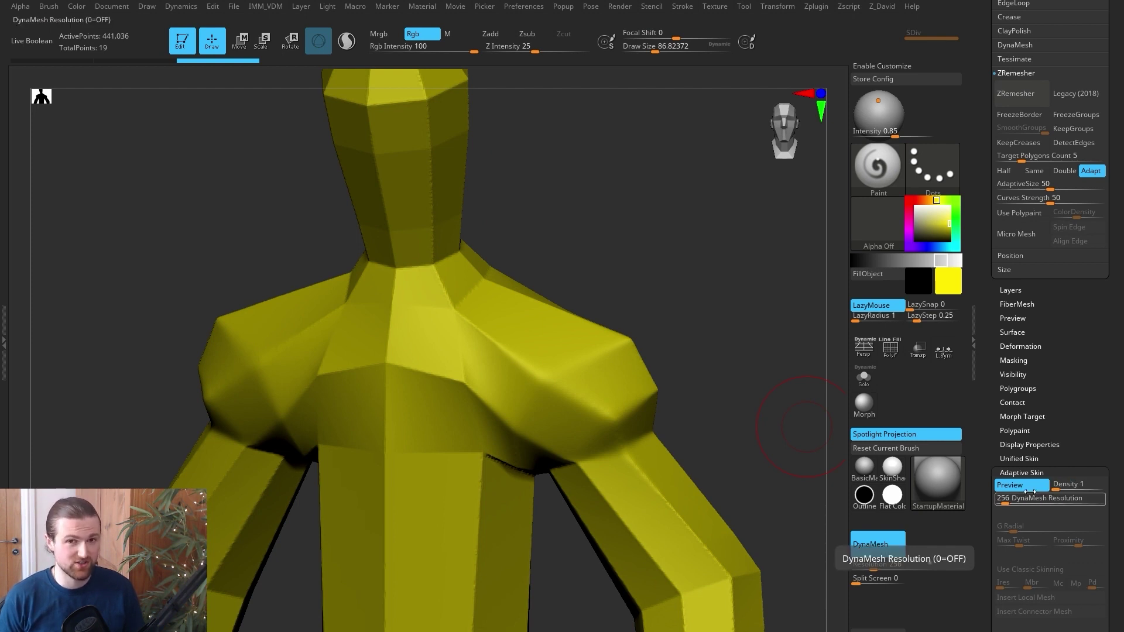
alt+drag(794, 433, 801, 470)
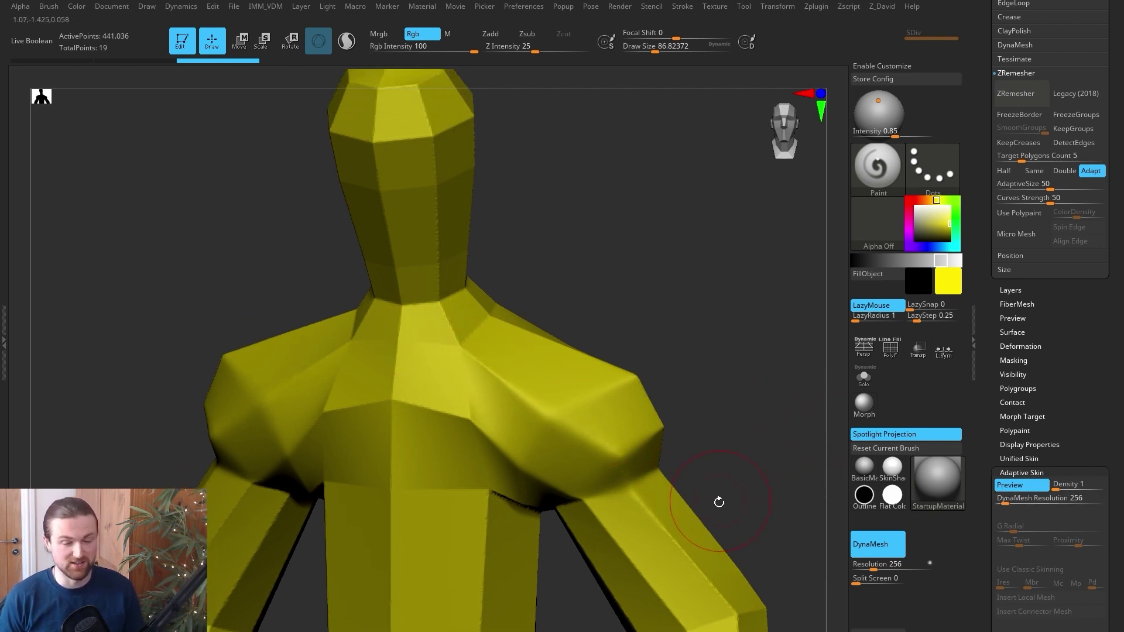
mouse_move(677, 441)
shift+mouse_down()
mouse_move(642, 432)
mouse_move(620, 448)
shift+mouse_up()
key(b)
key(t)
key(d)
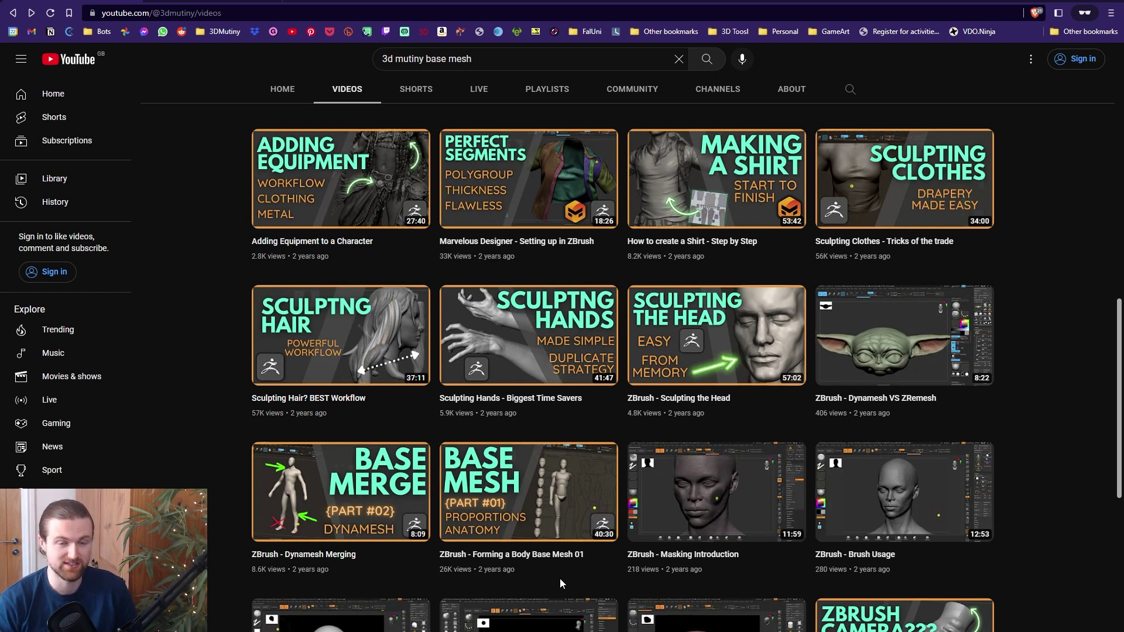
Step: View the 3D Mutiny Discord server's showcase channel and the 3dmutiny.com website, returning to ZBrush
key(alt+Tab)
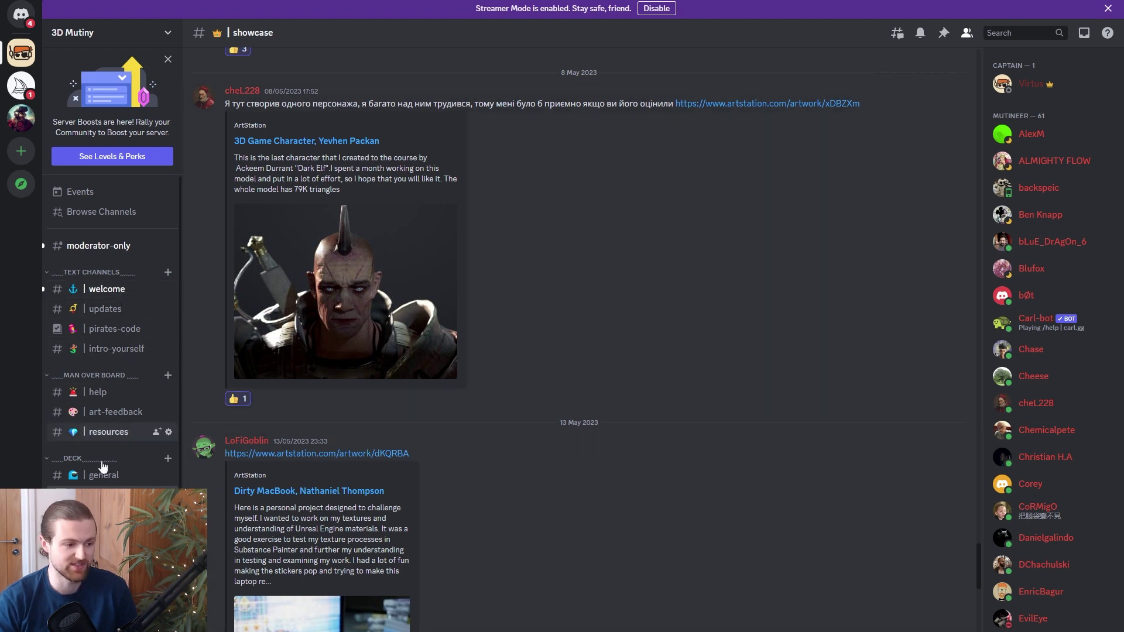
scroll(399, 482, down, 5)
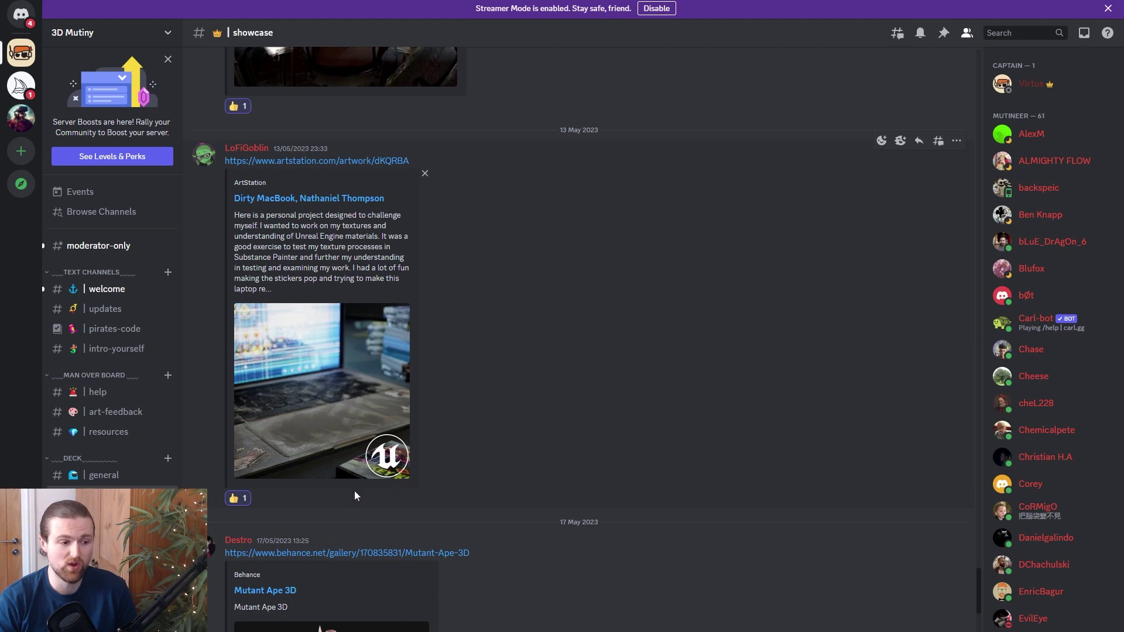
key(alt+Tab)
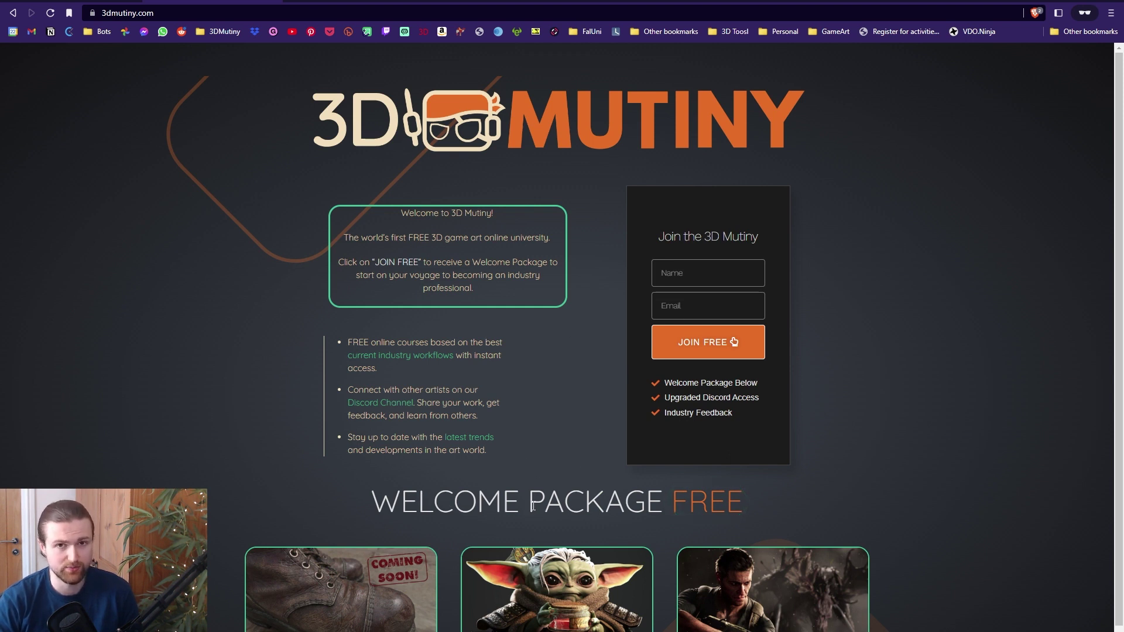
key(alt+Tab)
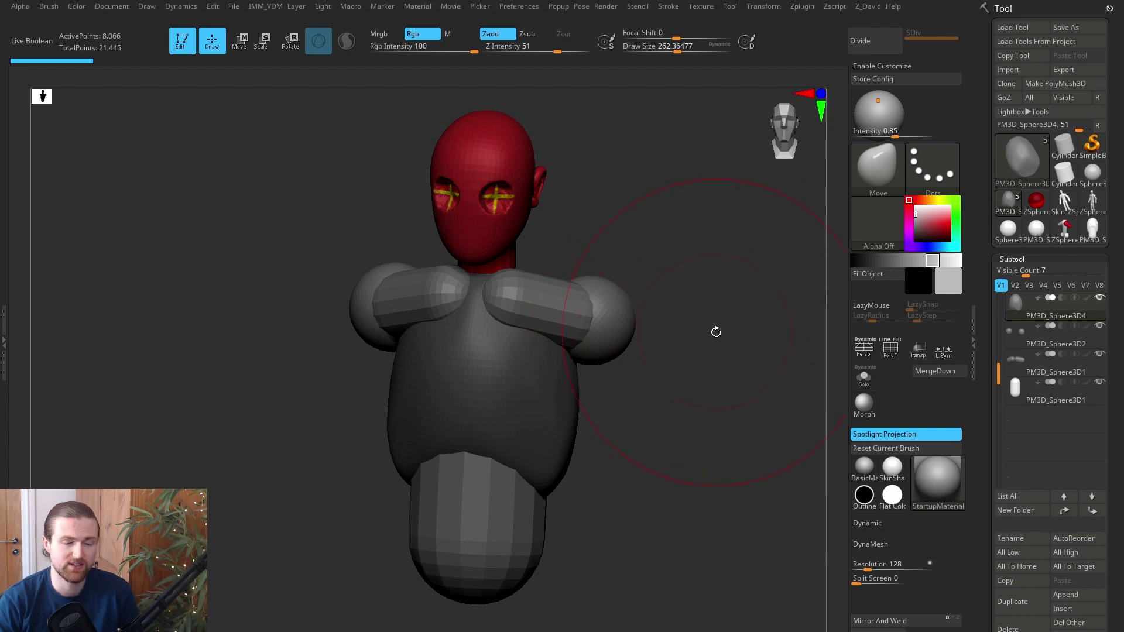